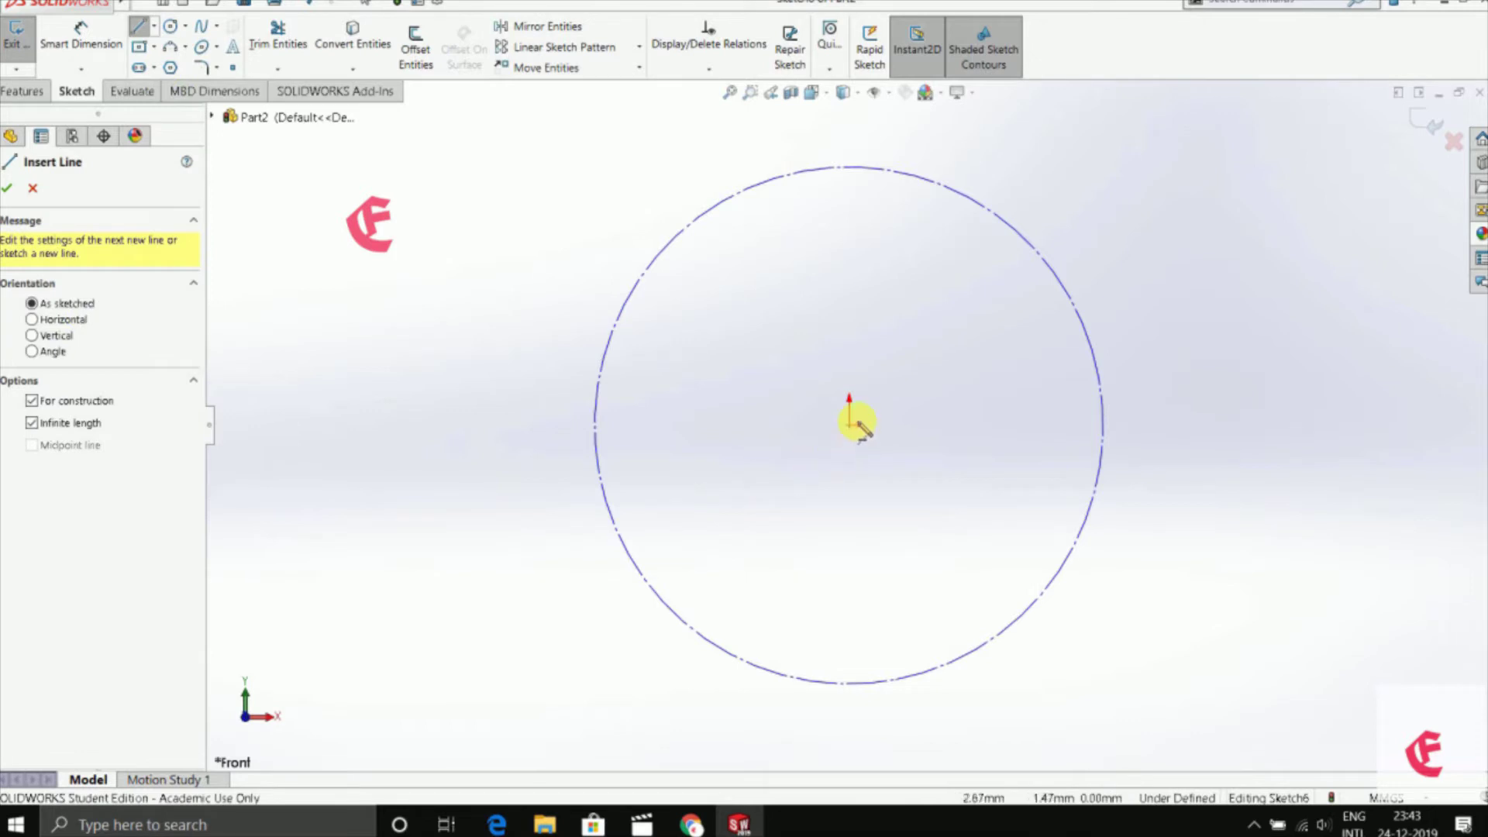
# - Draw four infinite construction lines through the origin: vertical, horizontal, and diagonals at 45° and 315°
pyautogui.click(853, 423)
pyautogui.click(852, 395)
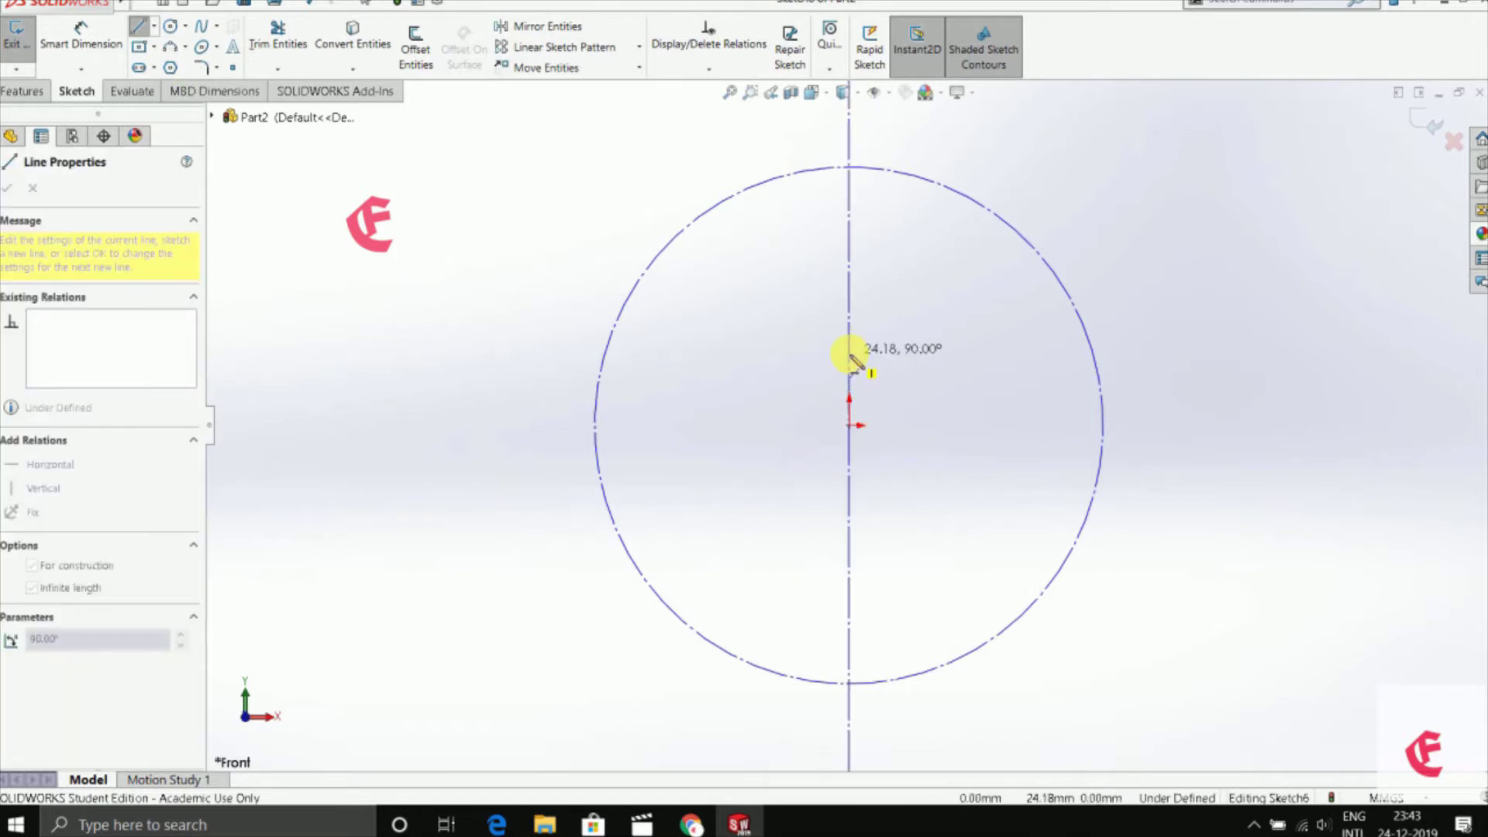
pyautogui.click(853, 424)
pyautogui.click(870, 425)
pyautogui.click(853, 425)
pyautogui.click(878, 402)
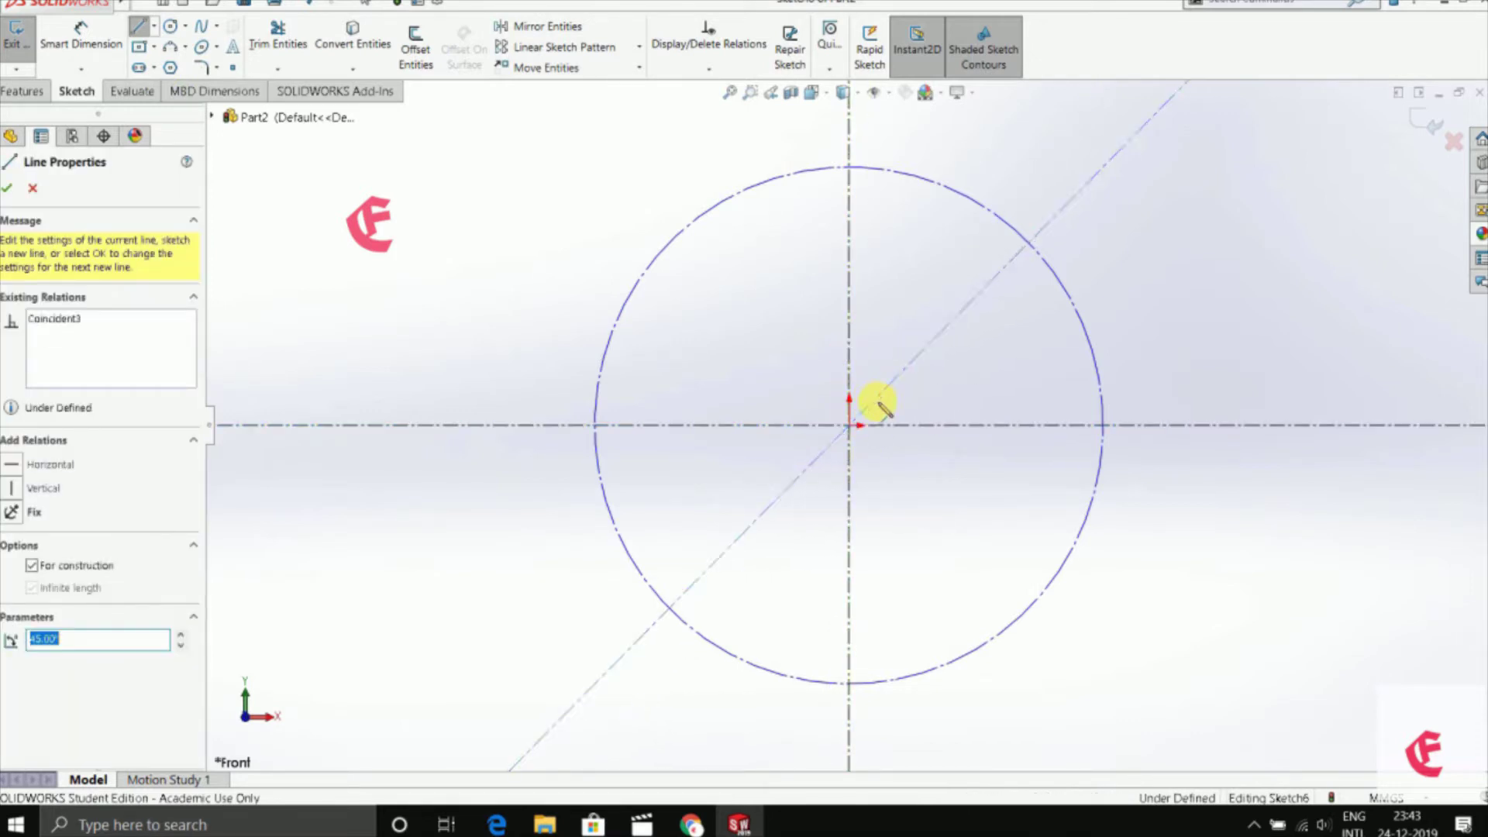
pyautogui.click(851, 425)
pyautogui.click(878, 463)
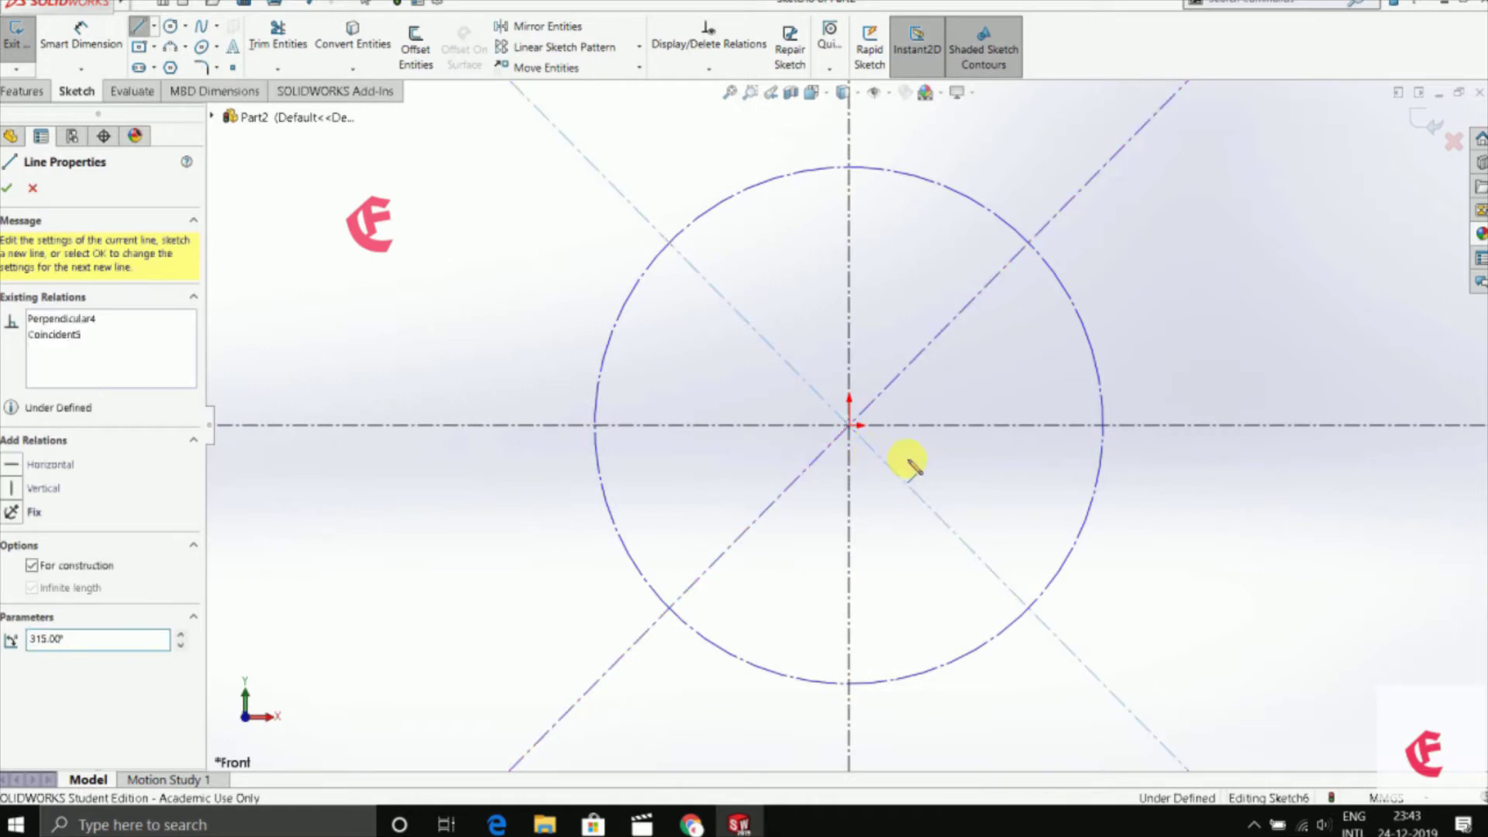
pyautogui.press('Escape')
pyautogui.scroll(-1, 974, 424)
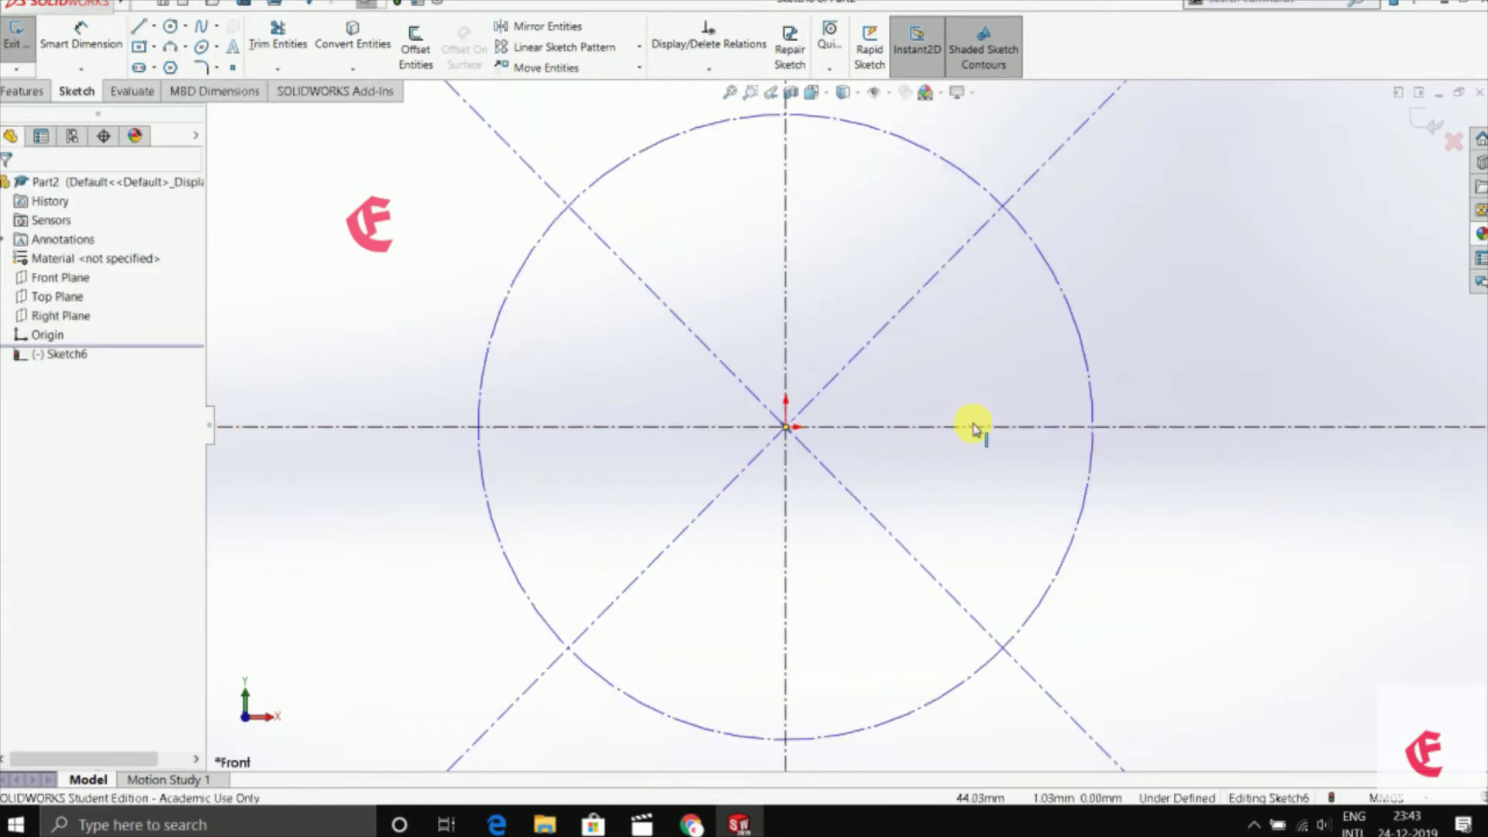
# - Draw two 3-point arcs sharing an endpoint on the construction circle's upper right, with radii about 28 mm and 37 mm
pyautogui.click(171, 46)
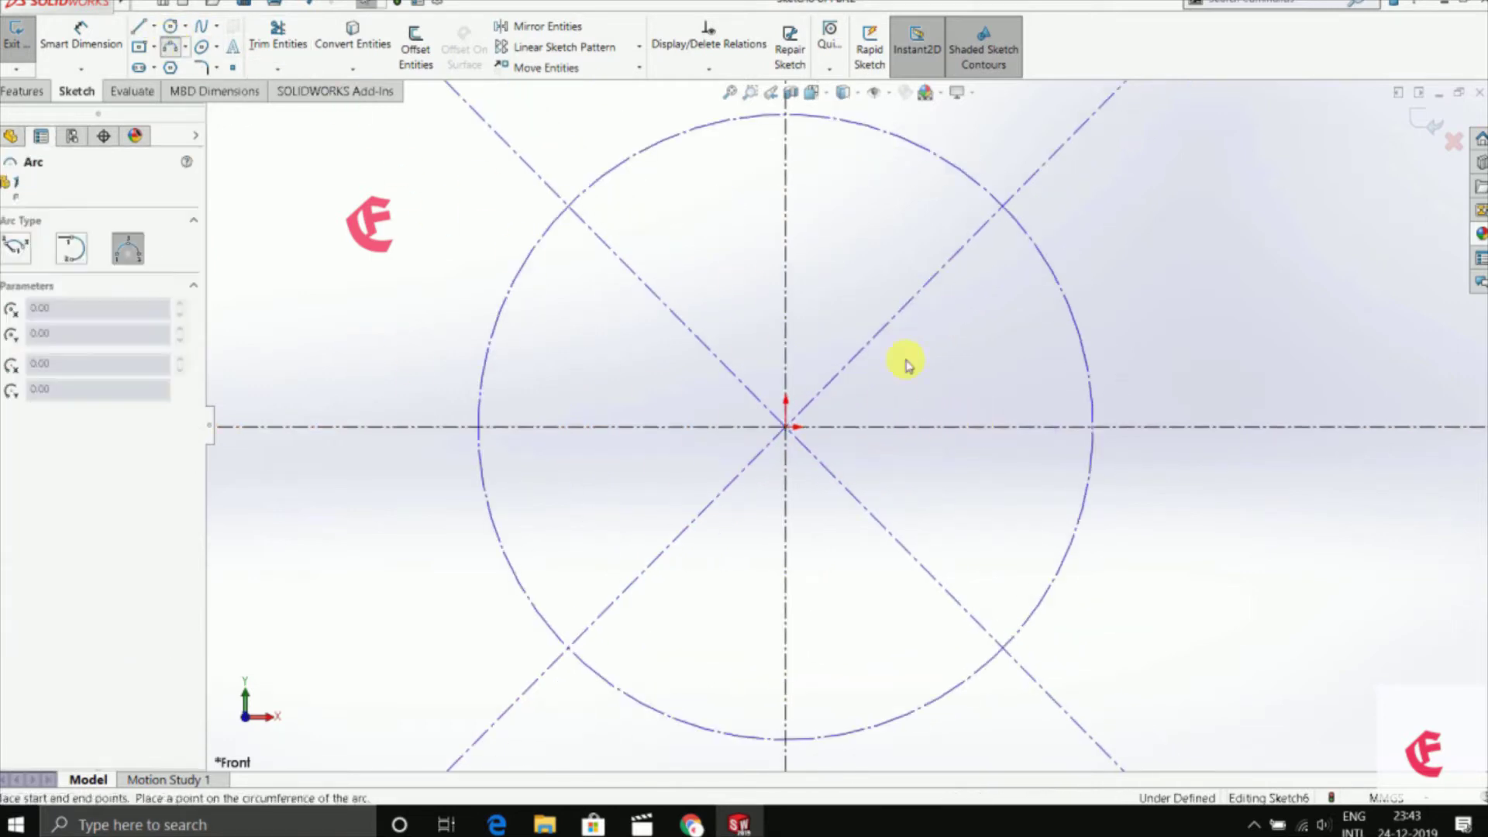
pyautogui.click(1070, 308)
pyautogui.click(904, 374)
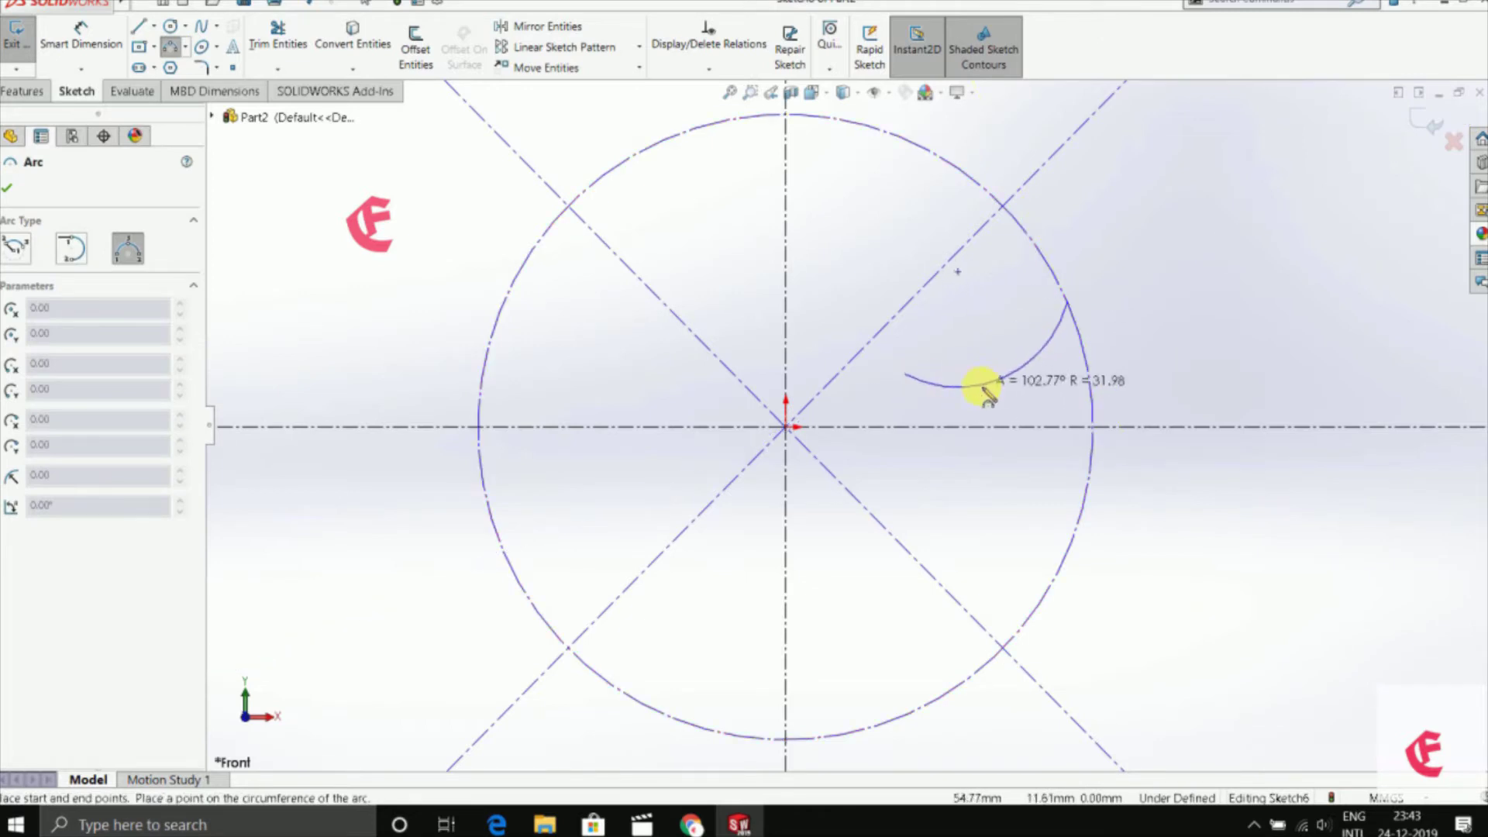
pyautogui.click(1008, 389)
pyautogui.click(1069, 305)
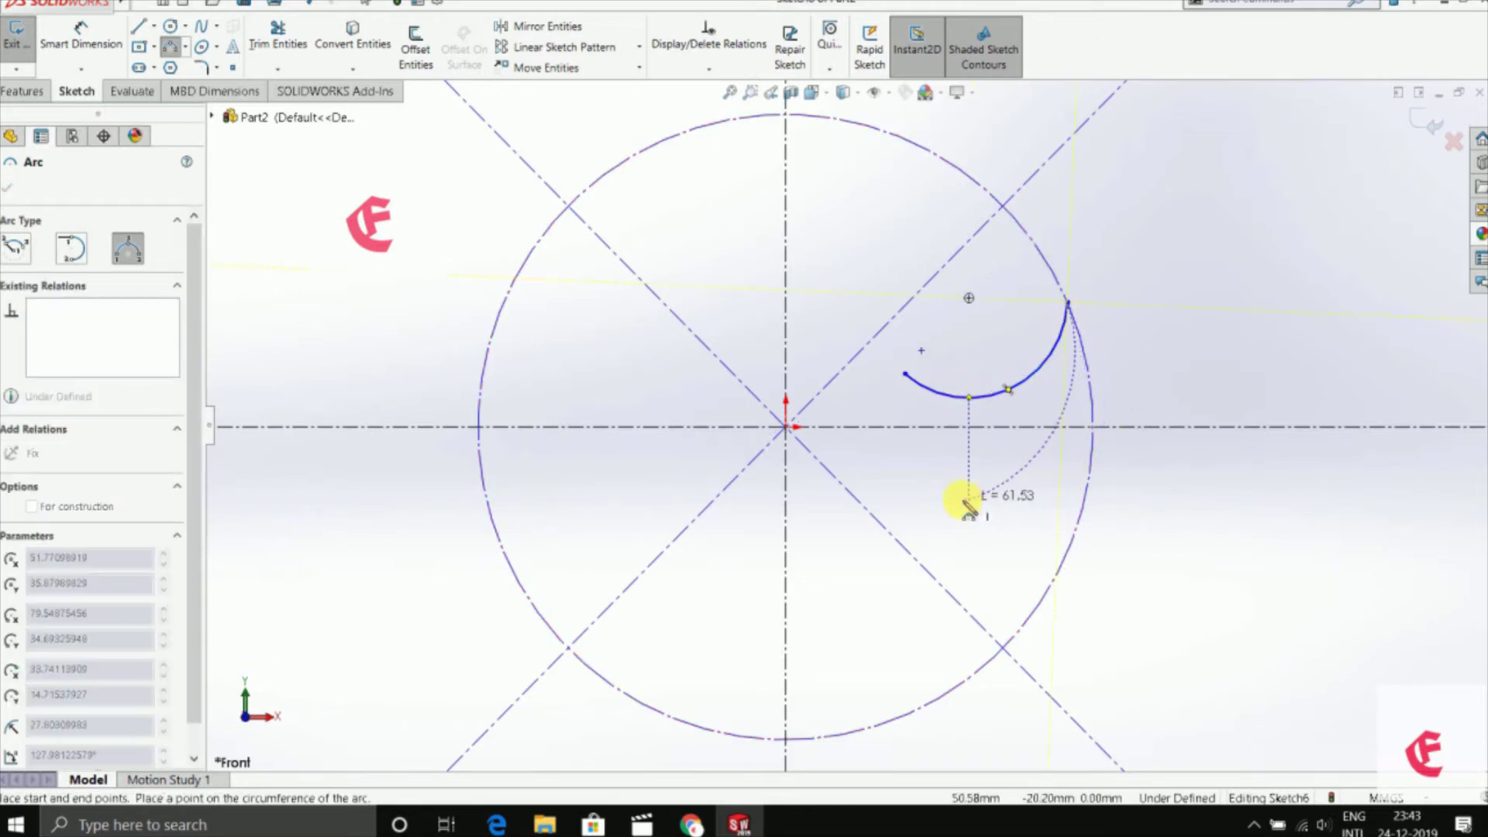
pyautogui.click(951, 493)
pyautogui.click(980, 493)
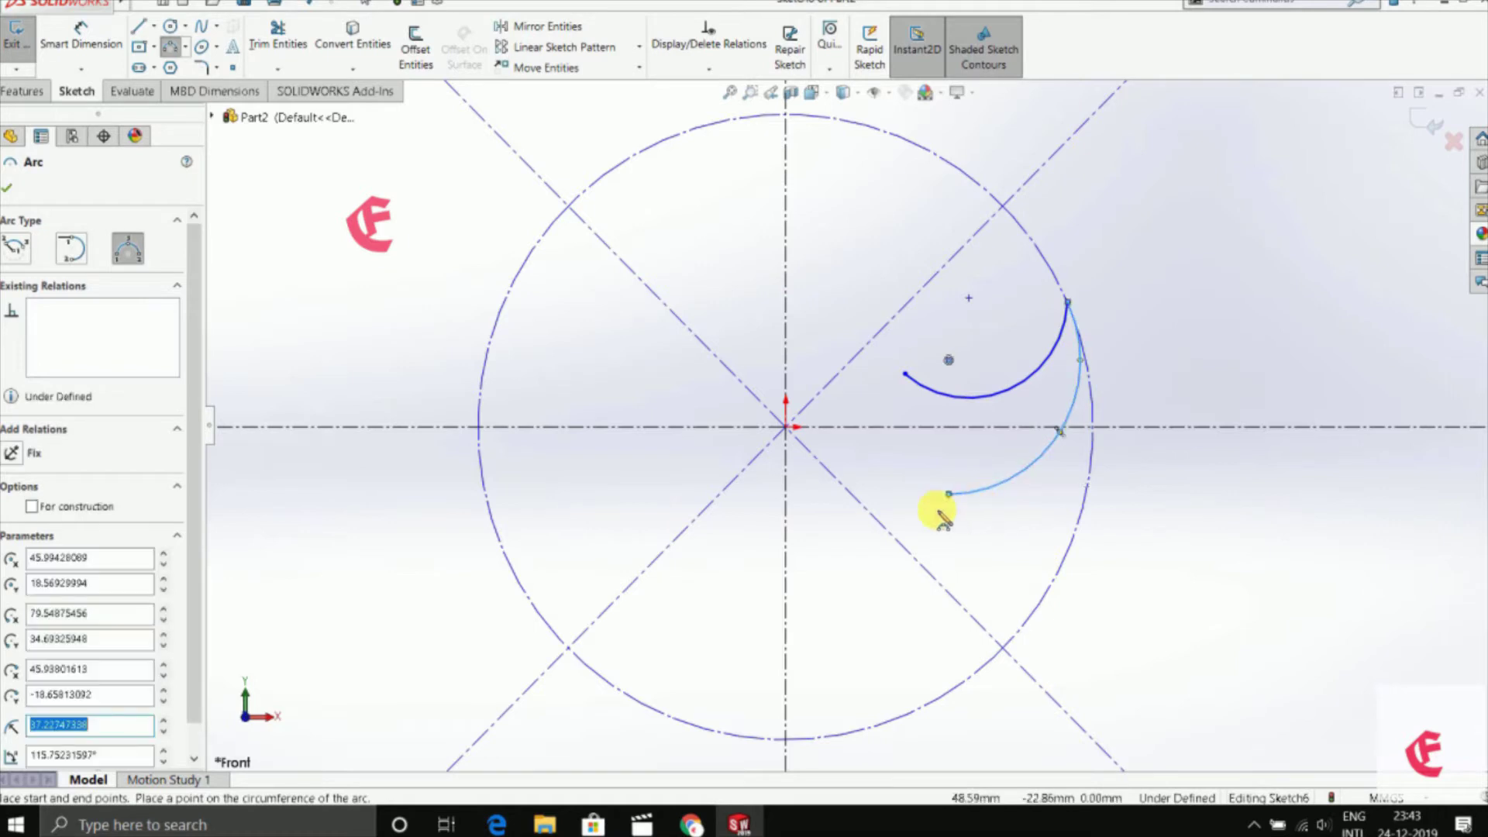
# - Draw two small 3-point hub arcs, about 17 mm radius from the upper arc's free end and about 15.6 mm radius below the origin
pyautogui.click(905, 375)
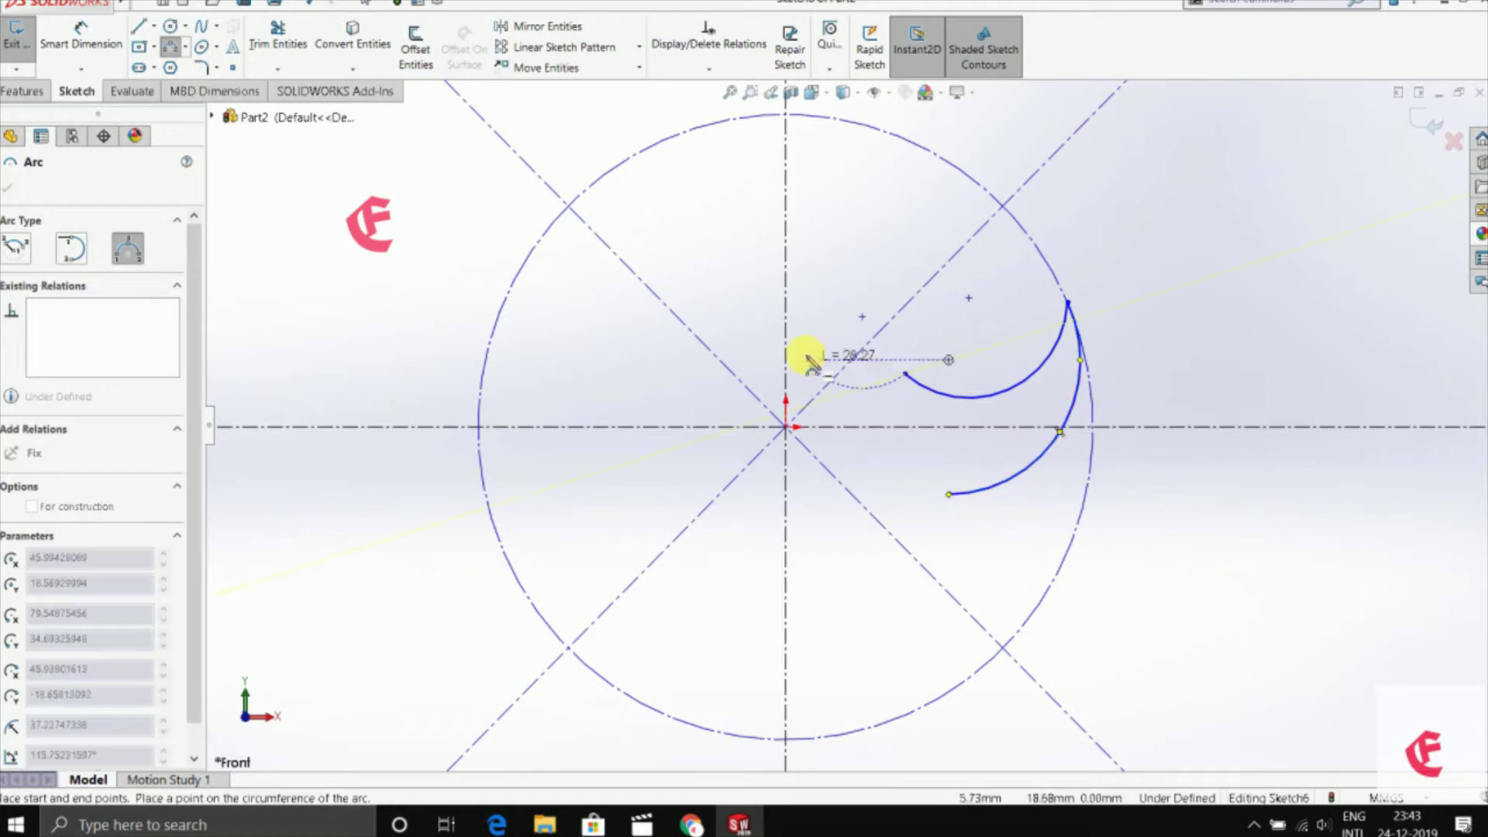
pyautogui.click(813, 297)
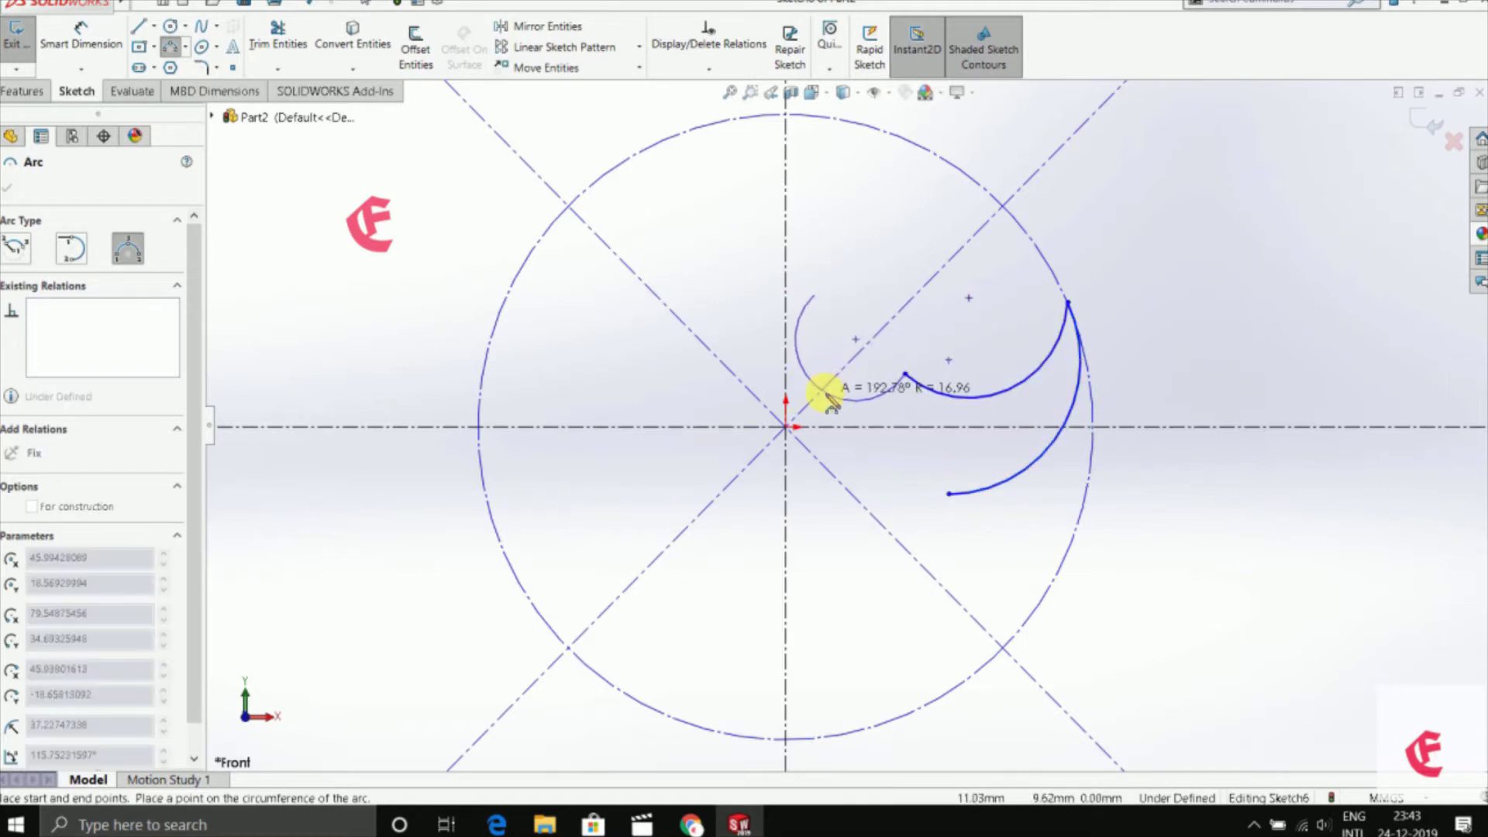
pyautogui.click(835, 399)
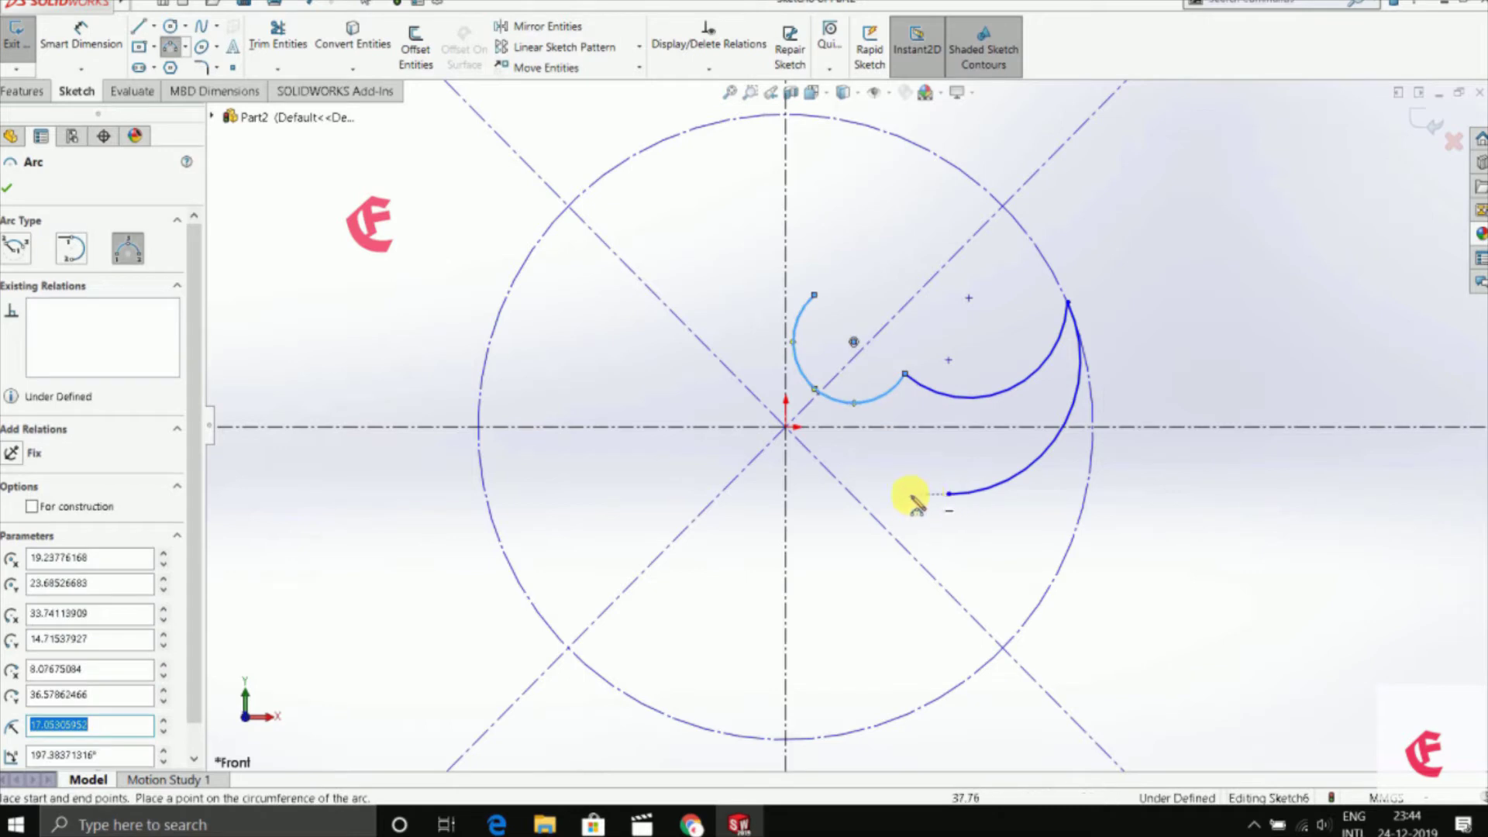
pyautogui.click(884, 500)
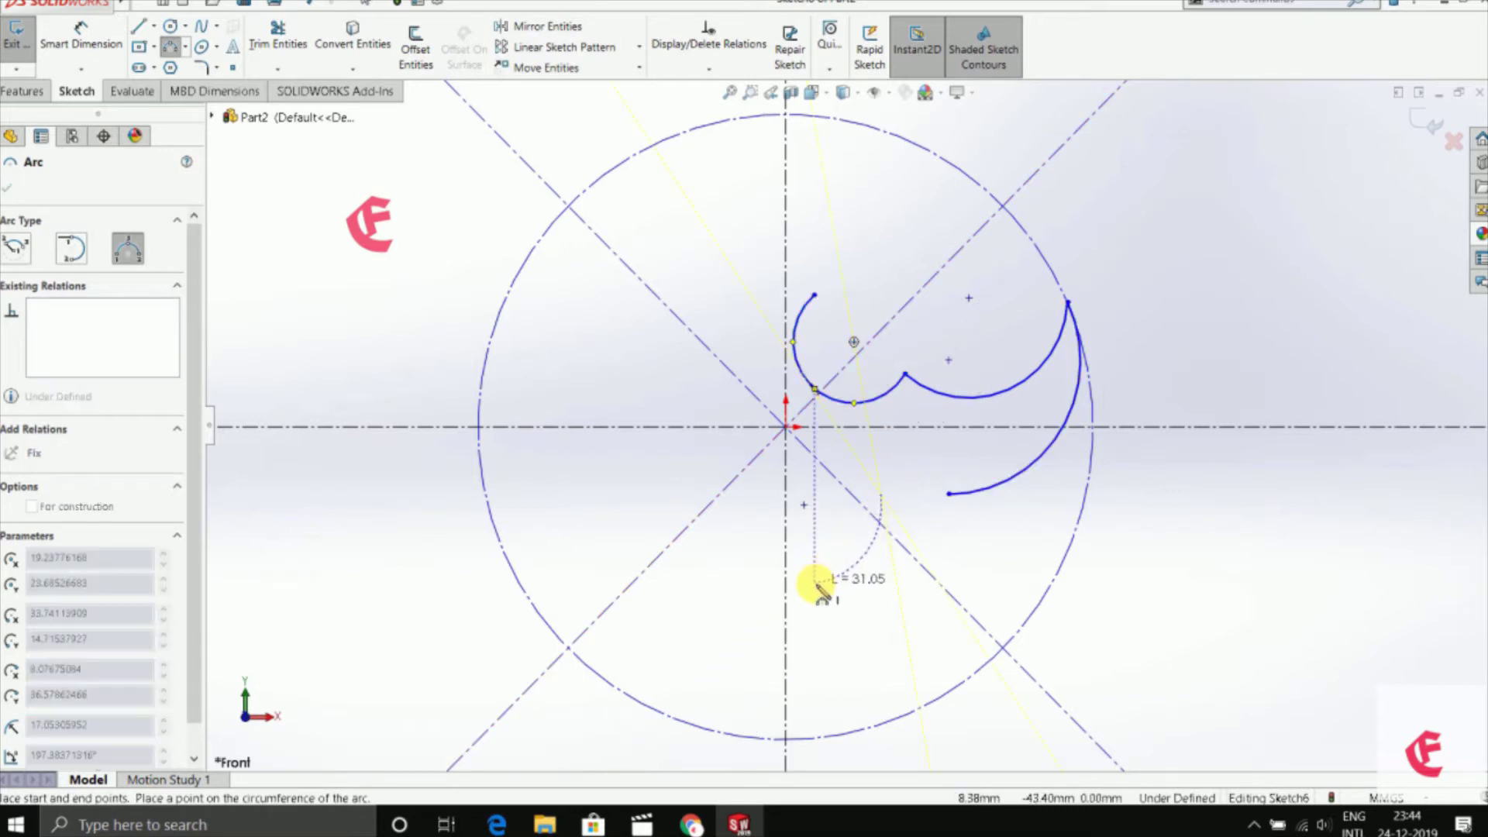
pyautogui.click(813, 583)
pyautogui.click(837, 487)
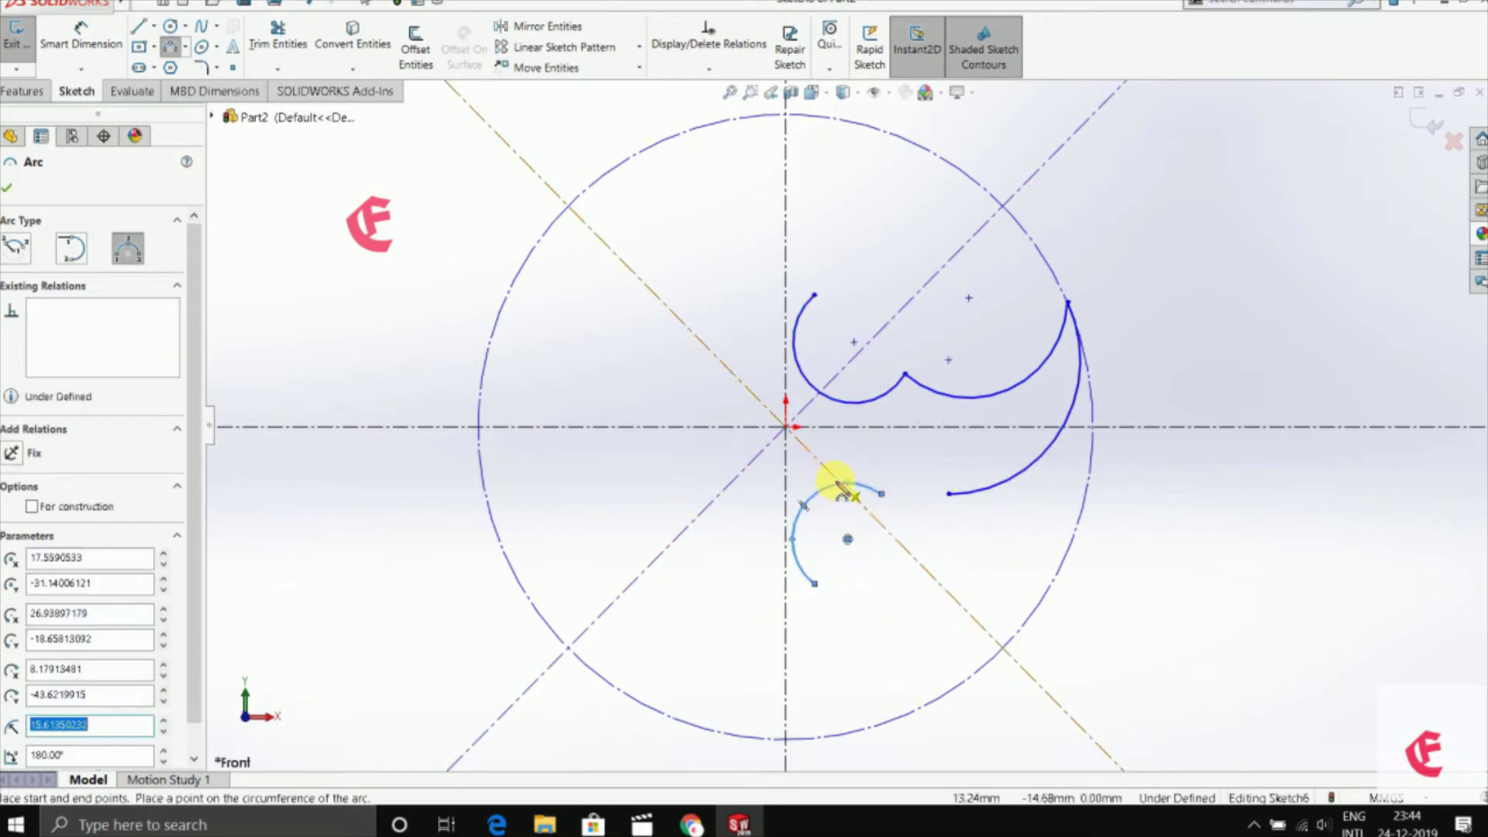
# - Draw a horizontal line about 19 mm long joining the large lower arc's end to the lower hub arc
pyautogui.click(135, 27)
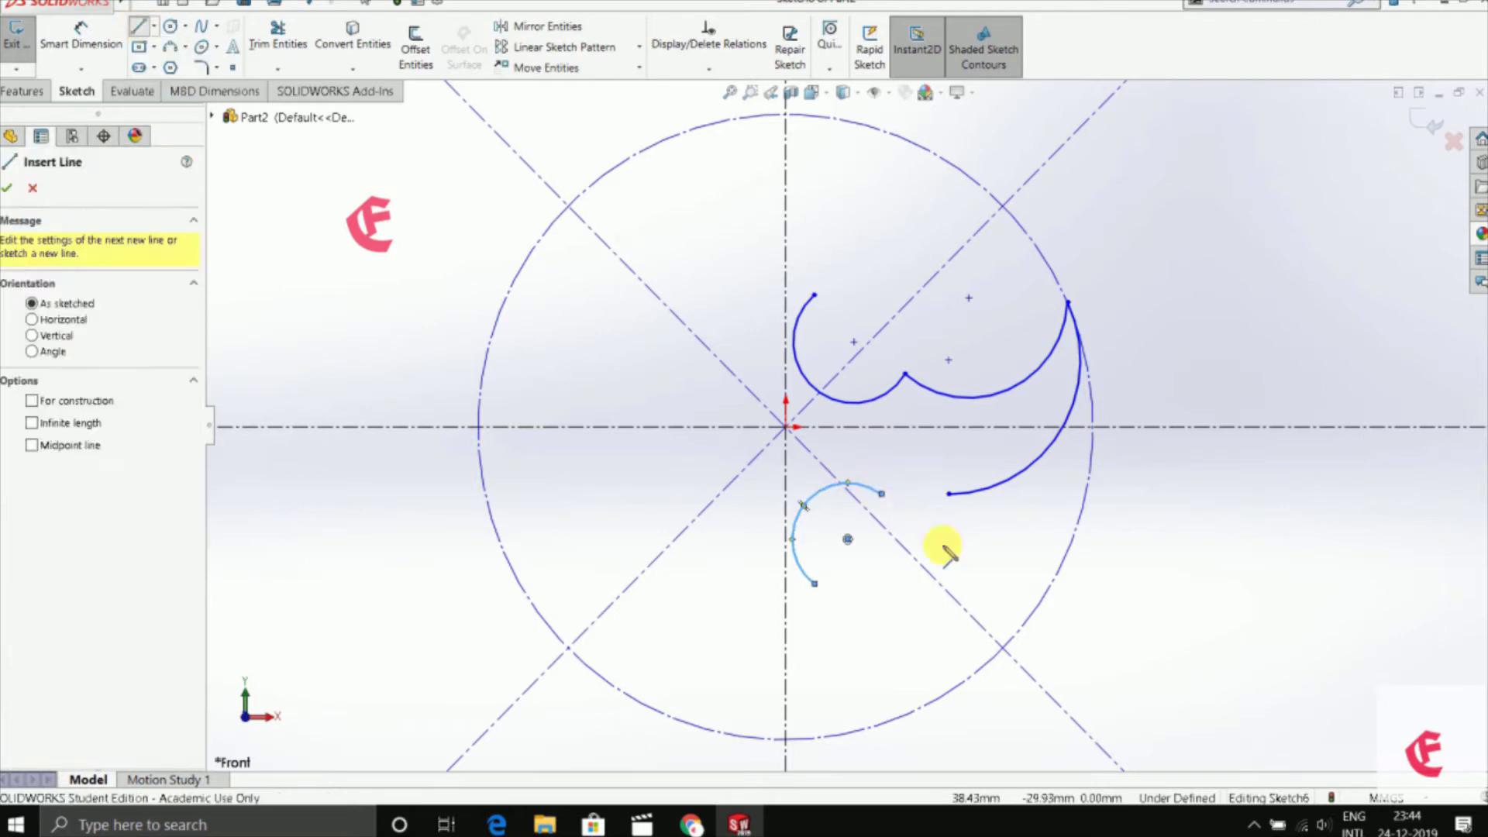
pyautogui.click(949, 494)
pyautogui.click(882, 494)
pyautogui.rightClick(1140, 523)
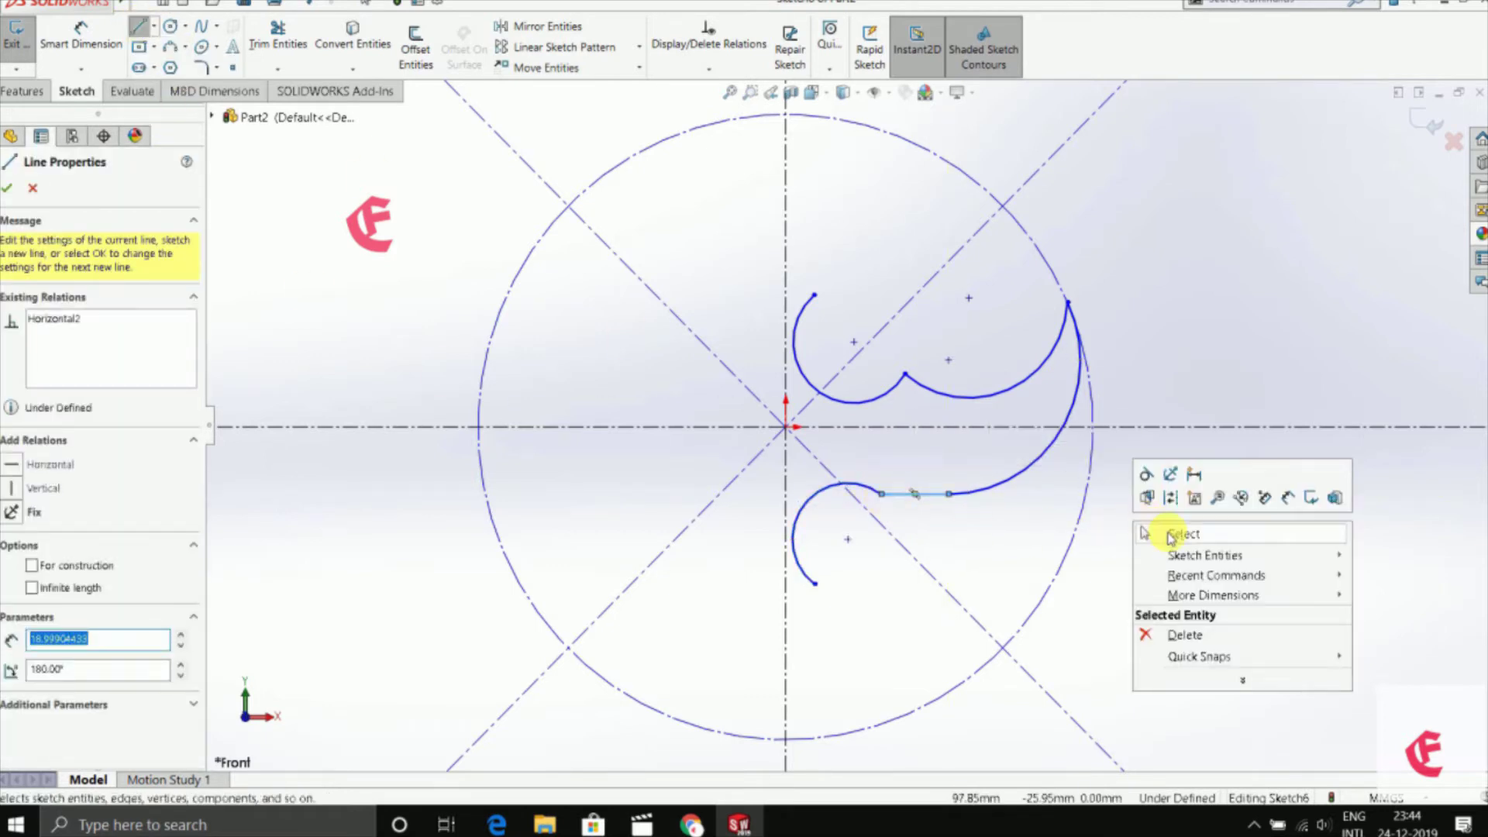
pyautogui.click(1172, 534)
# - Make the large lower arc tangent to the horizontal connecting line
pyautogui.click(973, 490)
pyautogui.keyDown('ctrl'); pyautogui.click(931, 494); pyautogui.keyUp('ctrl')
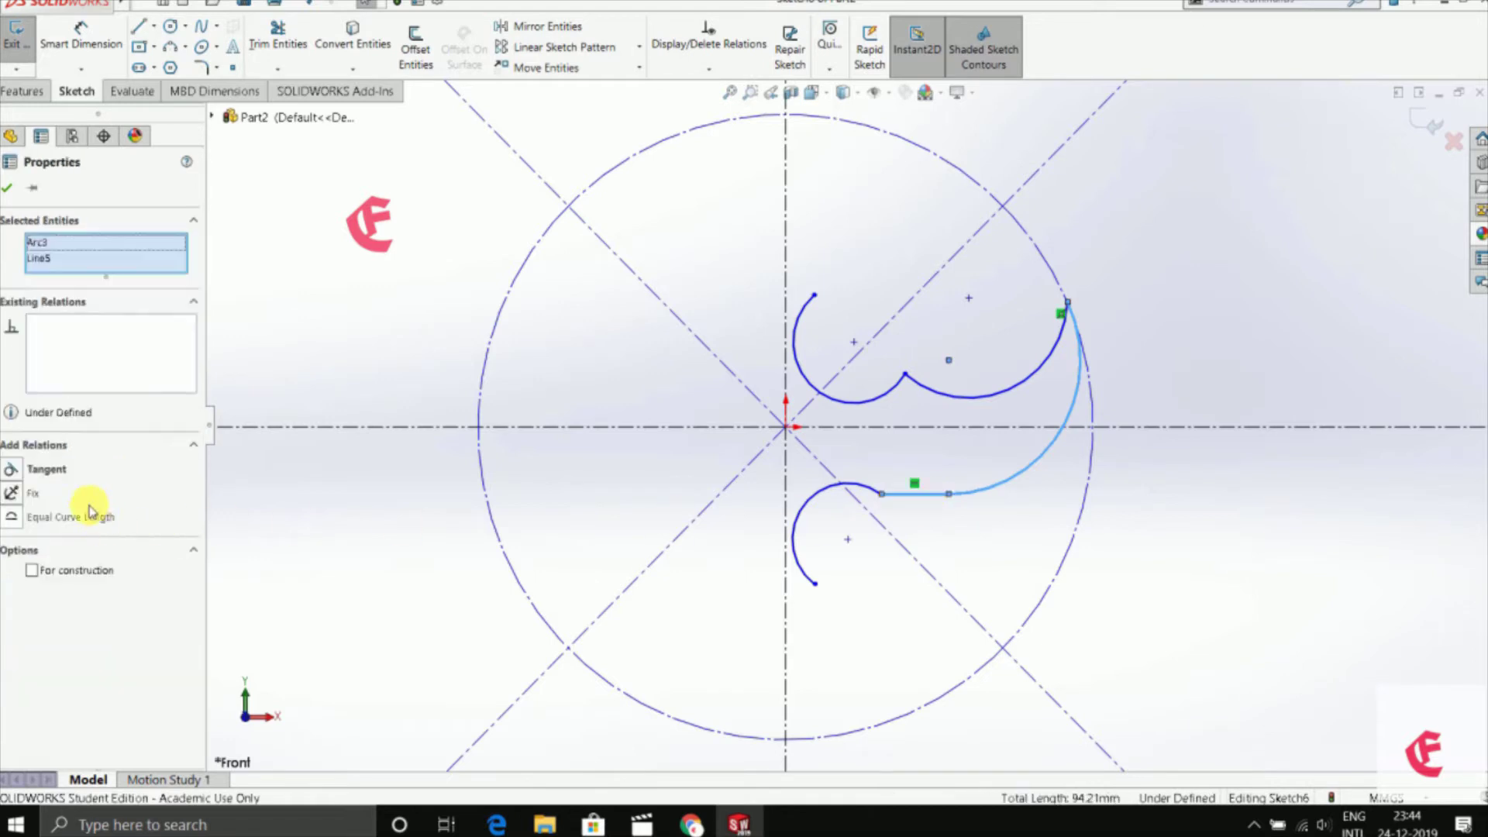
pyautogui.click(10, 470)
pyautogui.click(9, 189)
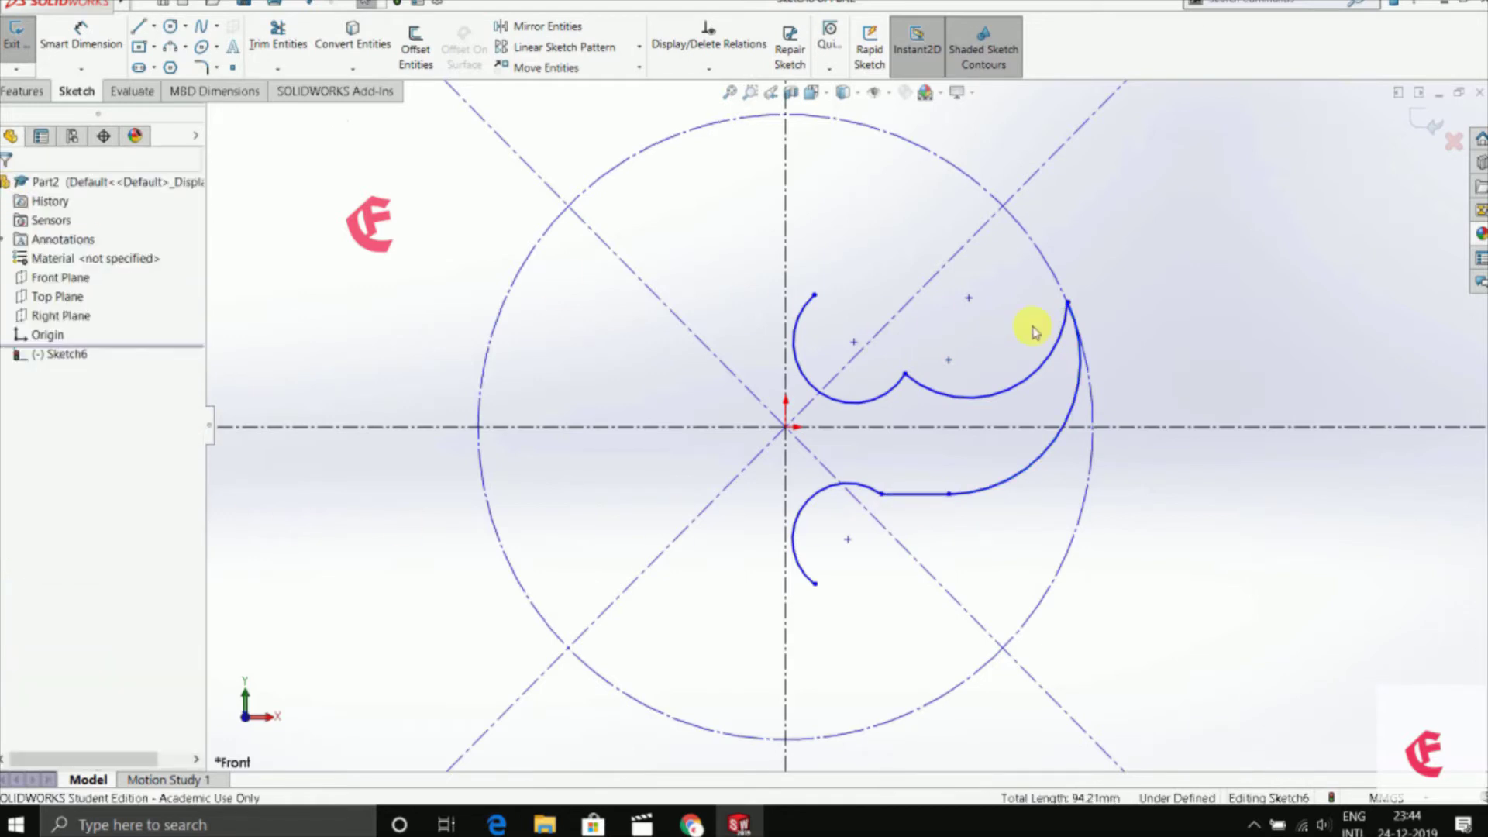
# - Check the relation between the blade tip point and the construction circle
pyautogui.click(1067, 304)
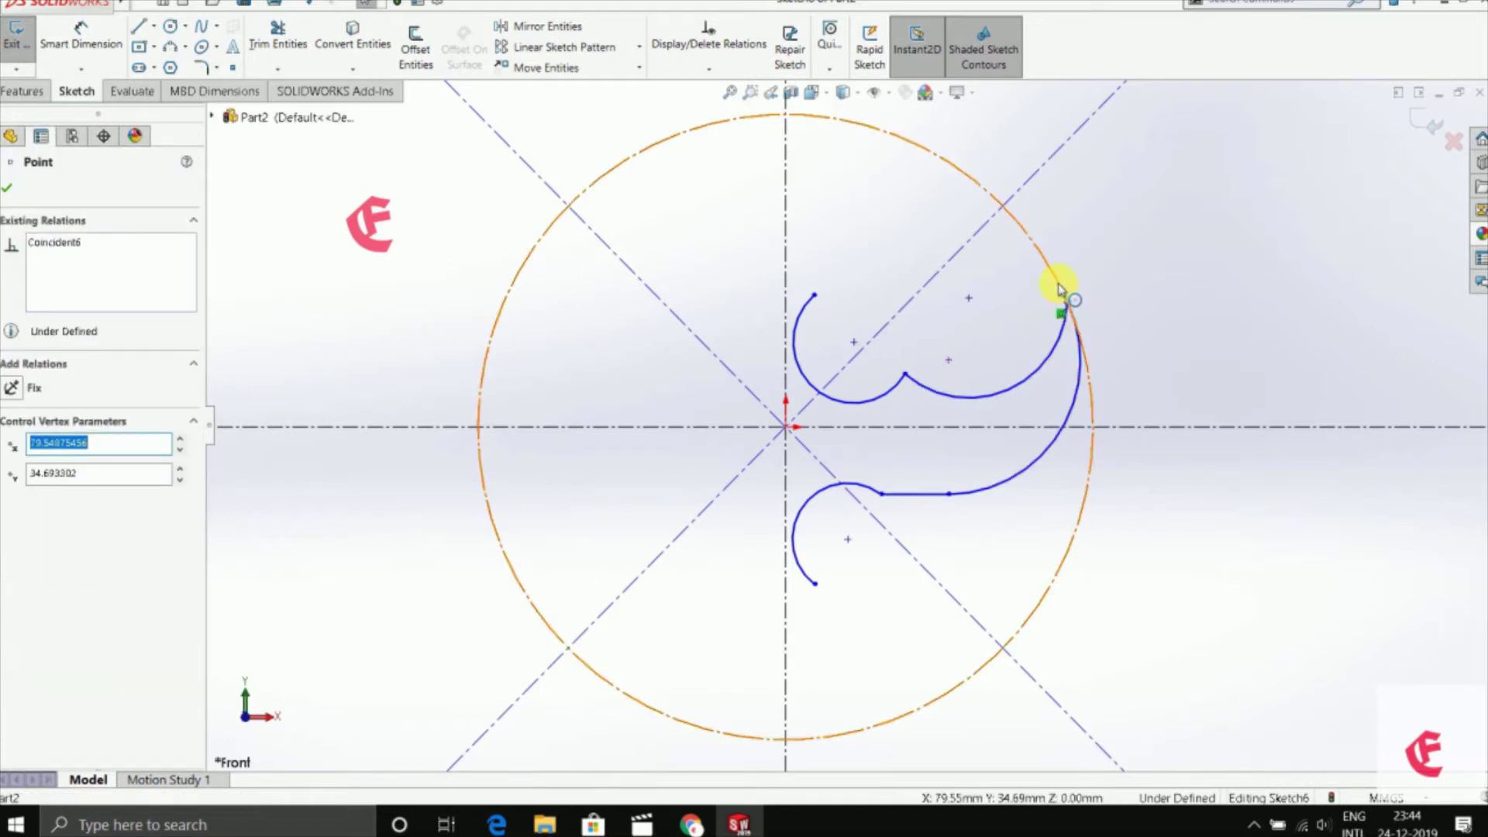
pyautogui.keyDown('ctrl'); pyautogui.click(1057, 292); pyautogui.keyUp('ctrl')
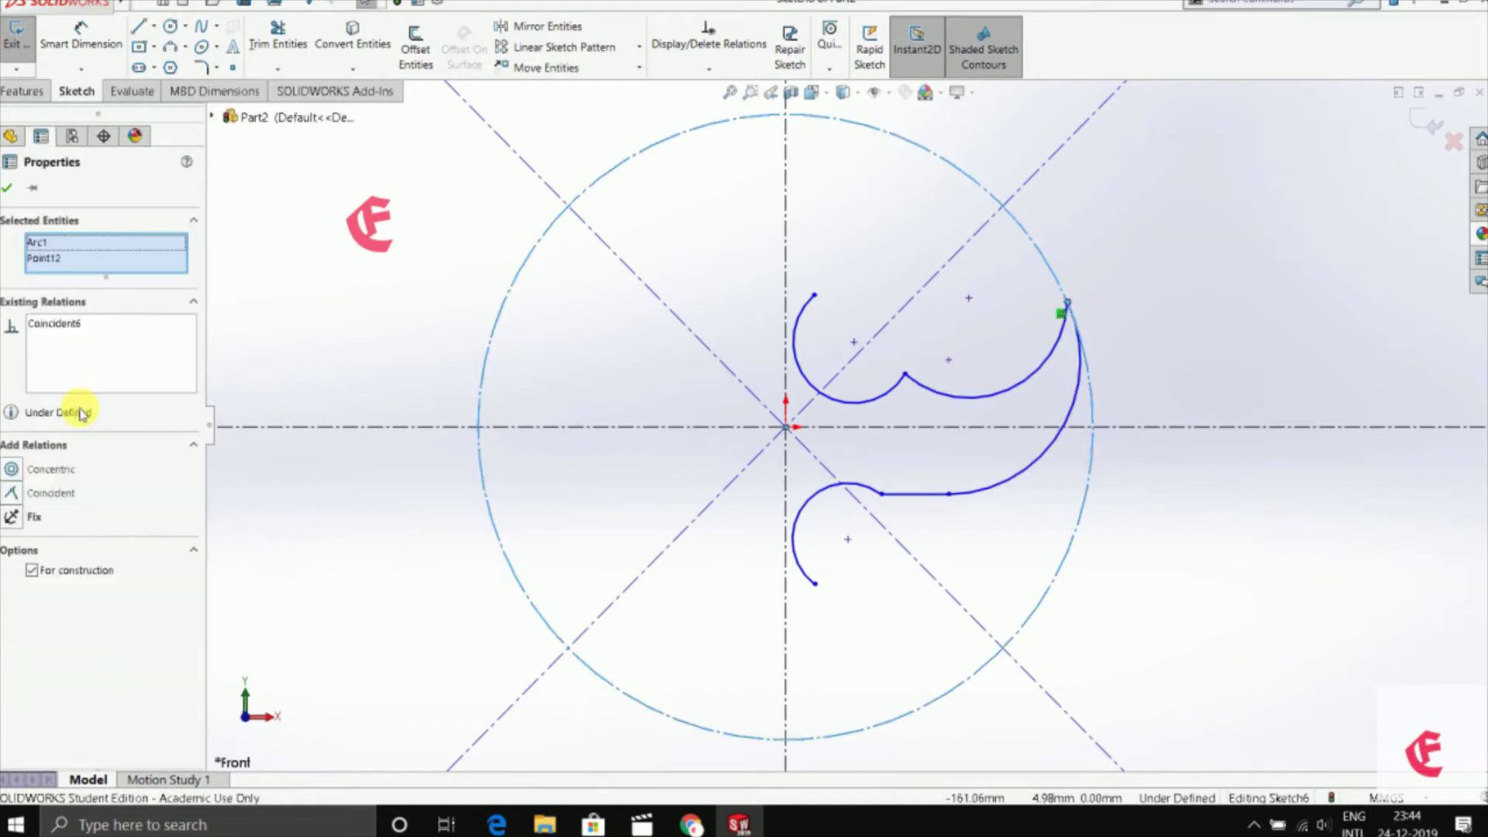
pyautogui.click(7, 190)
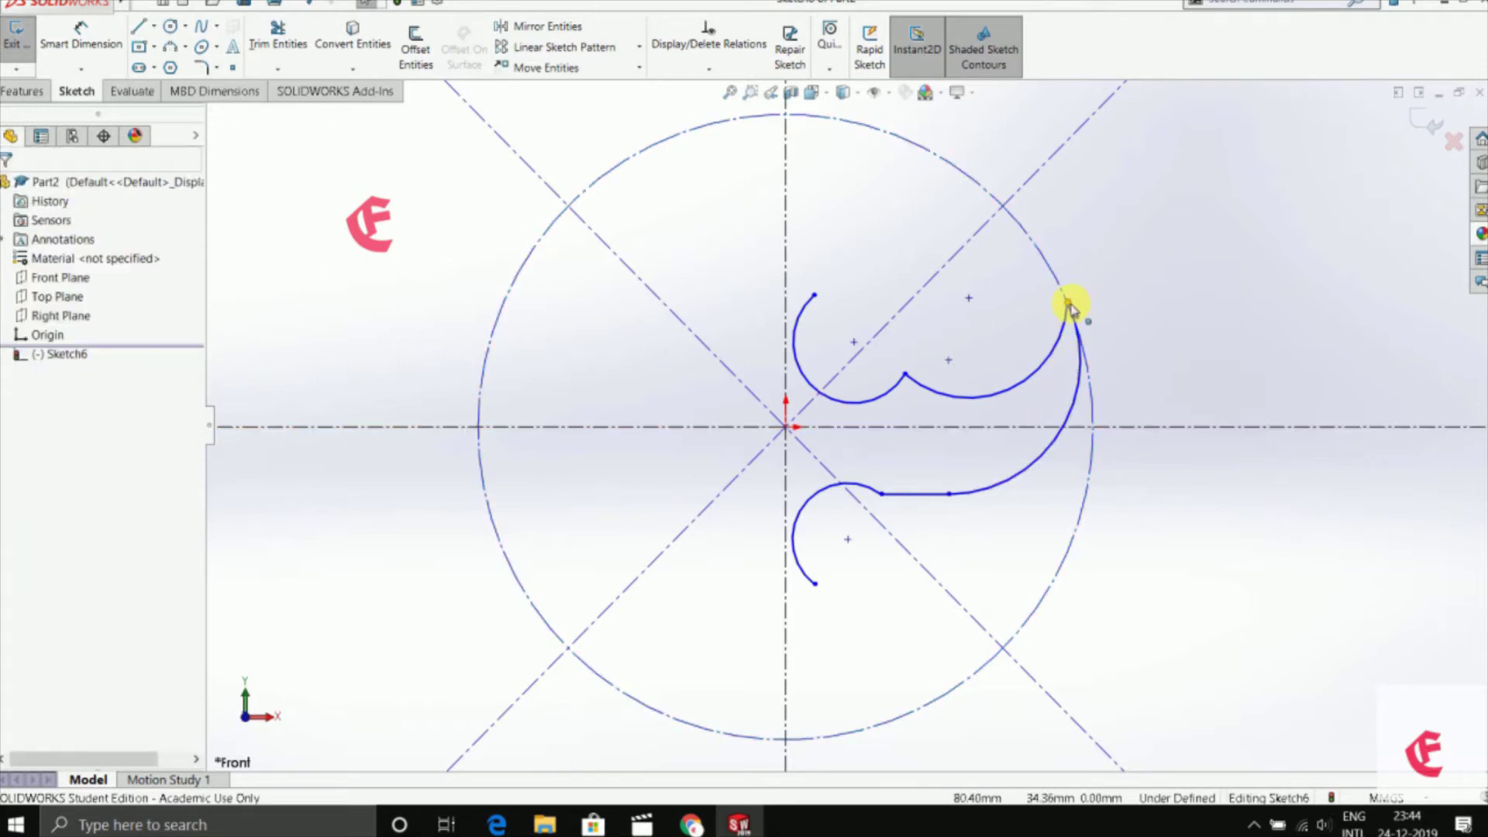
# - Move the vertex joining the two upper arcs down and left to about X 27 mm, Y 12 mm, and exit the sketch
pyautogui.click(903, 376)
pyautogui.click(902, 372)
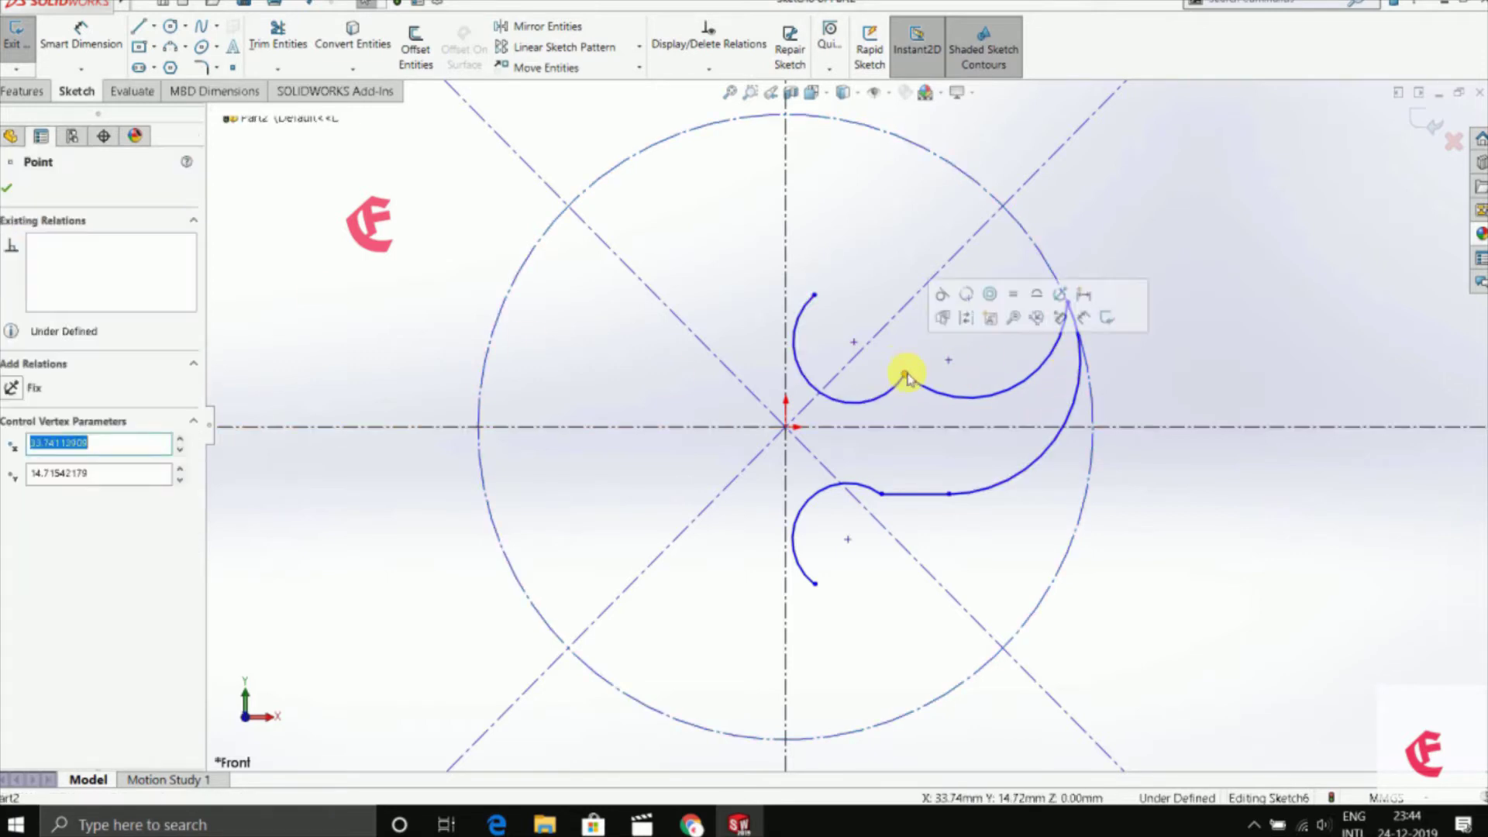
pyautogui.moveTo(897, 370)
pyautogui.mouseDown()
pyautogui.moveTo(894, 384)
pyautogui.moveTo(876, 359)
pyautogui.moveTo(882, 383)
pyautogui.mouseUp()
pyautogui.click(1412, 139)
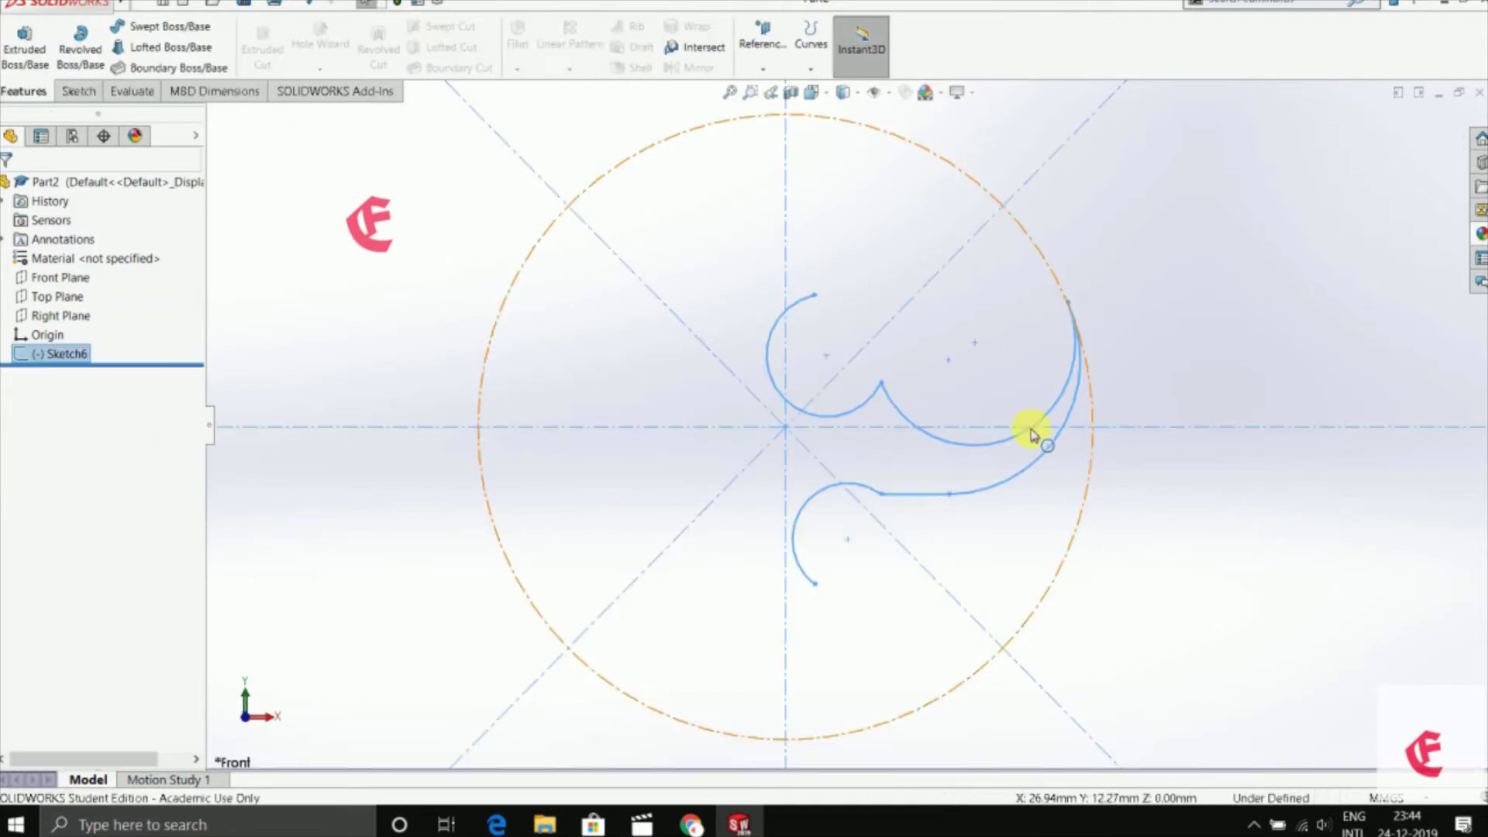
# - Reshape the blade's upper arc to about 33.5 mm radius and the upper hub arc to about 15.5 mm radius
pyautogui.click(1014, 395)
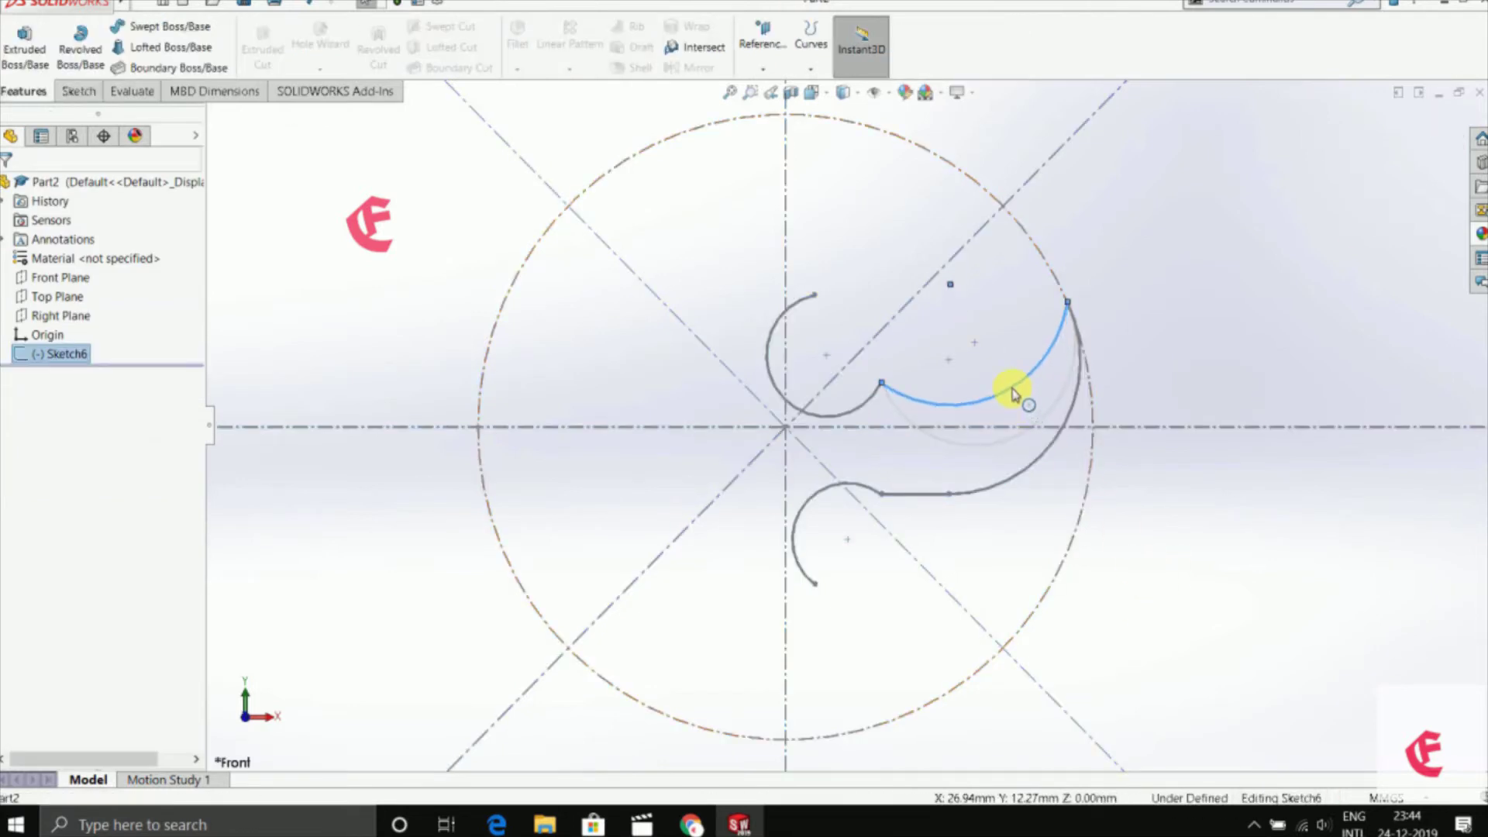
pyautogui.moveTo(776, 389); pyautogui.dragTo(803, 382)
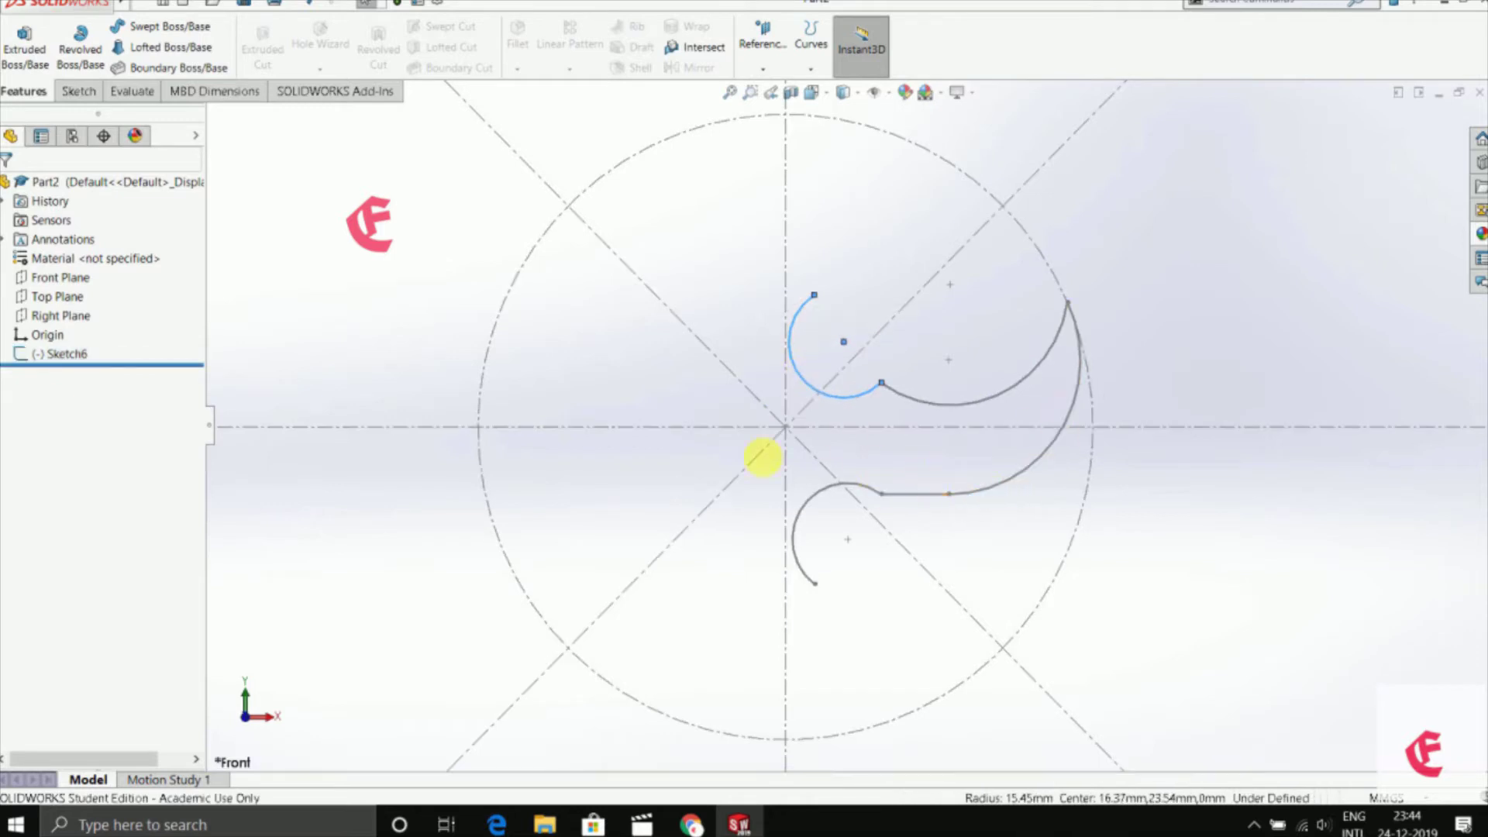
# - Reopen the sketch and circularly pattern the blade's four arcs and line around the origin into four instances
pyautogui.moveTo(697, 214); pyautogui.dragTo(1147, 601)
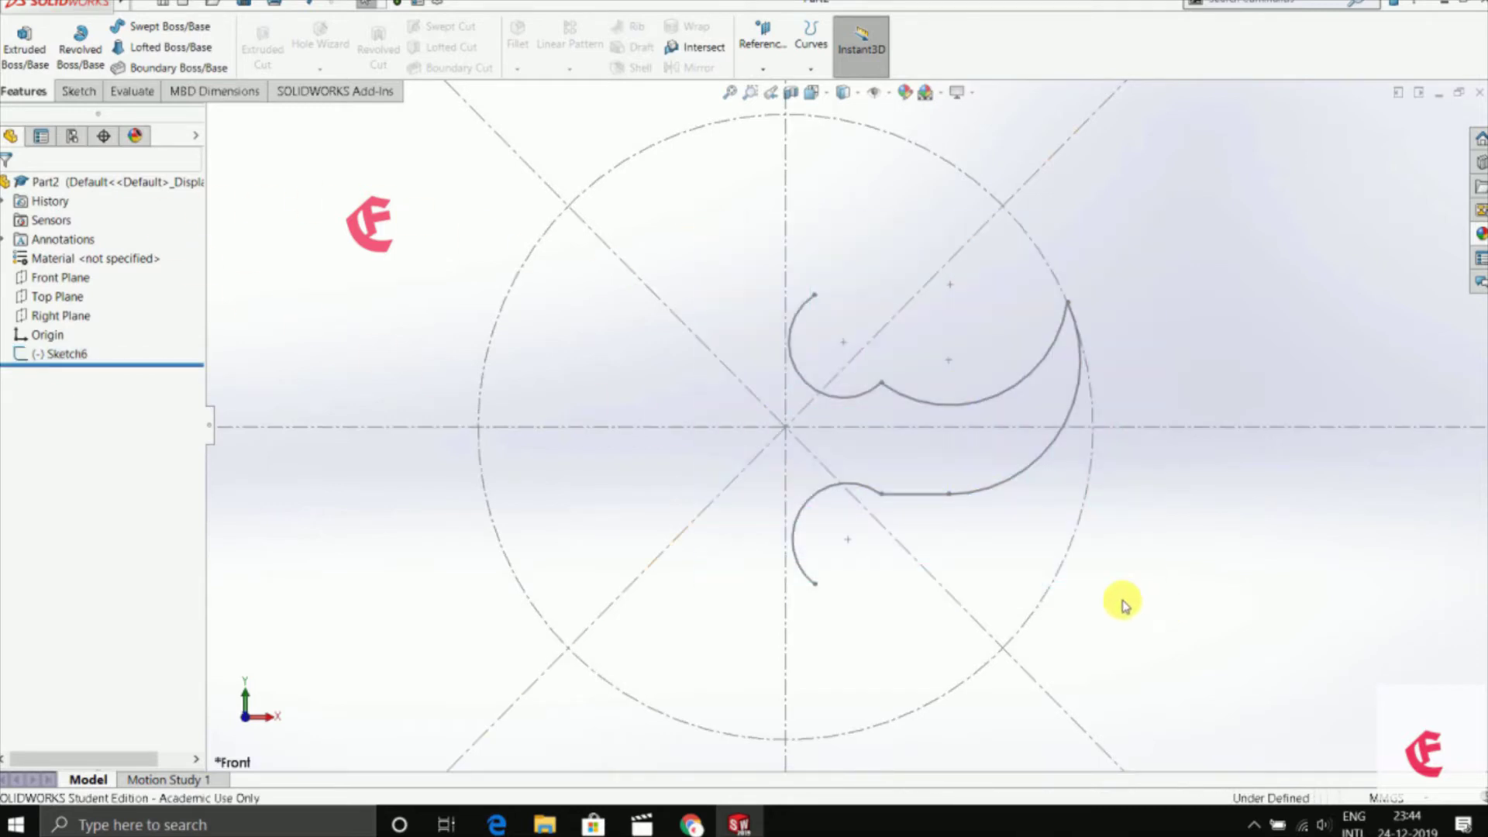
pyautogui.click(965, 401)
pyautogui.doubleClick(974, 407)
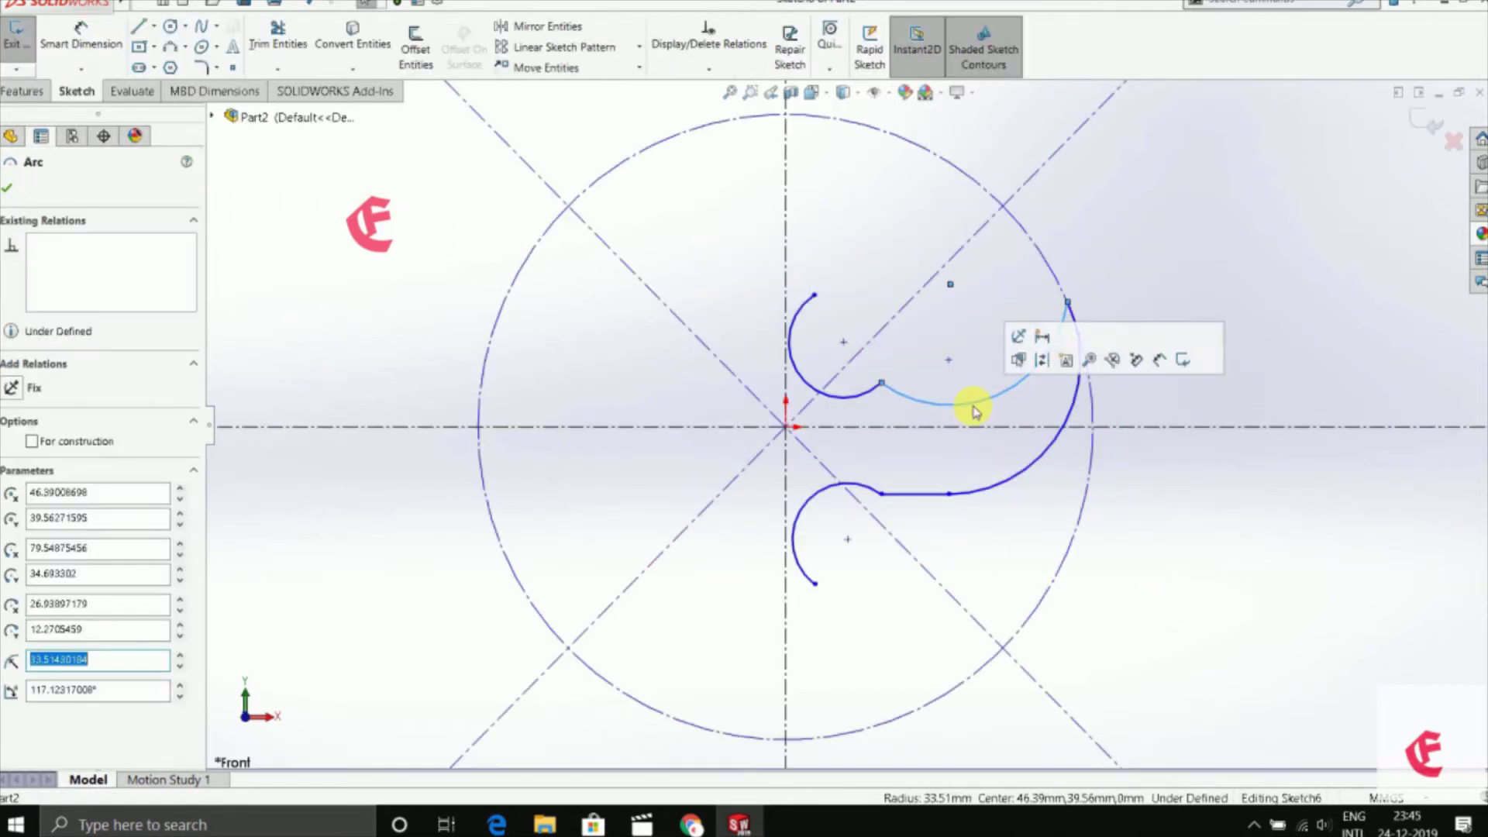
pyautogui.moveTo(721, 251); pyautogui.dragTo(1188, 665)
pyautogui.click(639, 46)
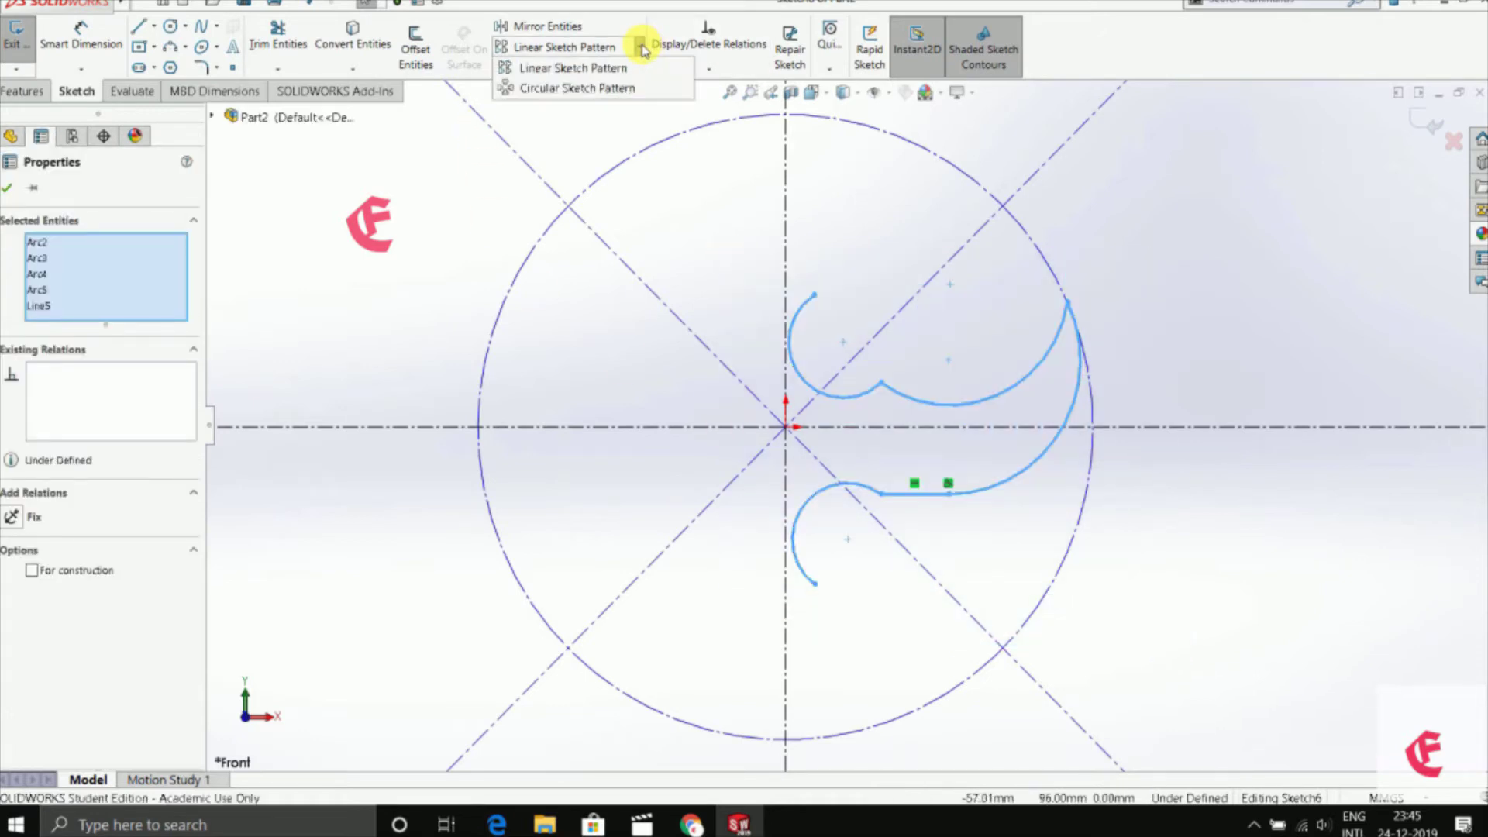
pyautogui.click(609, 87)
pyautogui.click(11, 190)
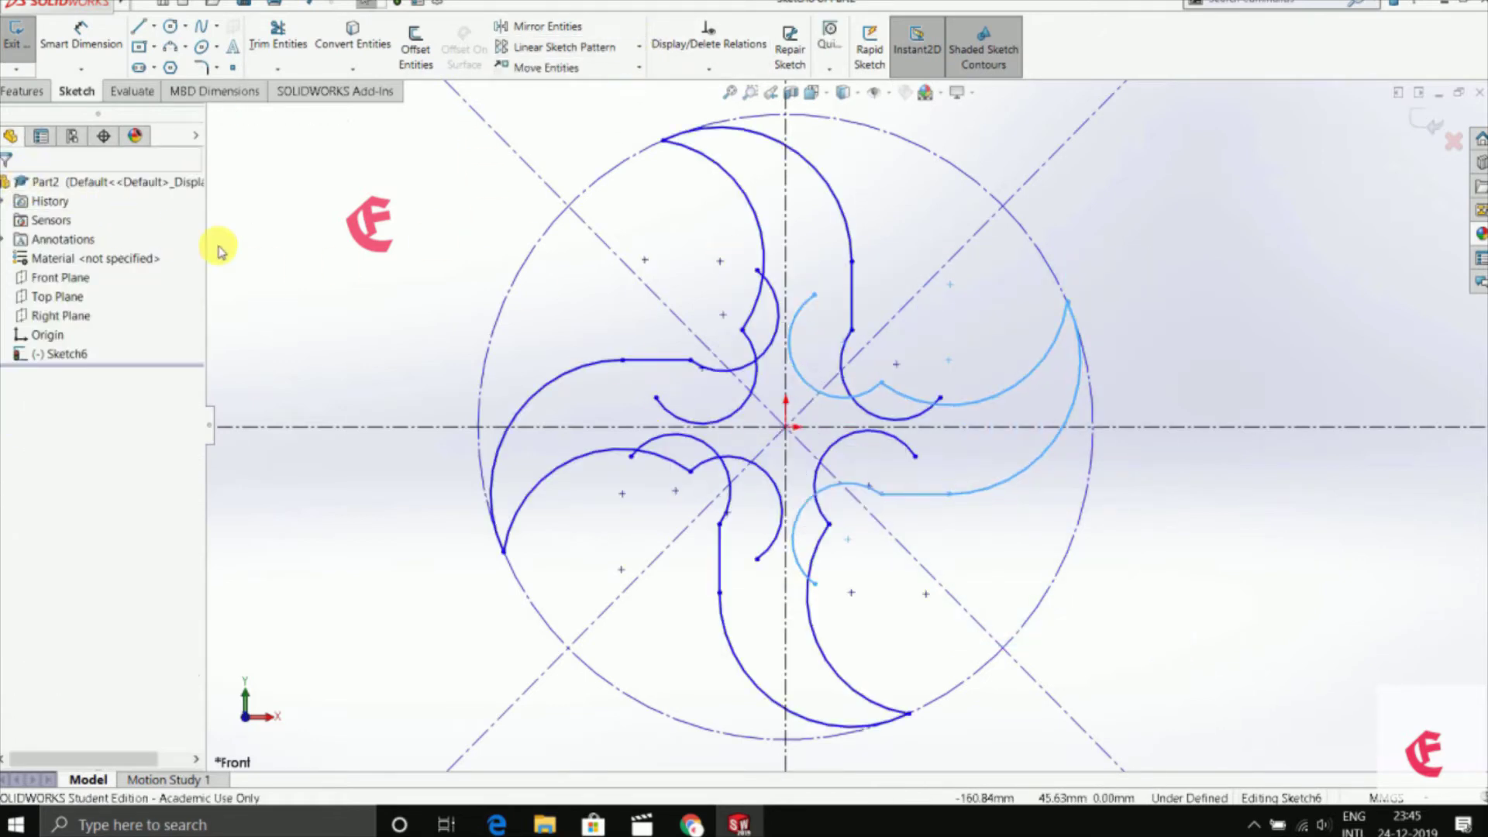
# - Power-trim the overlapping hub arcs into one closed four-blade outline and trim back the construction circle and lines around it
pyautogui.click(278, 39)
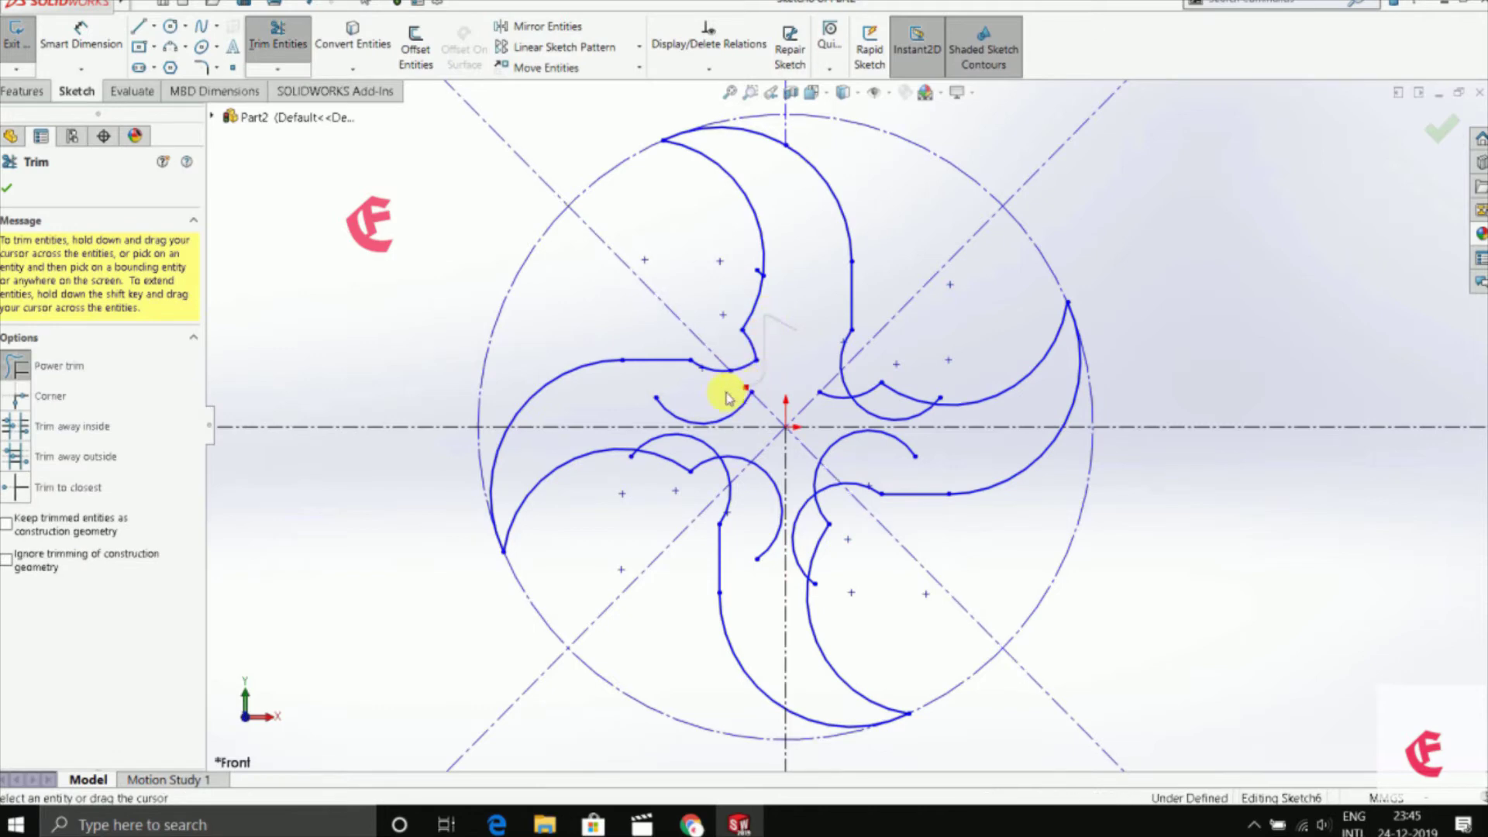
pyautogui.moveTo(705, 456); pyautogui.dragTo(808, 519)
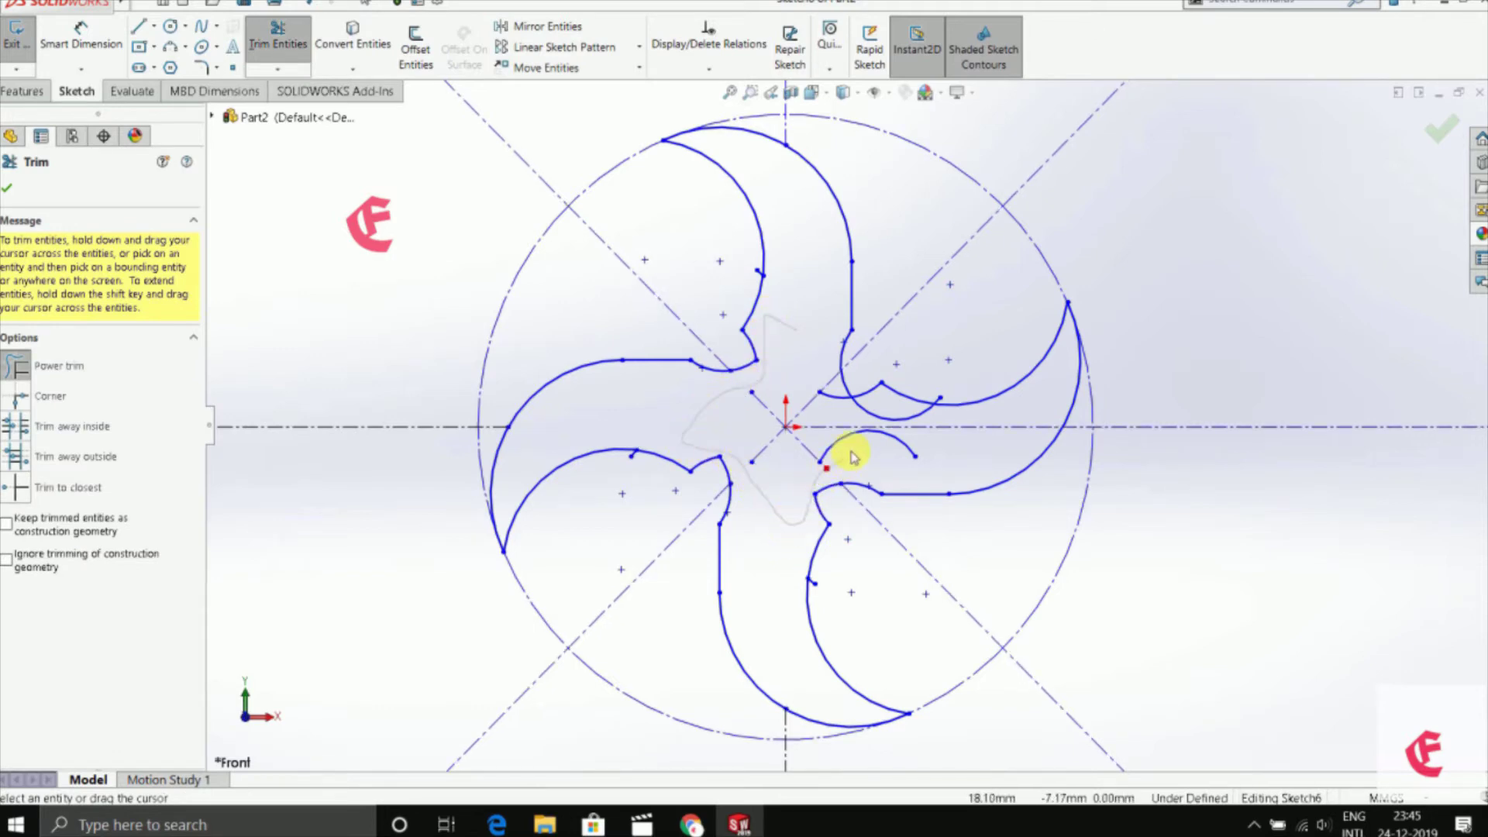
pyautogui.moveTo(829, 395); pyautogui.dragTo(845, 393)
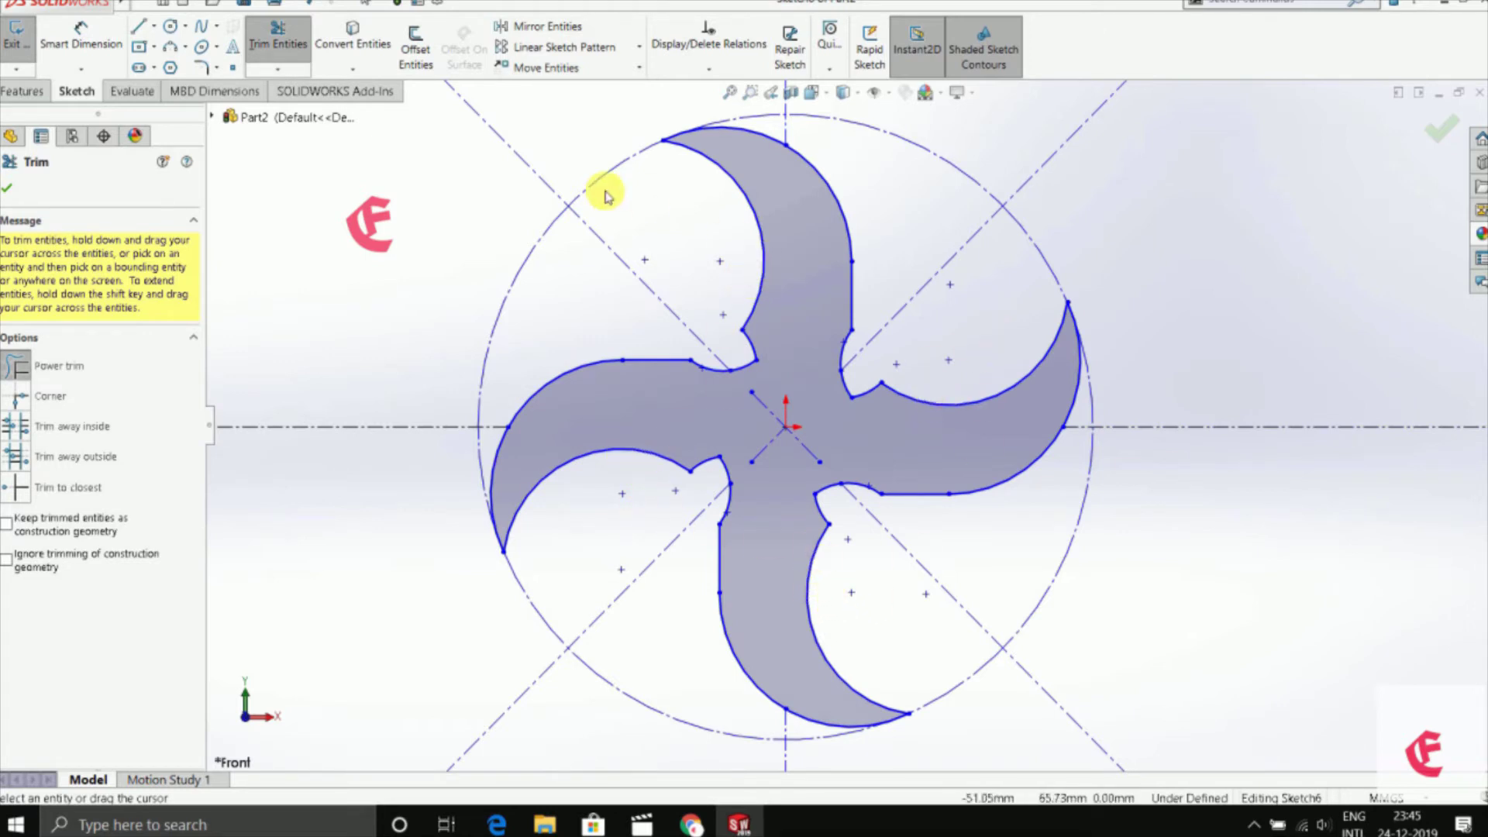
pyautogui.moveTo(508, 143)
pyautogui.mouseDown()
pyautogui.moveTo(515, 272)
pyautogui.moveTo(442, 456)
pyautogui.moveTo(631, 667)
pyautogui.moveTo(990, 688)
pyautogui.moveTo(1026, 239)
pyautogui.moveTo(677, 115)
pyautogui.moveTo(581, 289)
pyautogui.mouseUp()
pyautogui.click(7, 188)
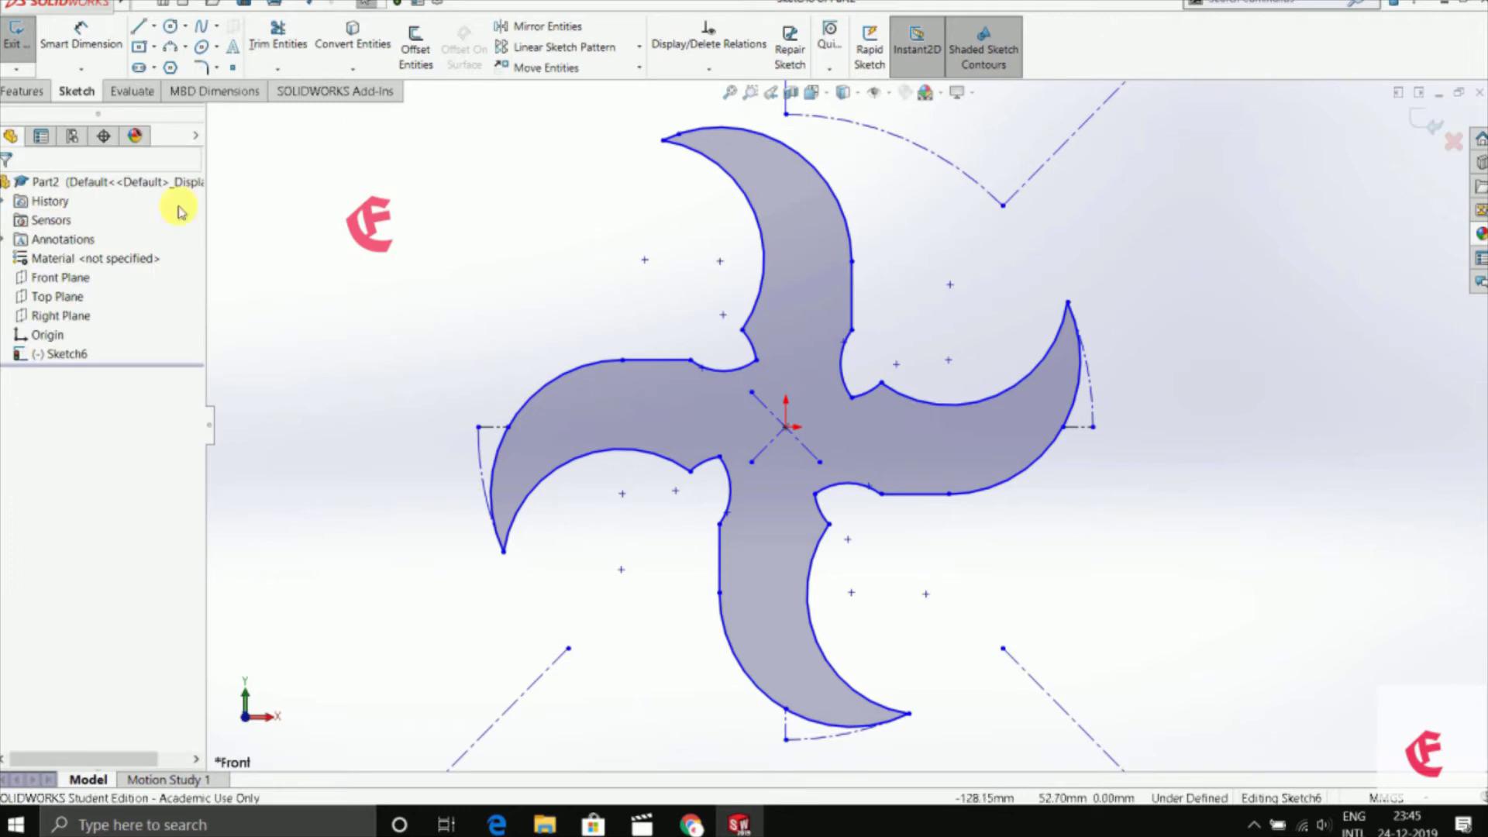
# - Extrude the four-blade profile blind to a depth of 7 mm
pyautogui.click(22, 90)
pyautogui.click(25, 46)
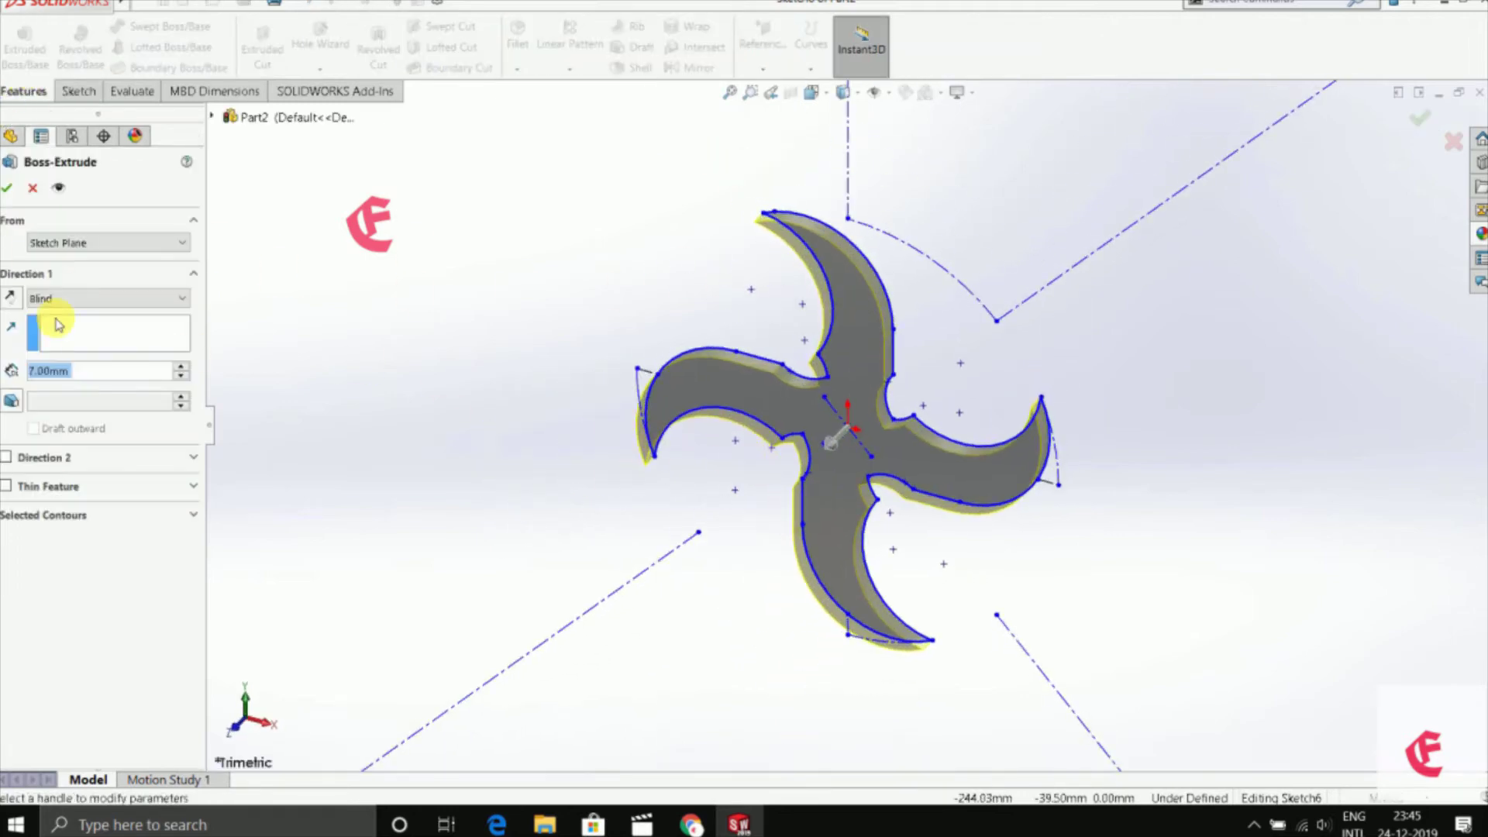
pyautogui.click(7, 188)
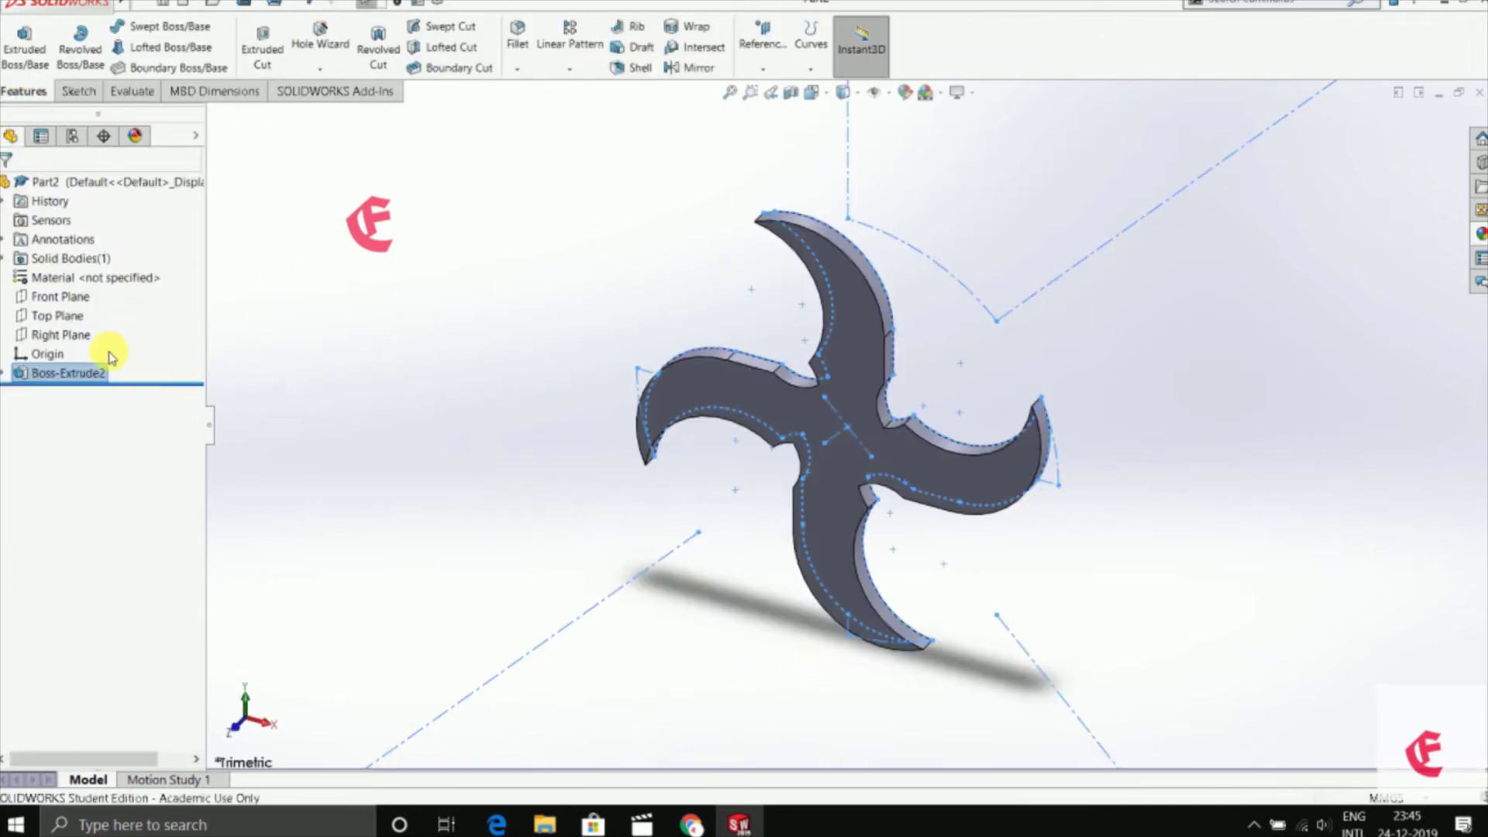
# - Edit the four-blade extrusion and set its draft angle to 33 degrees
pyautogui.click(78, 372)
pyautogui.click(100, 323)
pyautogui.click(12, 401)
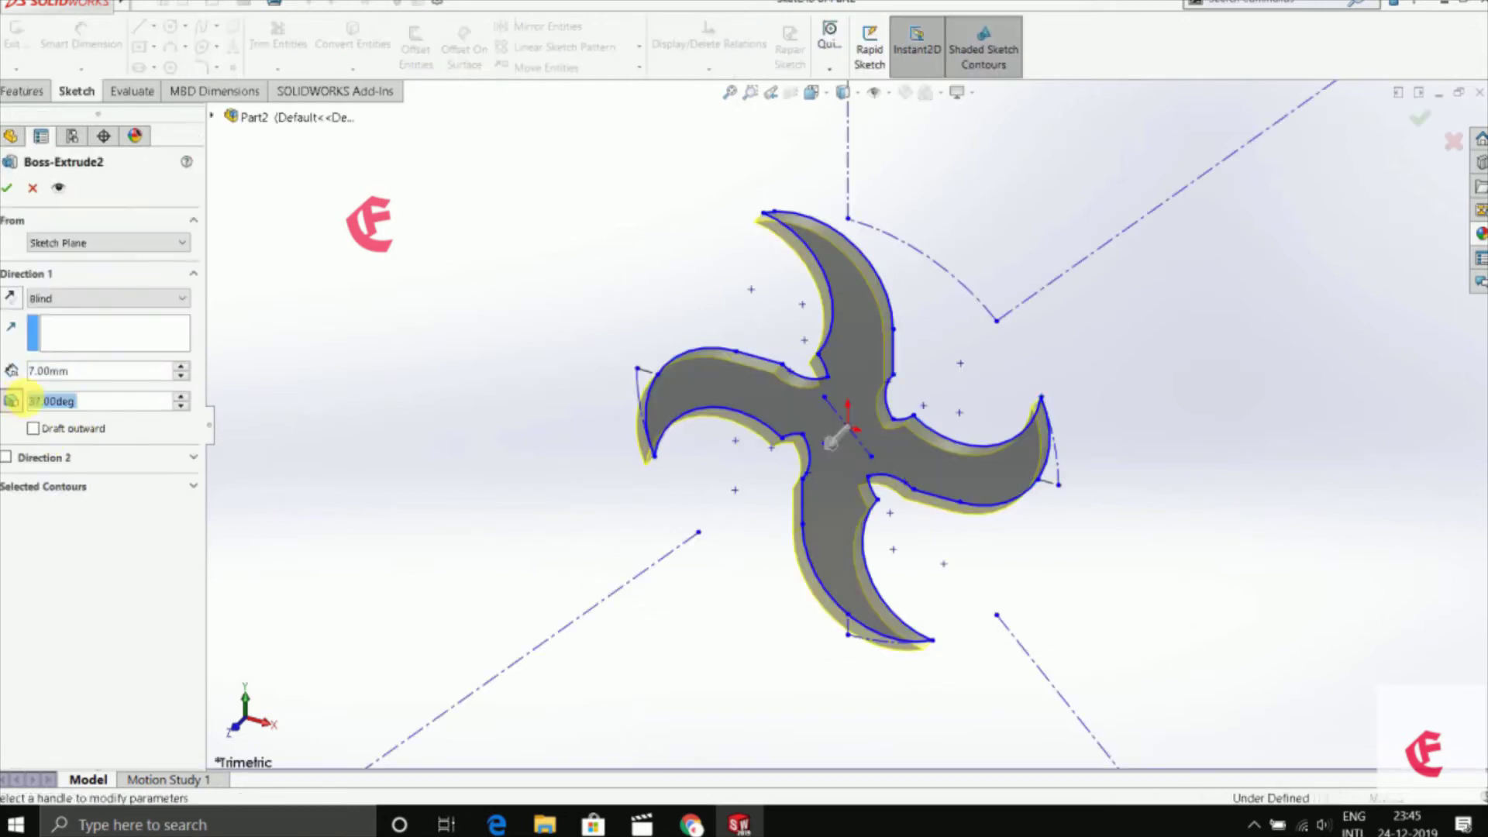
pyautogui.moveTo(504, 404); pyautogui.dragTo(583, 351, button='middle')
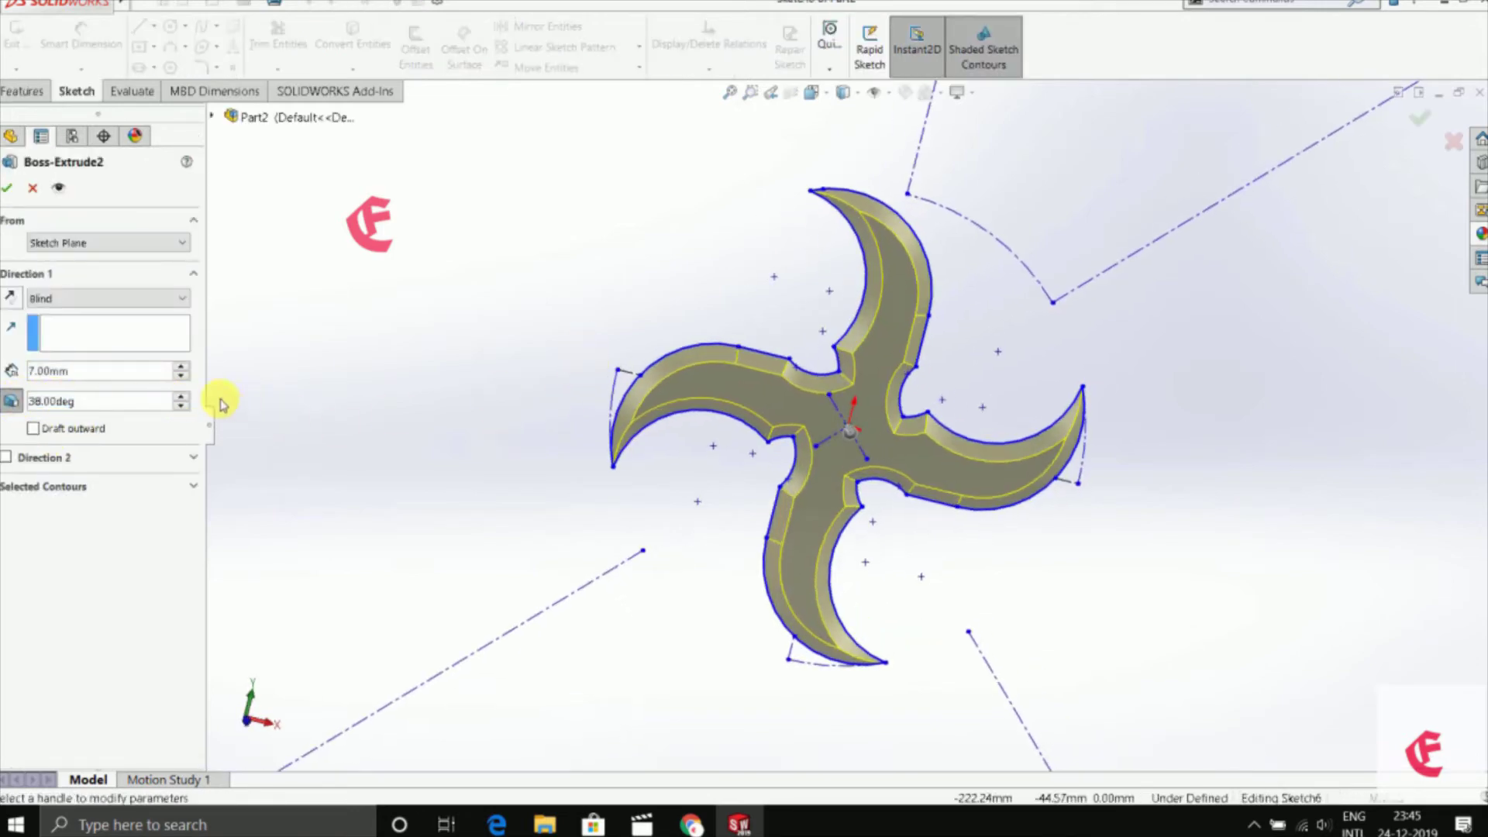
pyautogui.click(181, 407)
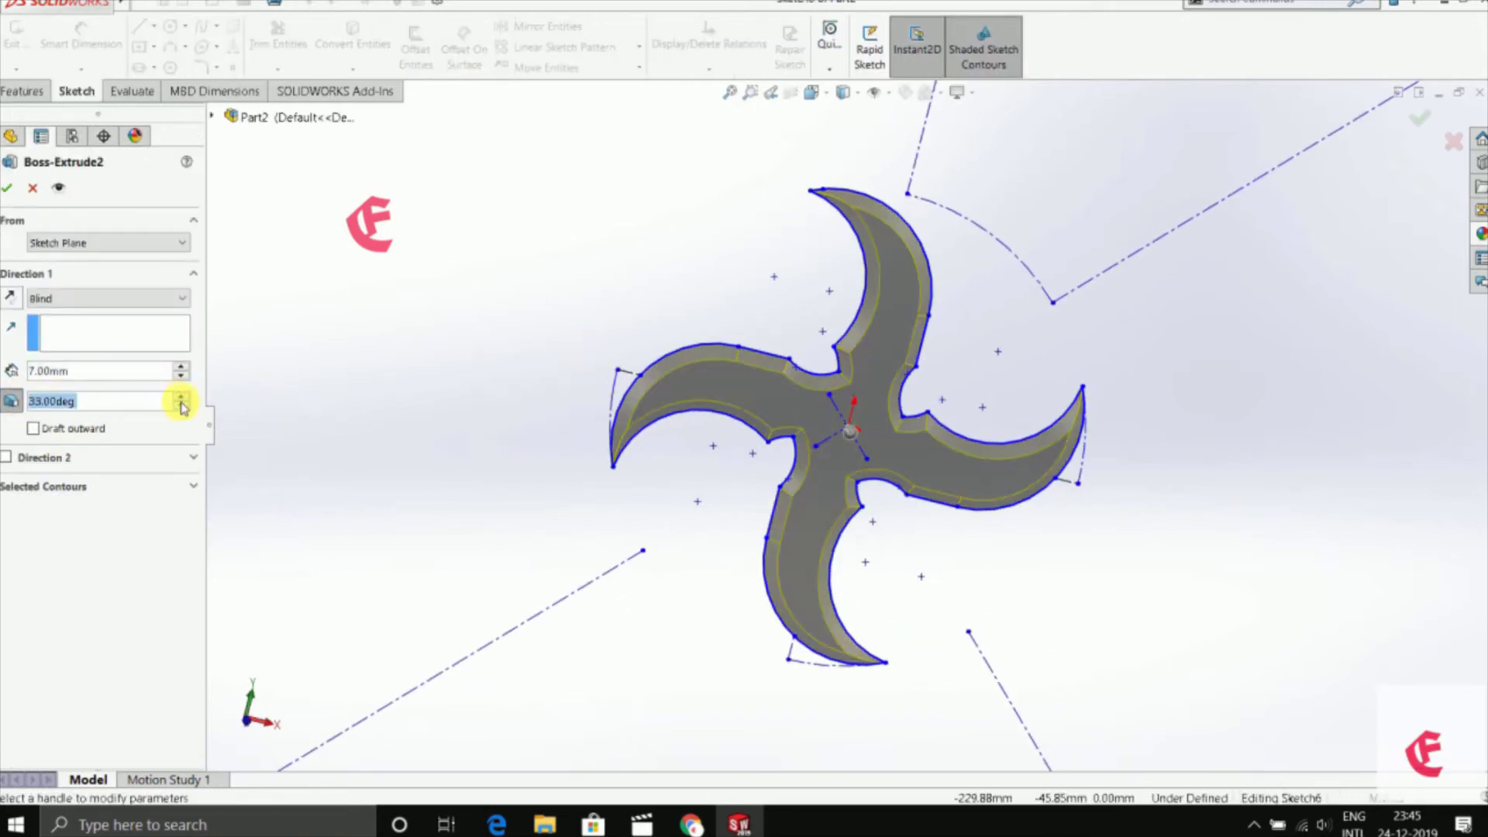
pyautogui.click(7, 187)
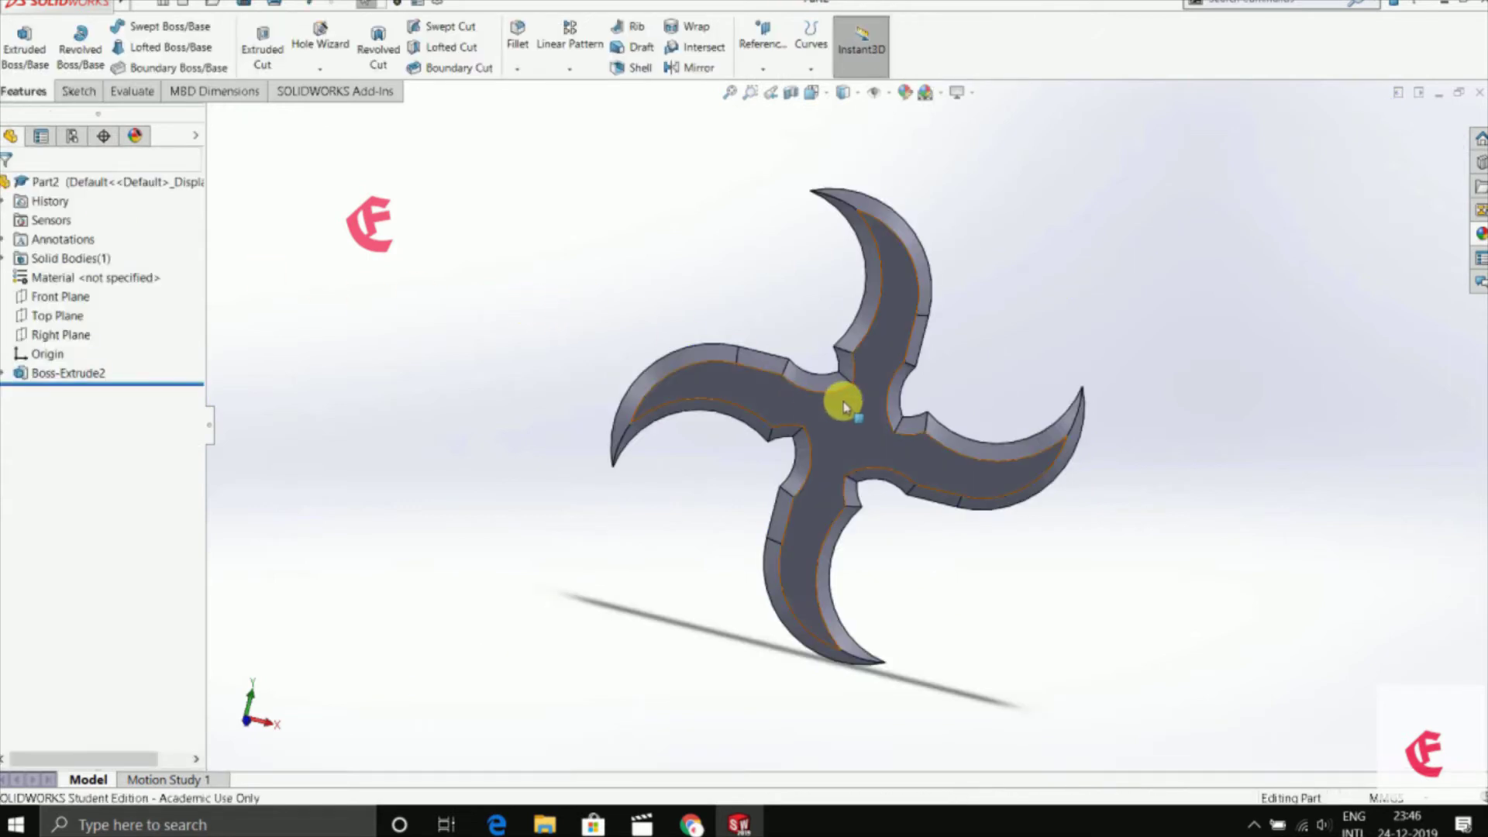
# - Sketch a circle about 21.2 mm in diameter centred on the origin on the front face of the four-blade body
pyautogui.moveTo(840, 405)
pyautogui.mouseDown(button='middle')
pyautogui.moveTo(714, 465)
pyautogui.moveTo(757, 476)
pyautogui.moveTo(849, 425)
pyautogui.moveTo(634, 422)
pyautogui.moveTo(840, 326)
pyautogui.moveTo(857, 402)
pyautogui.mouseUp(button='middle')
pyautogui.rightClick(849, 424)
pyautogui.click(882, 401)
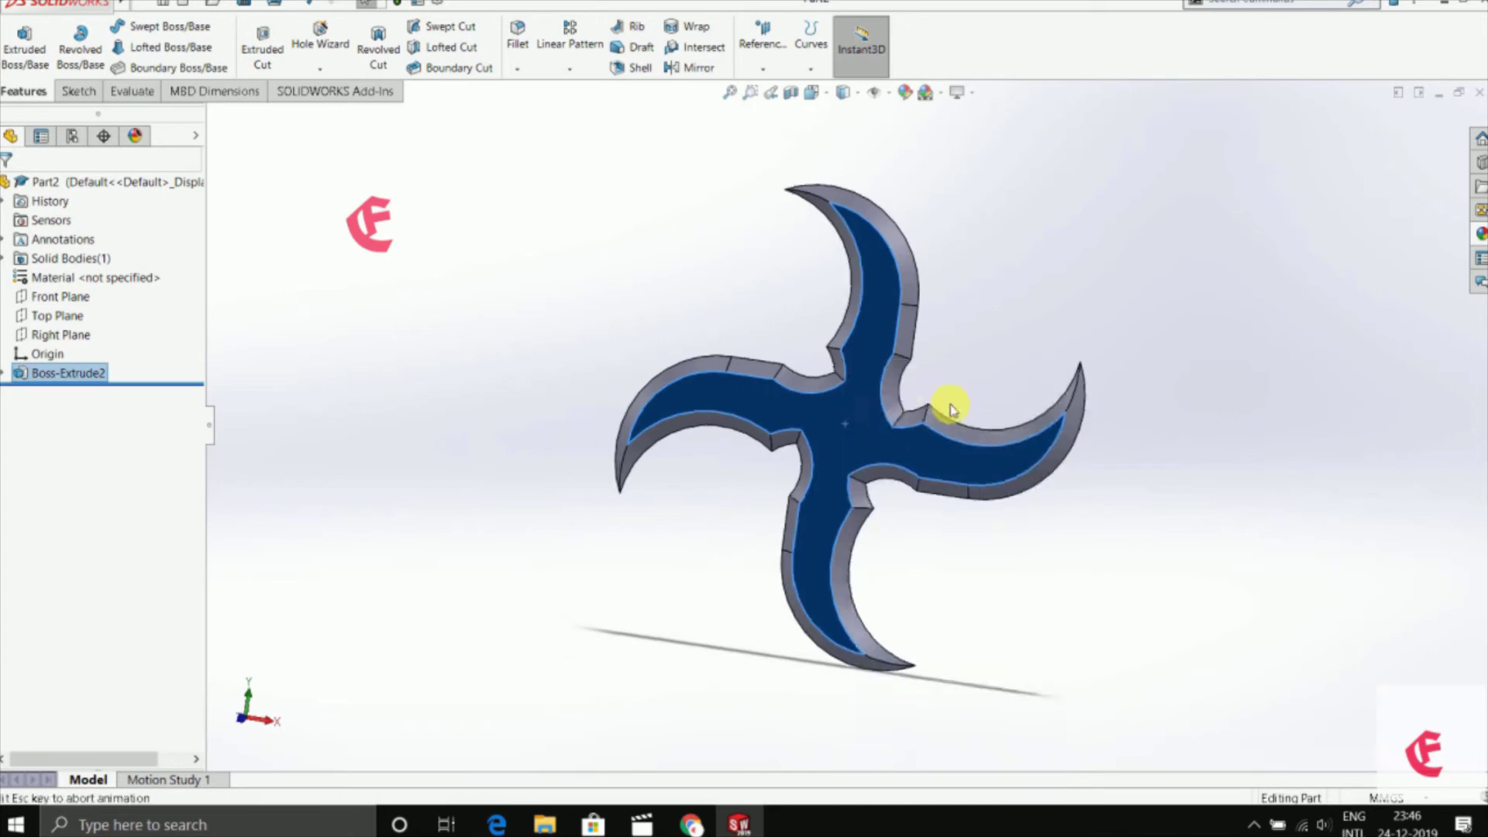
pyautogui.click(171, 26)
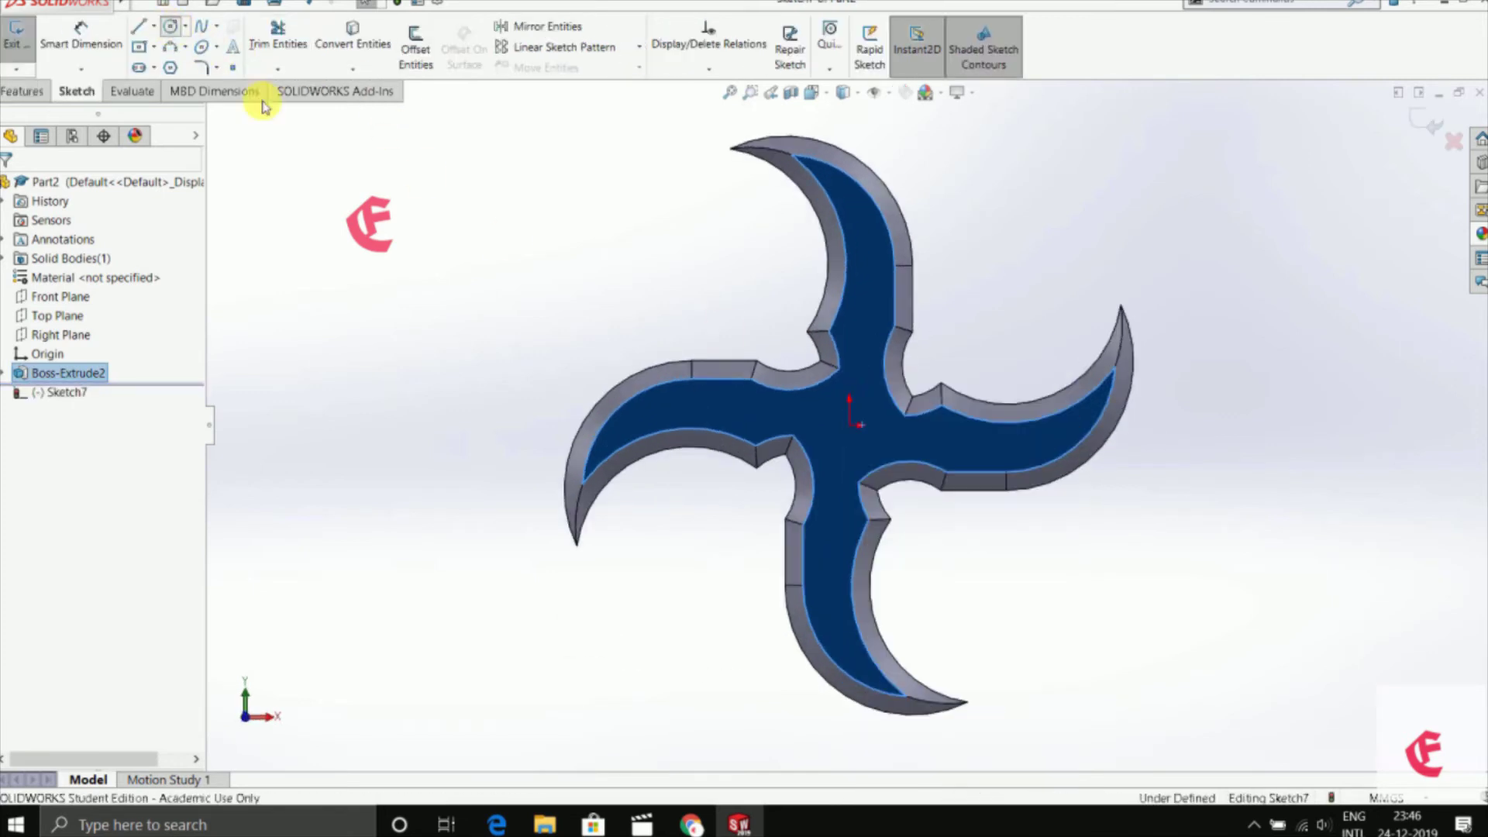
pyautogui.moveTo(852, 424); pyautogui.dragTo(874, 401)
# - Cut the hub circle blind into the body to a depth of 1 mm
pyautogui.click(40, 92)
pyautogui.click(262, 47)
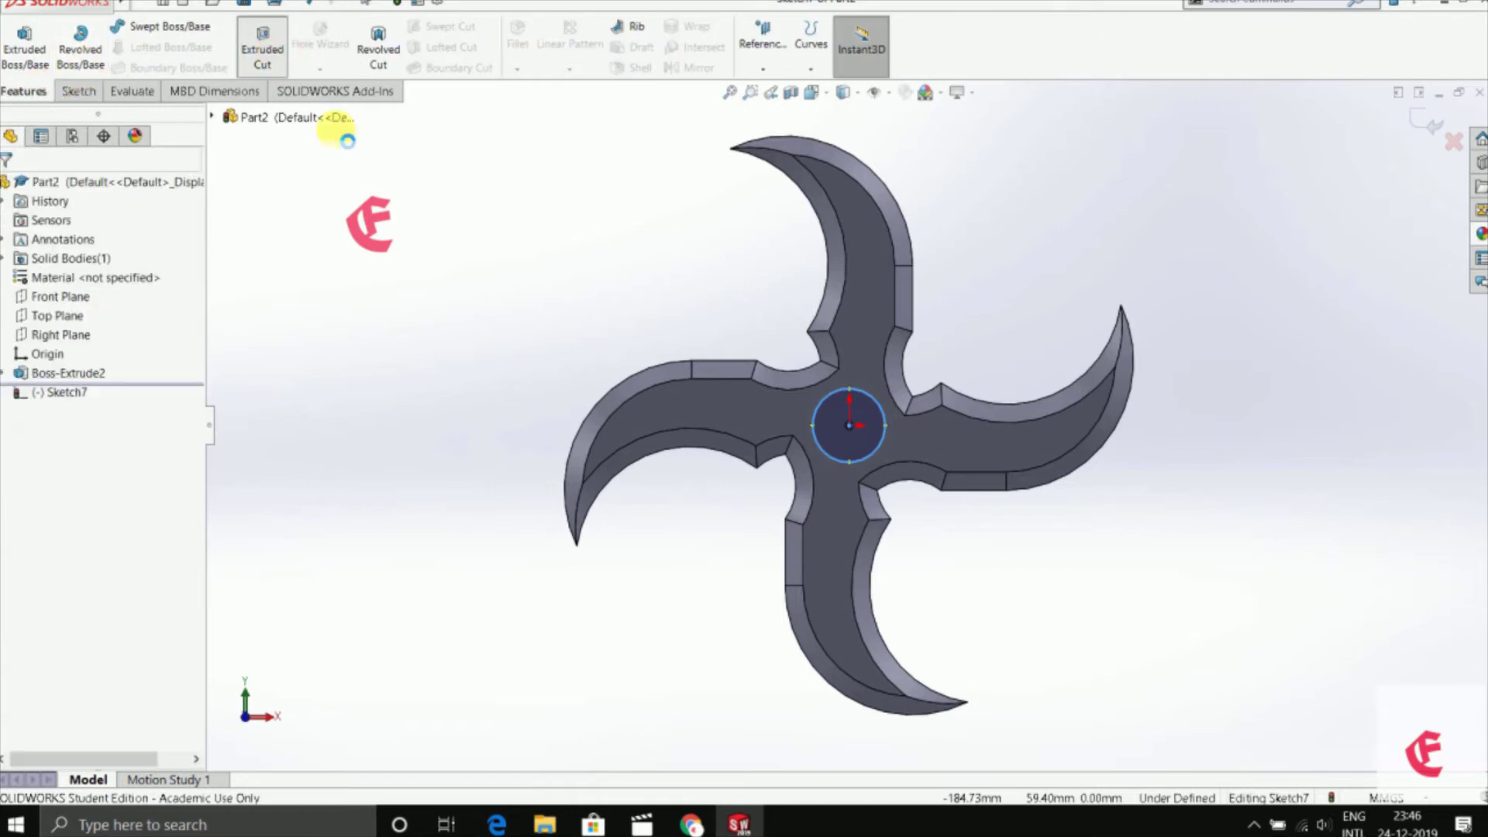
pyautogui.write('2')
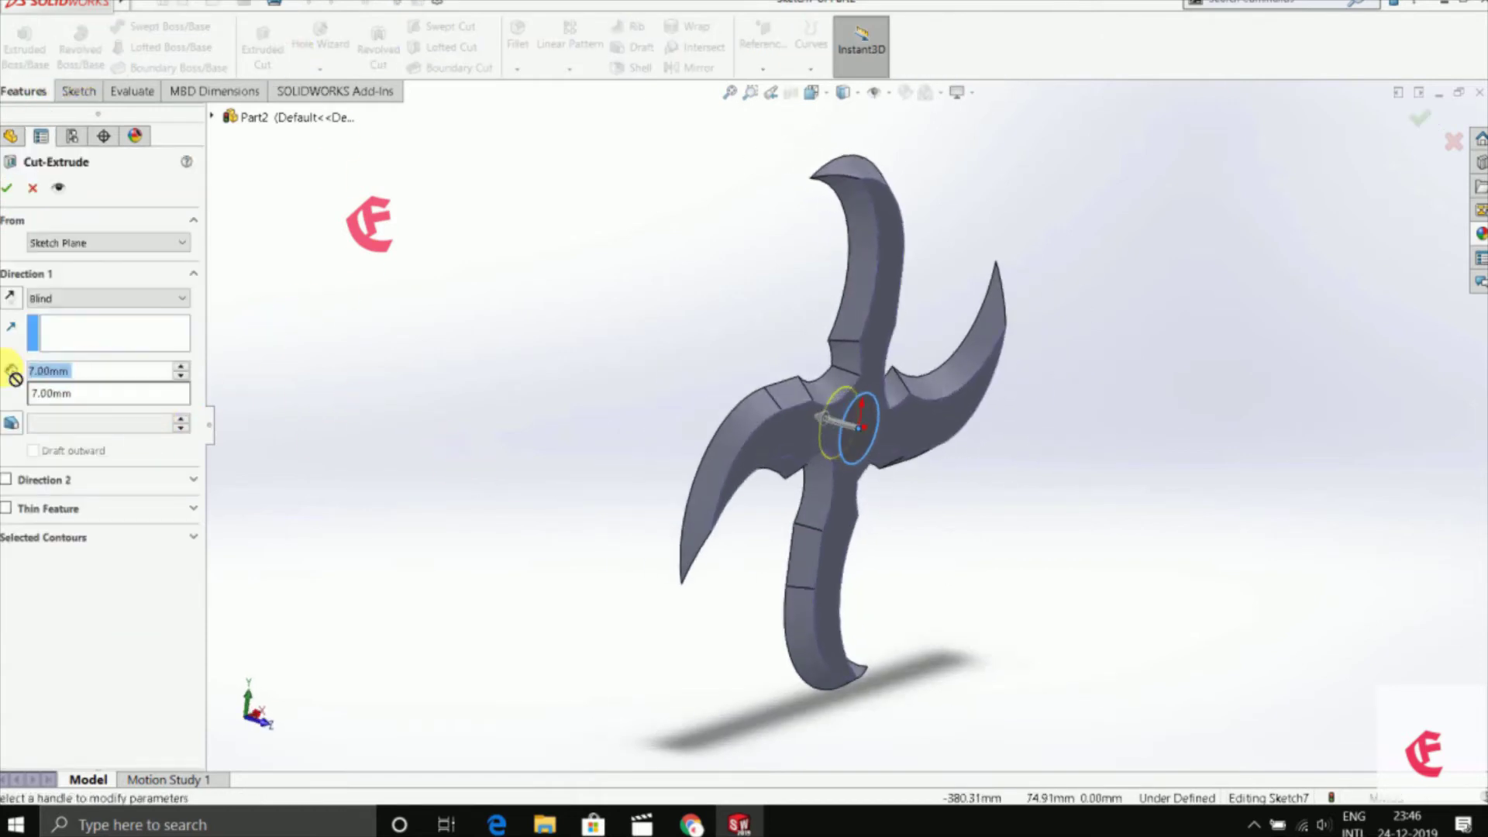
pyautogui.press('Return')
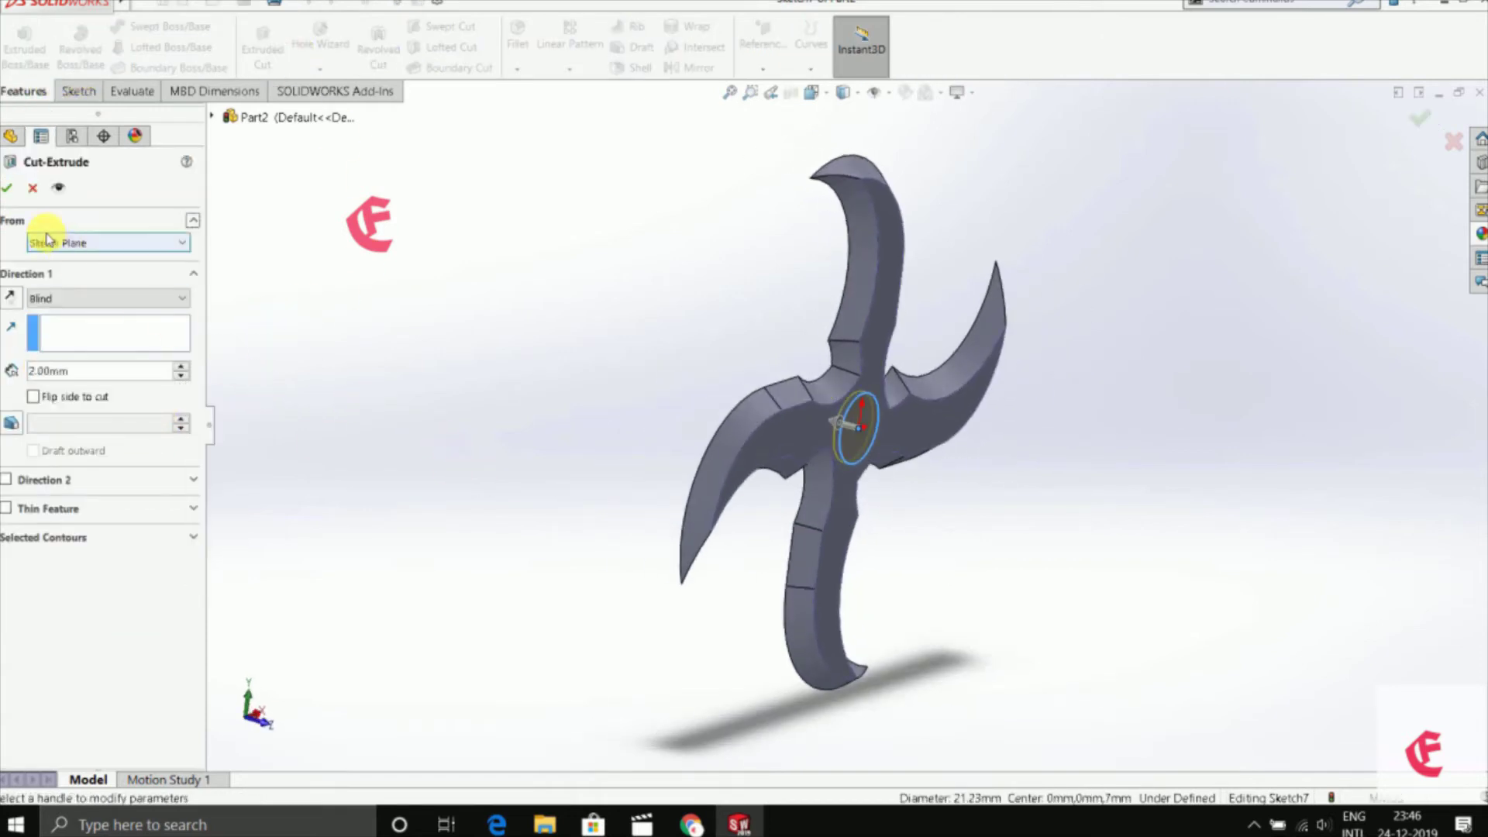
pyautogui.write('1')
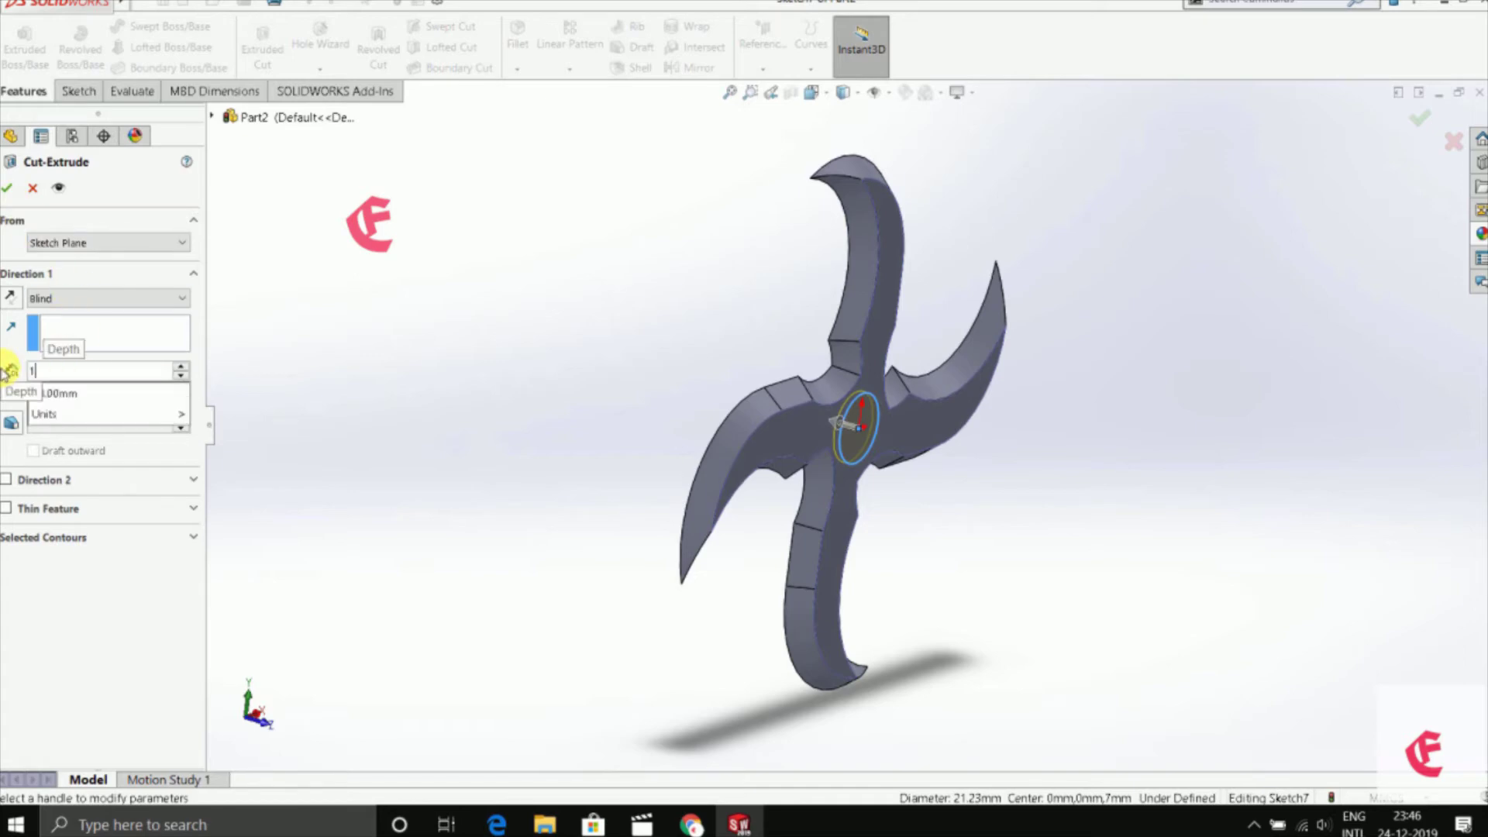
pyautogui.click(8, 188)
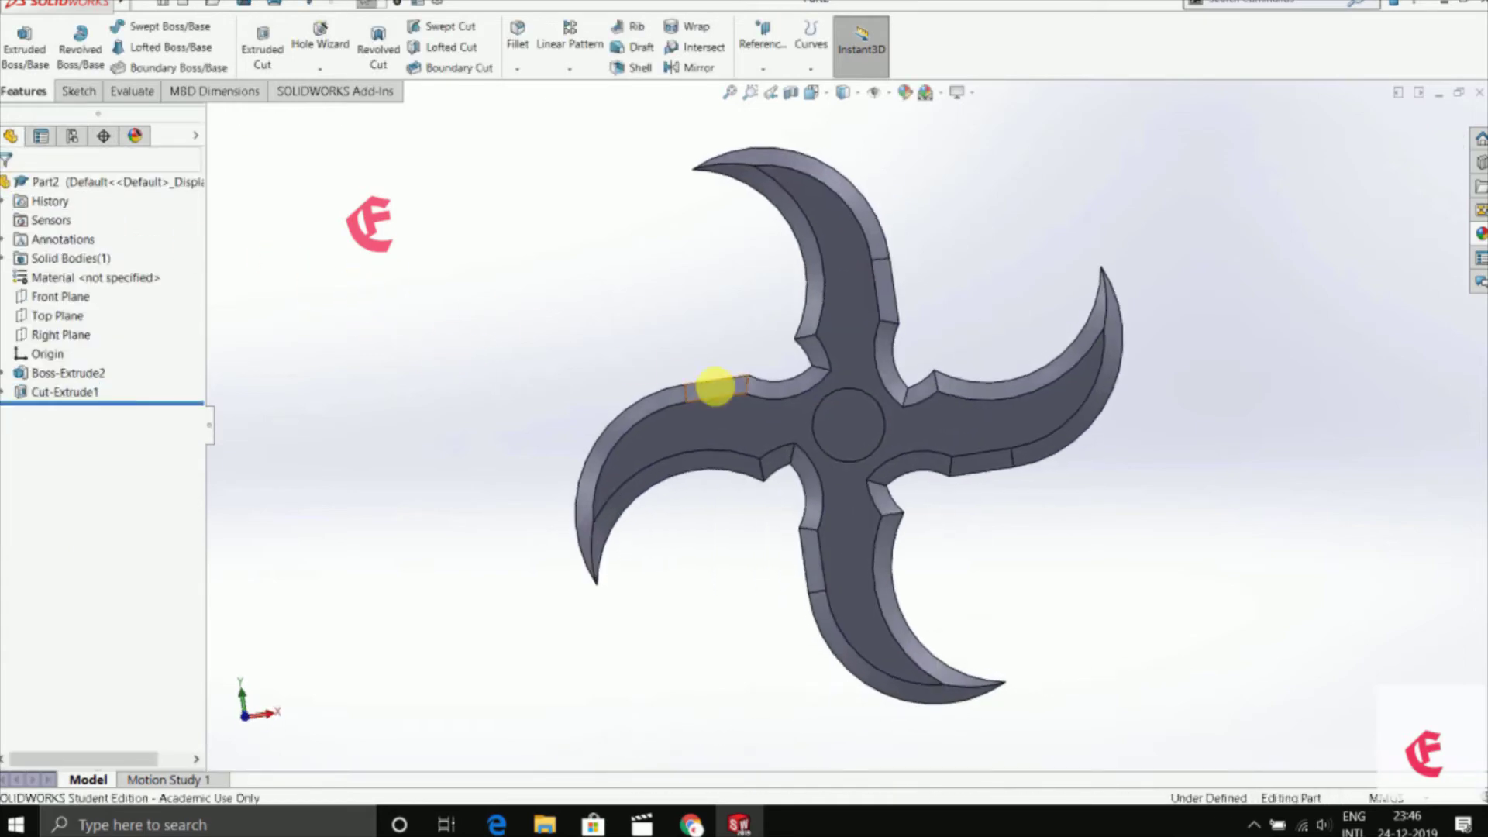
# - Sketch a smaller circle of about 5.64 mm radius at the origin on the floor of the circular recess
pyautogui.rightClick(852, 403)
pyautogui.click(890, 392)
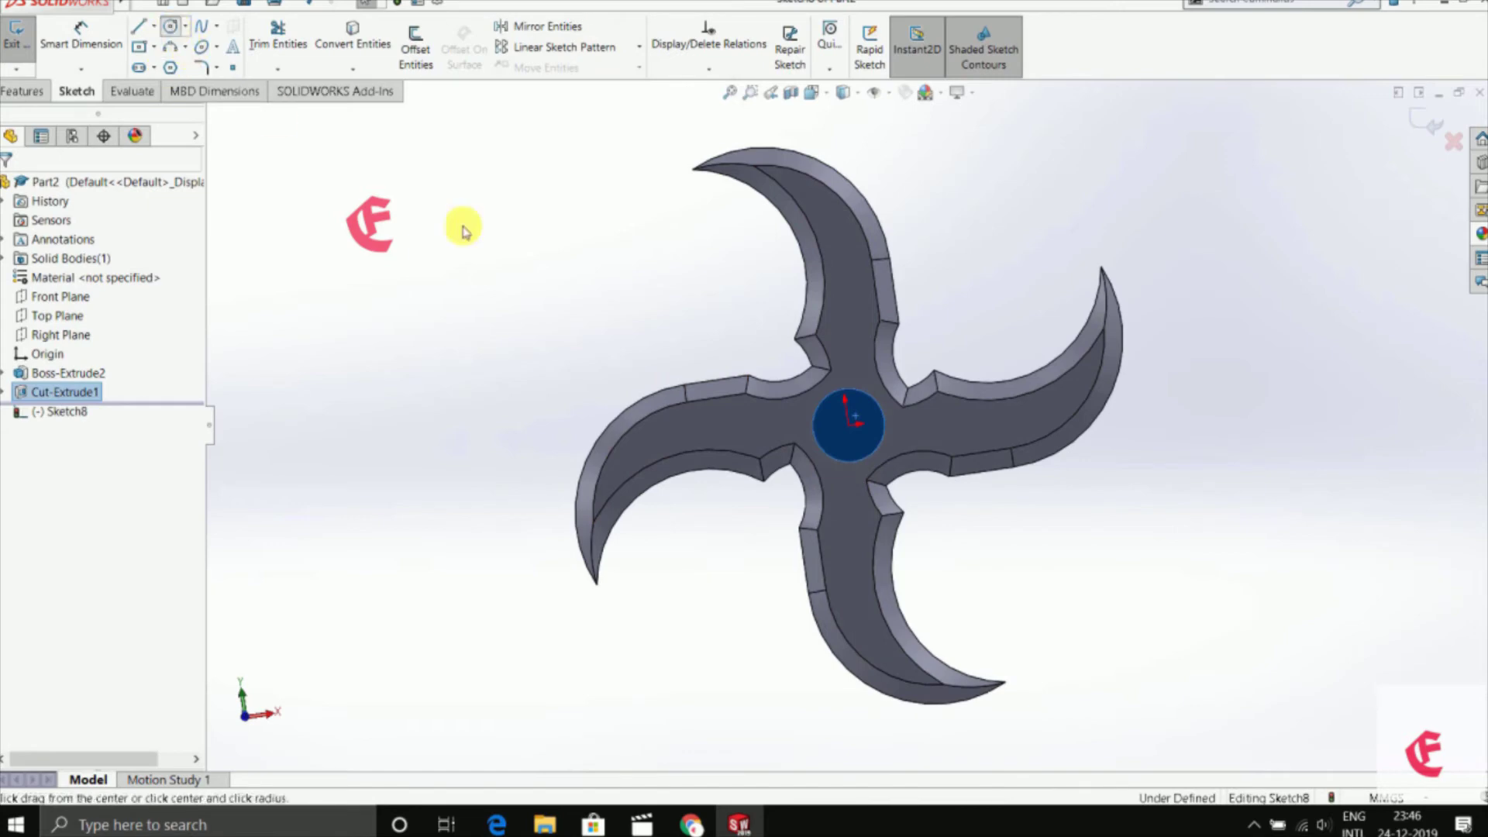
pyautogui.click(848, 425)
pyautogui.click(860, 411)
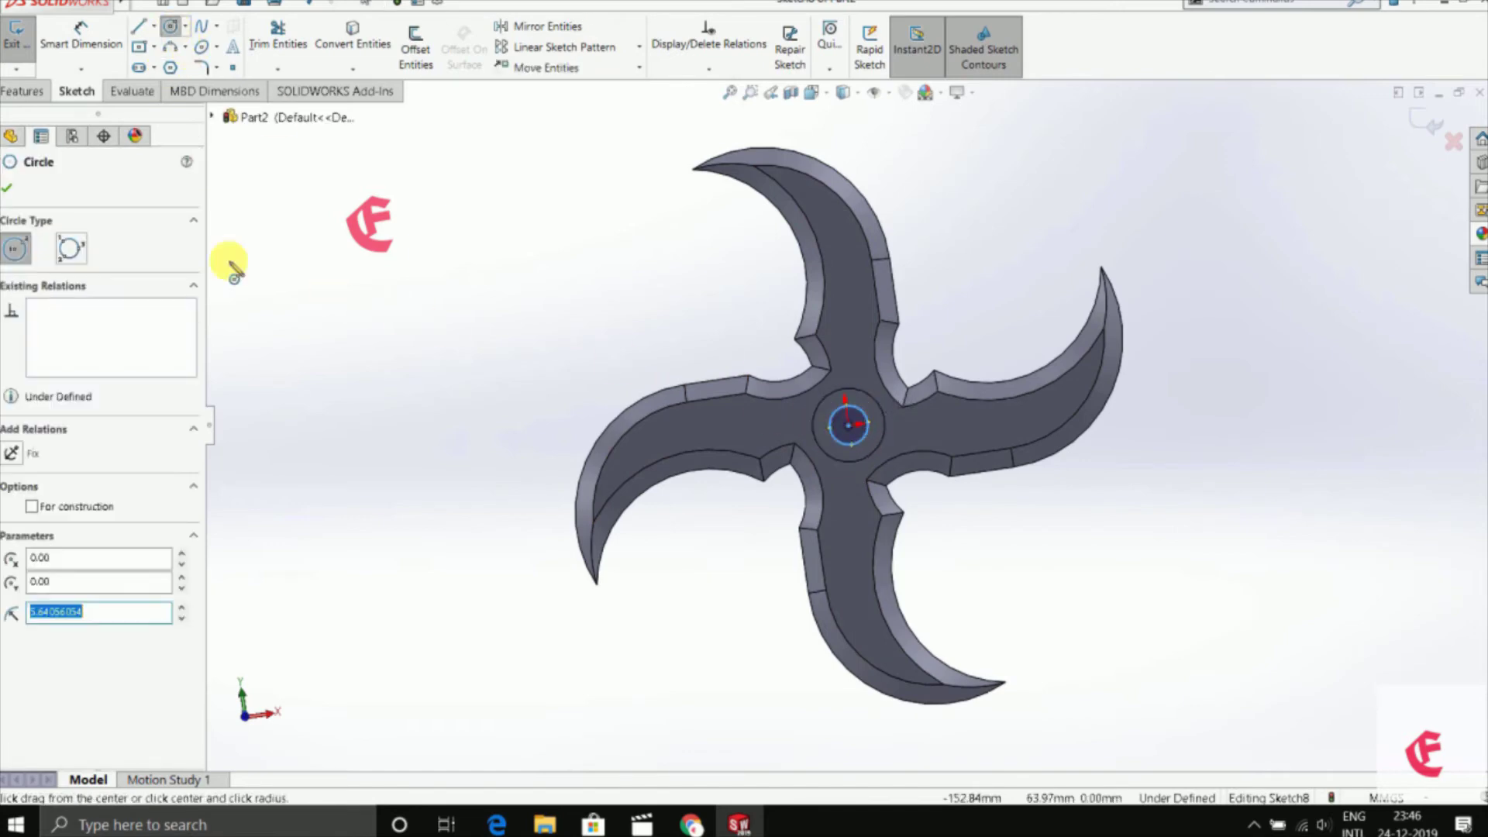
pyautogui.click(7, 188)
# - Cut the smaller circle Through All to make the central hole
pyautogui.click(23, 91)
pyautogui.click(261, 54)
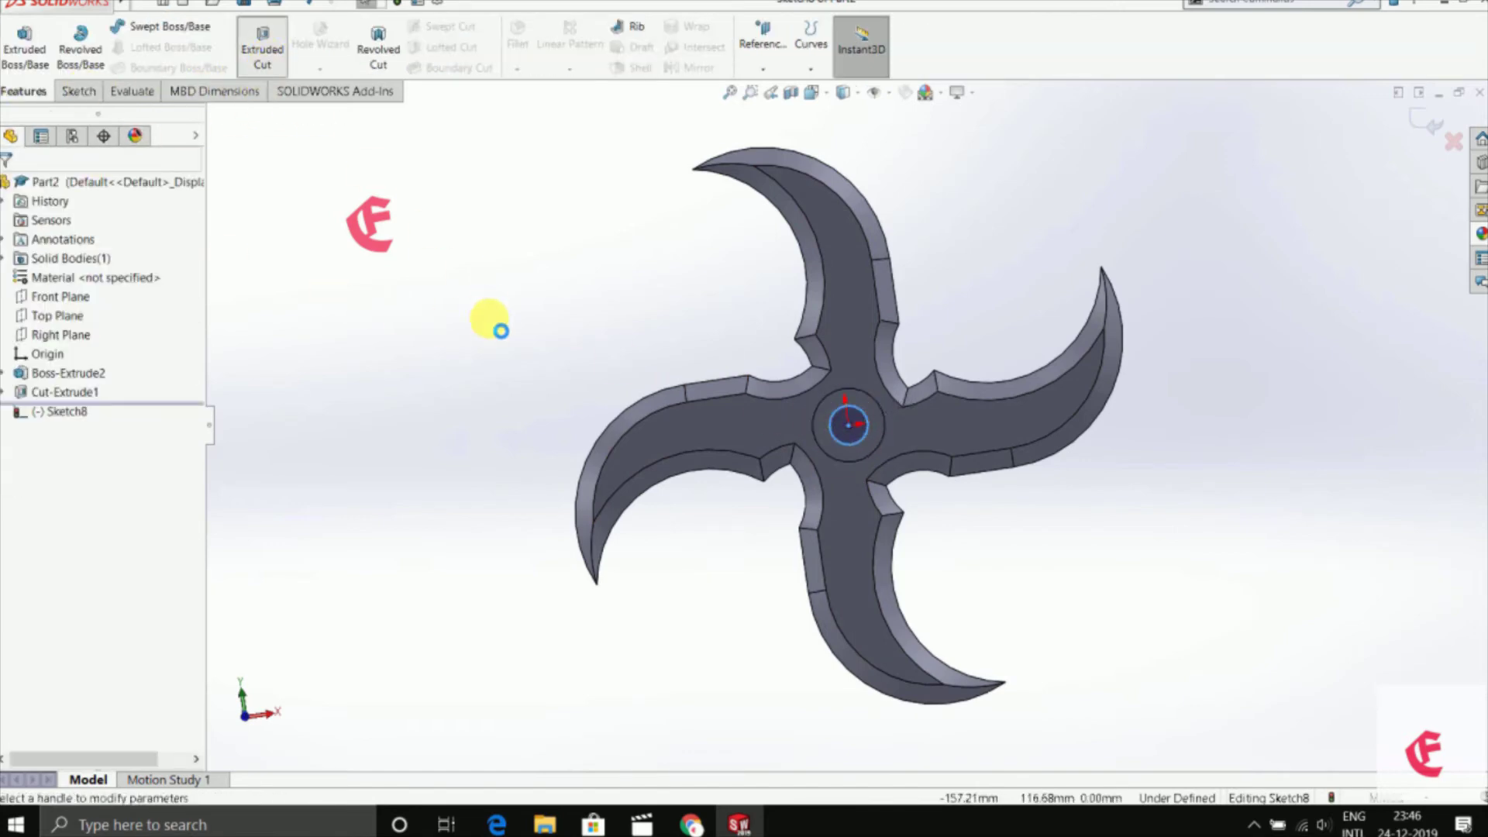
pyautogui.click(108, 298)
pyautogui.click(108, 318)
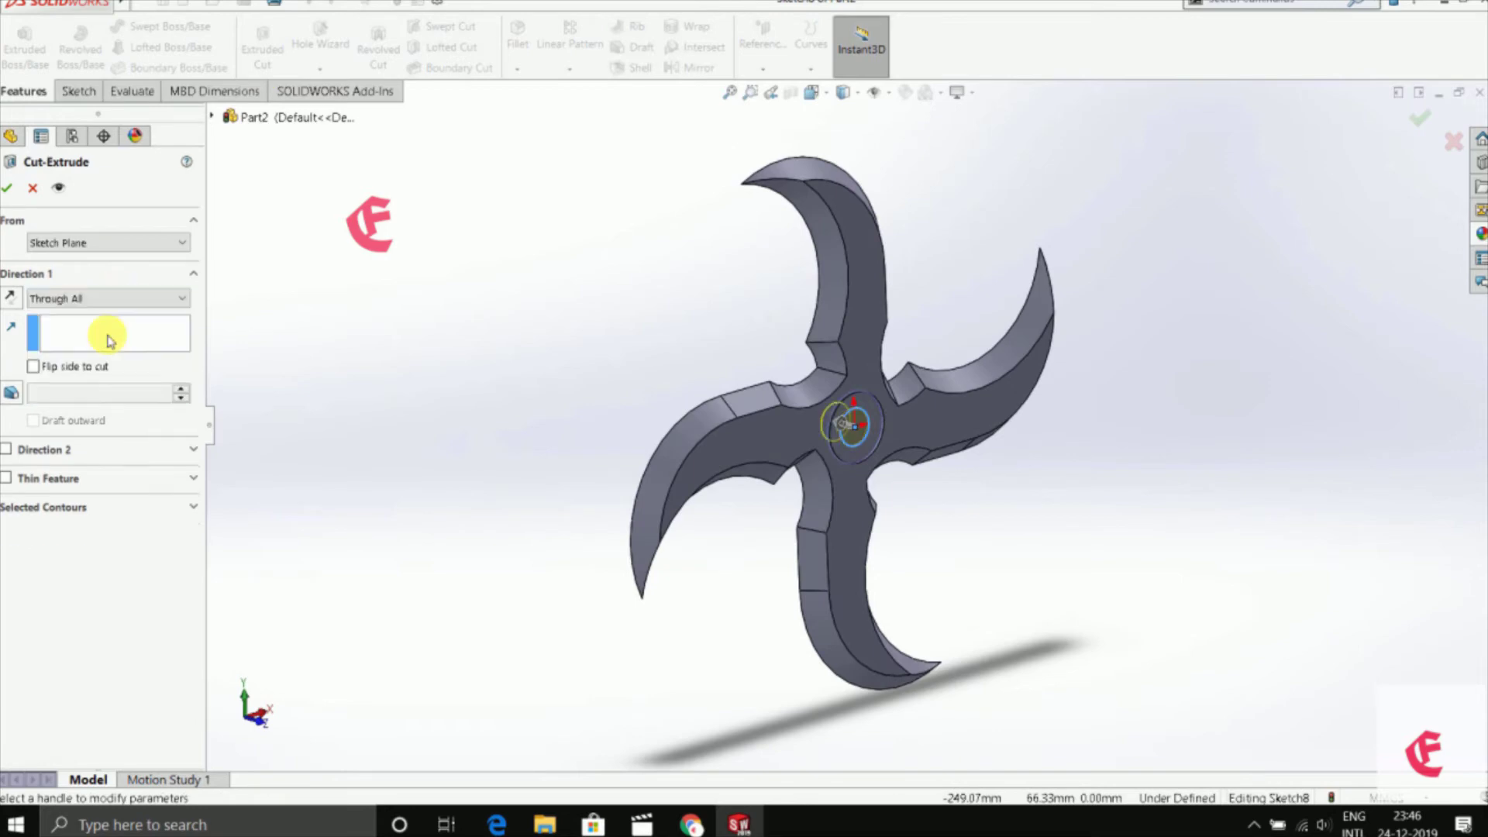
pyautogui.click(7, 188)
pyautogui.moveTo(571, 358); pyautogui.dragTo(484, 335, button='middle')
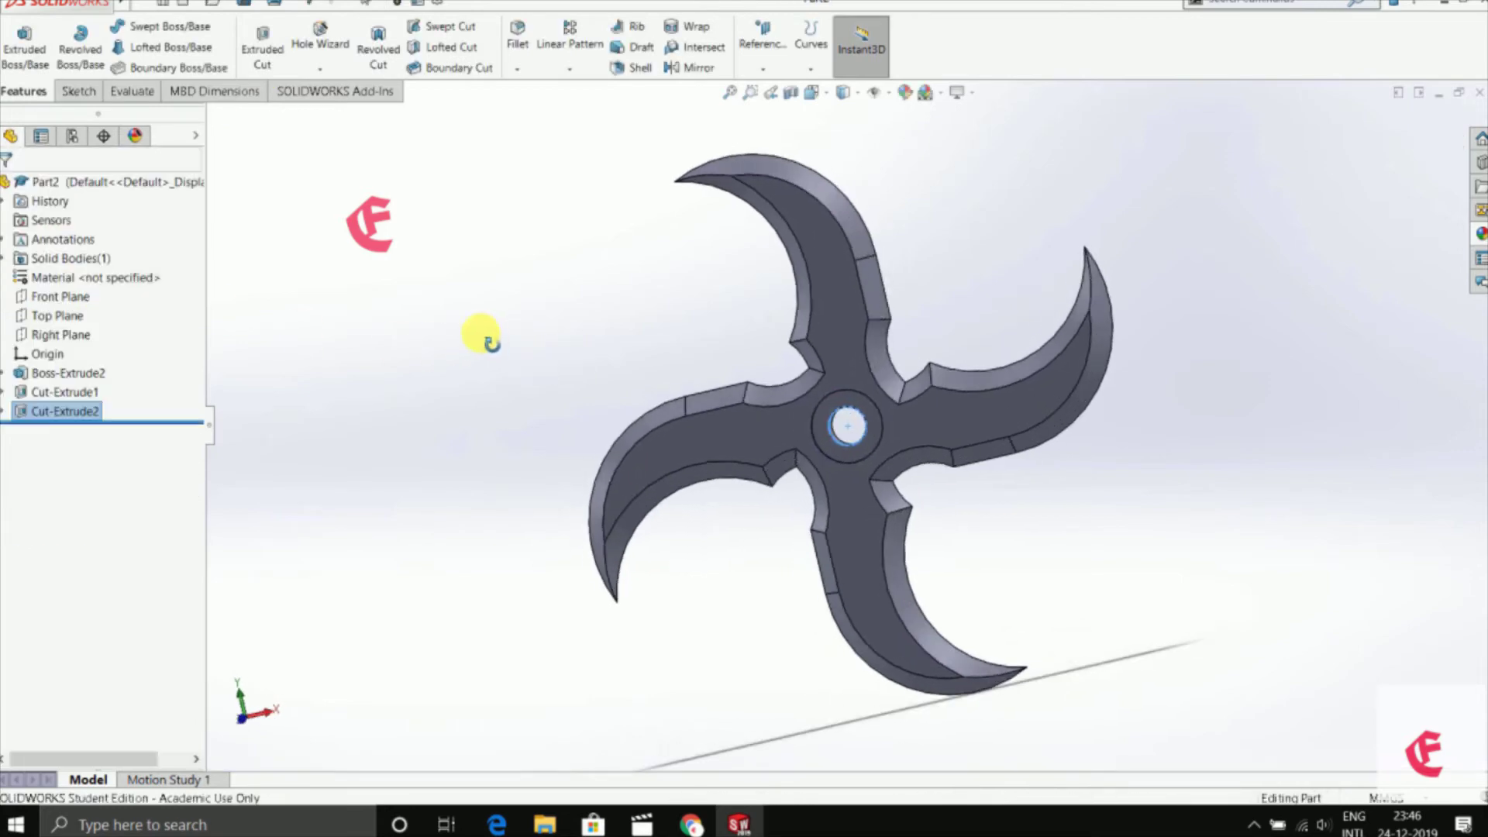
pyautogui.click(484, 315)
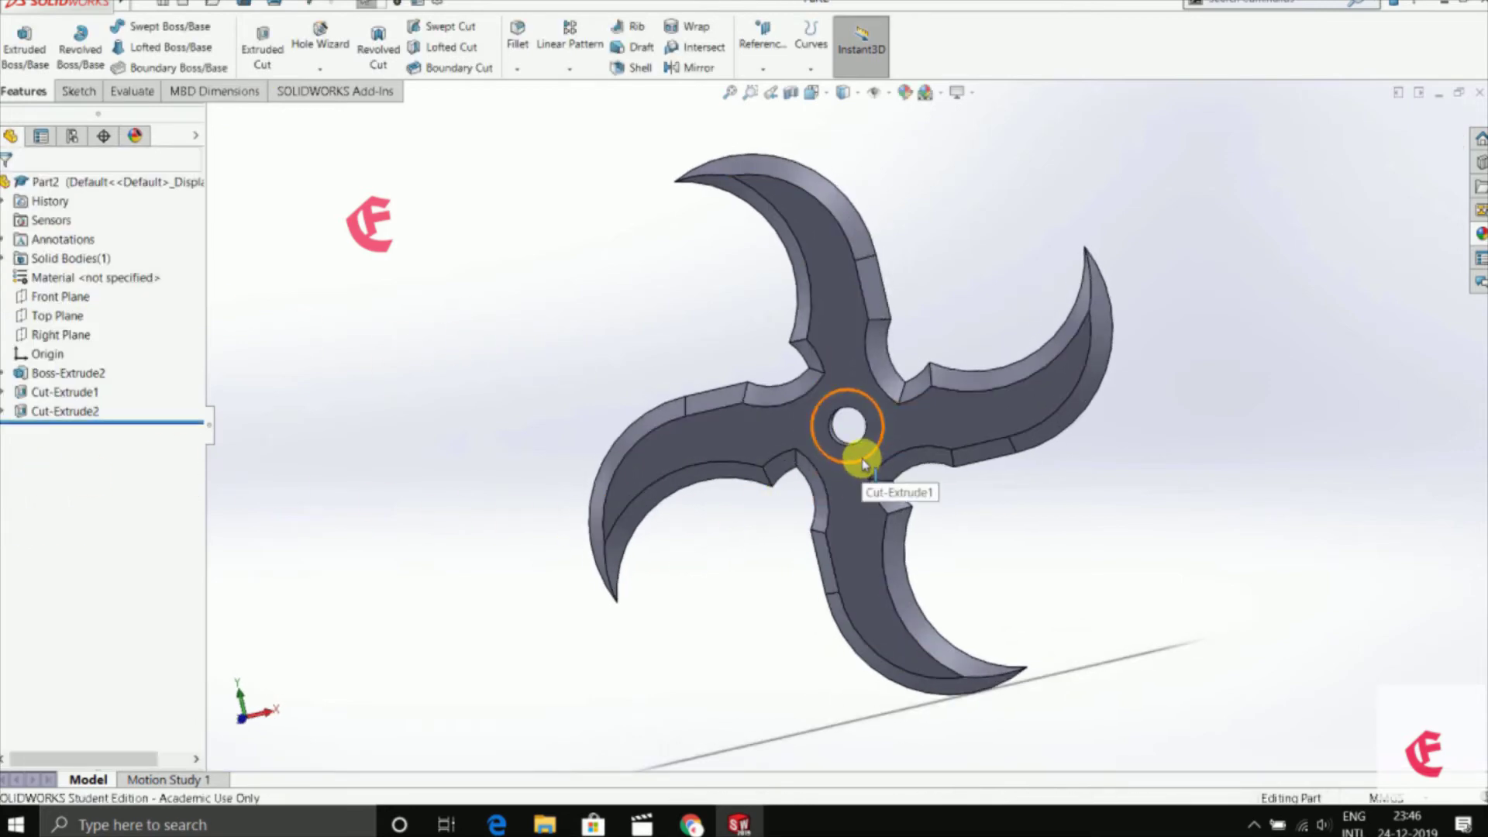
# - Try to fillet the outer circular edge of the hub recess with a 3 mm radius
pyautogui.click(814, 432)
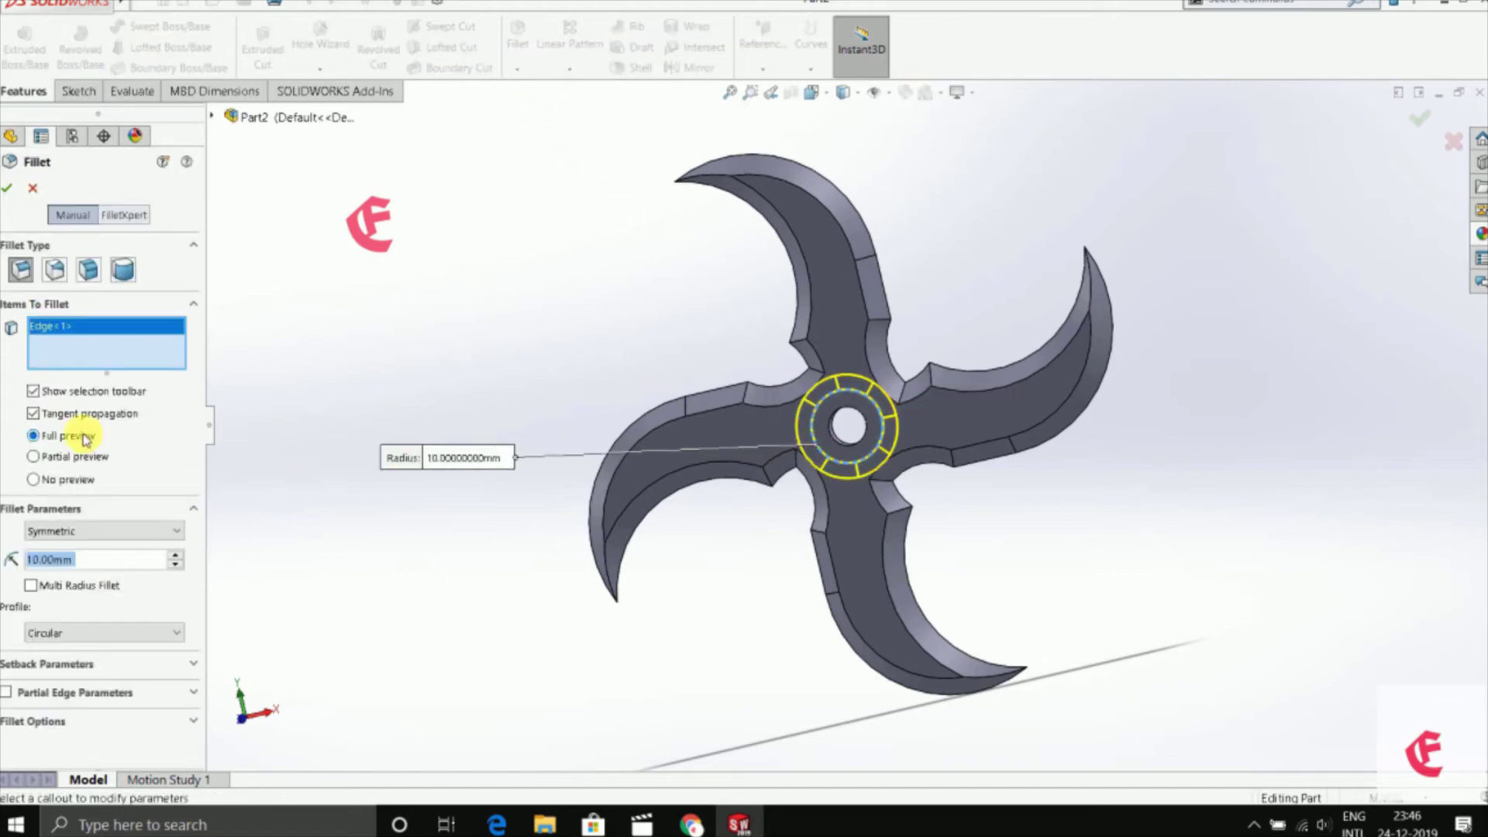
pyautogui.write('3')
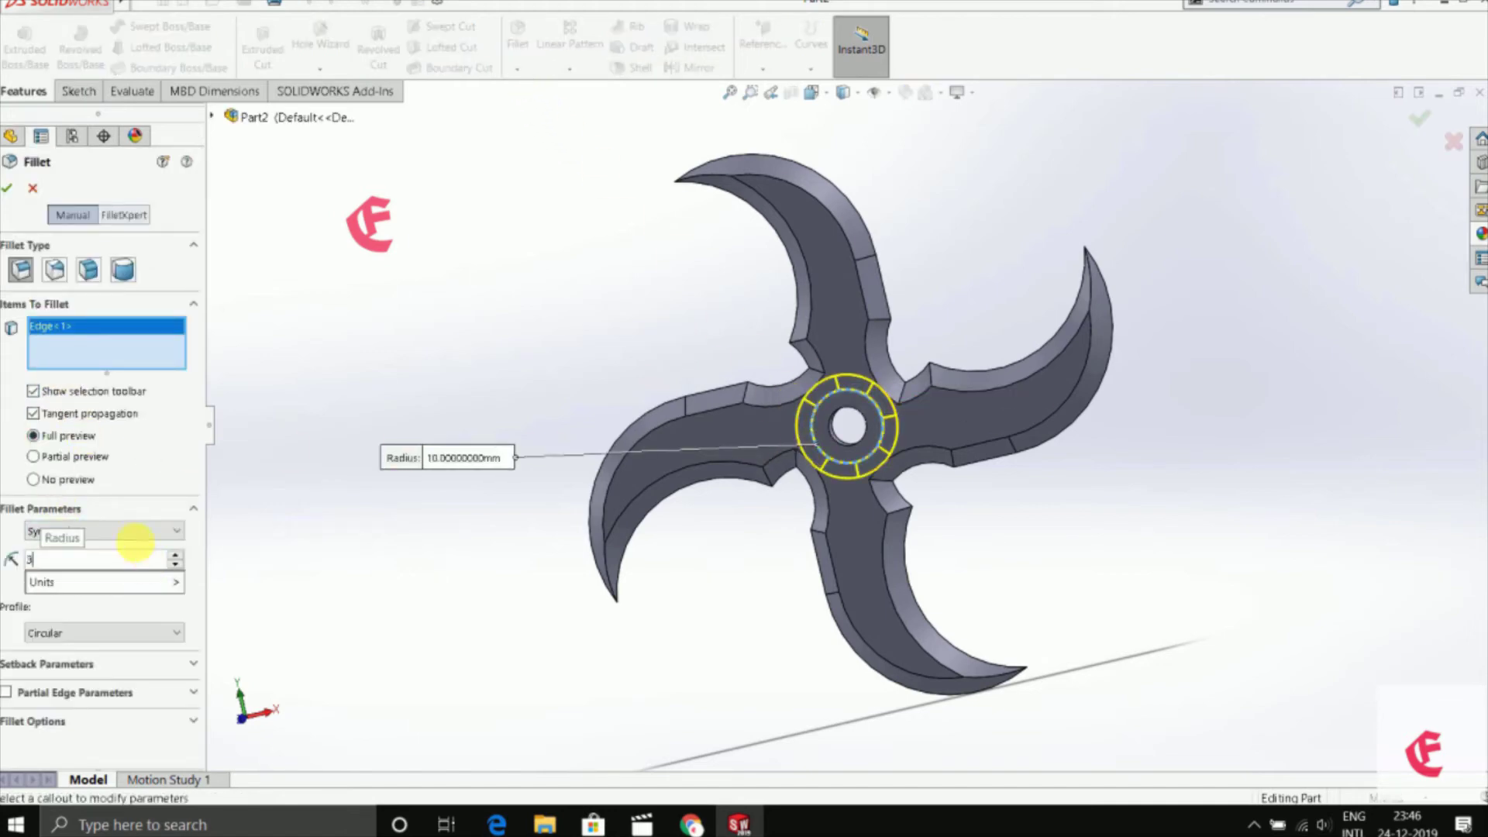
pyautogui.press('Return')
pyautogui.click(7, 192)
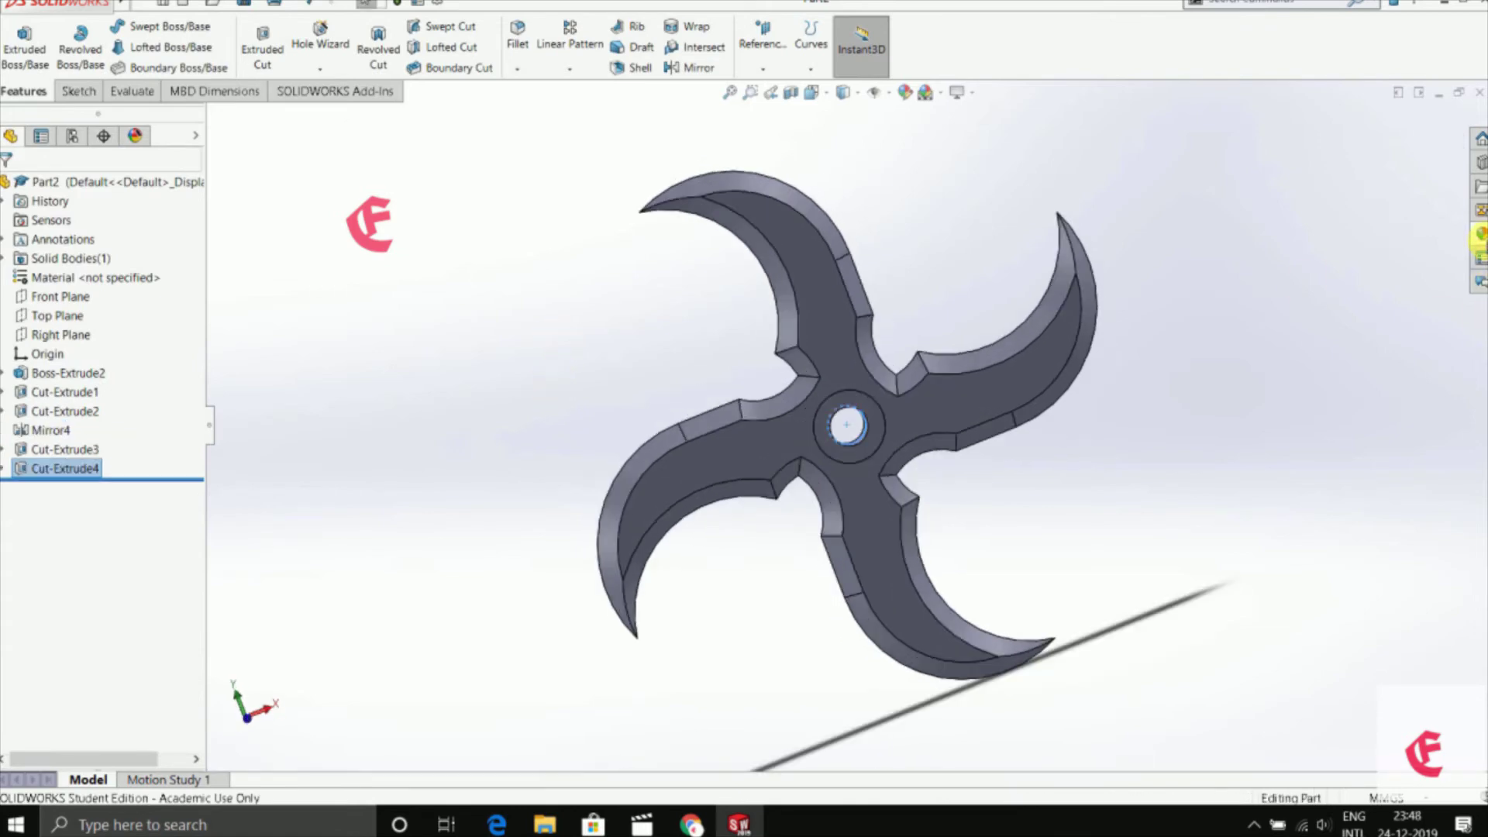
# - Apply the polished bronze metal appearance to the extruded four-blade feature
pyautogui.click(1480, 232)
pyautogui.click(1268, 280)
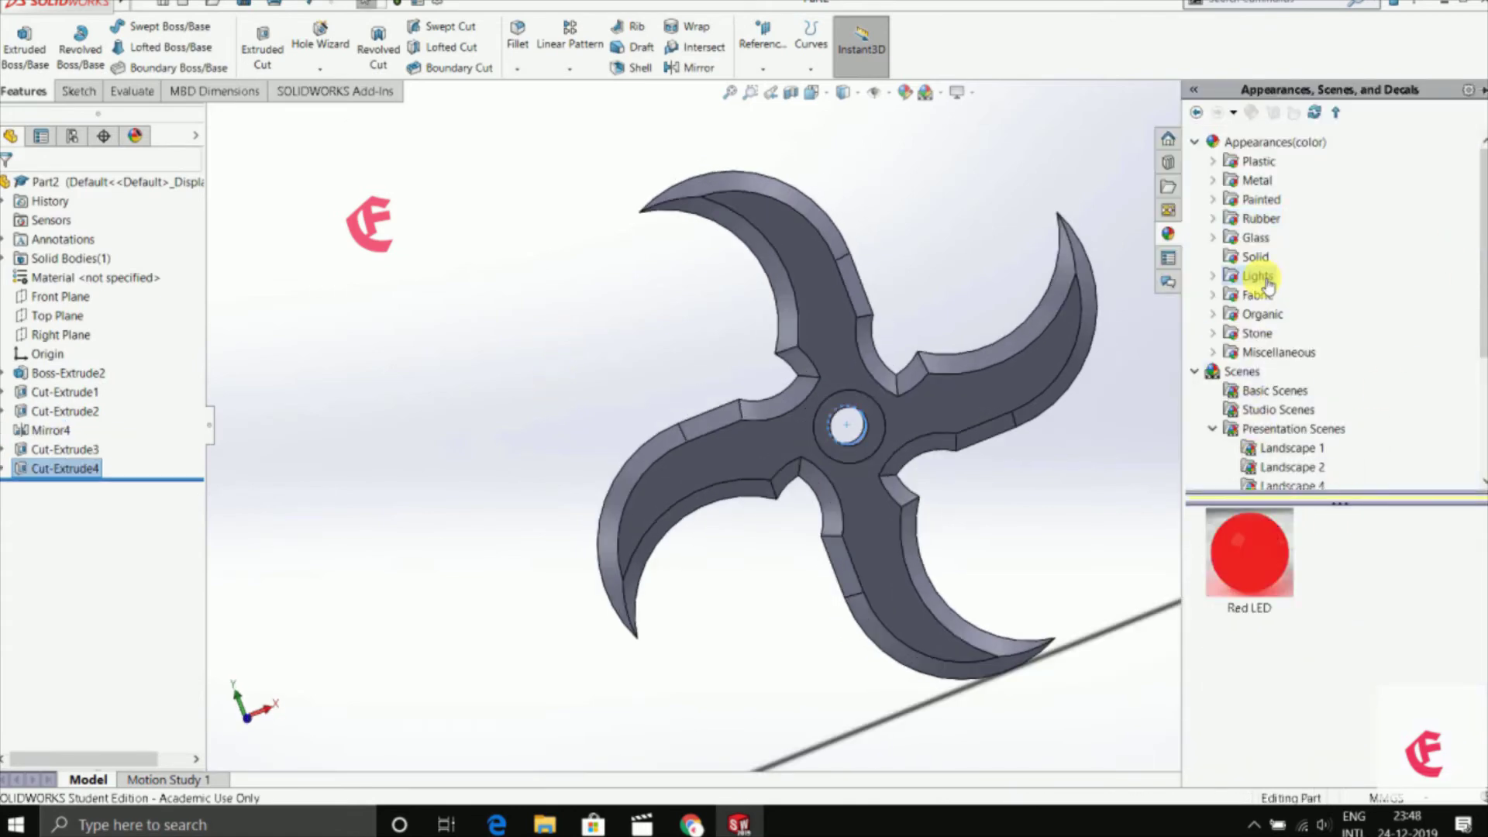
pyautogui.click(1258, 256)
pyautogui.scroll(-1, 1387, 620)
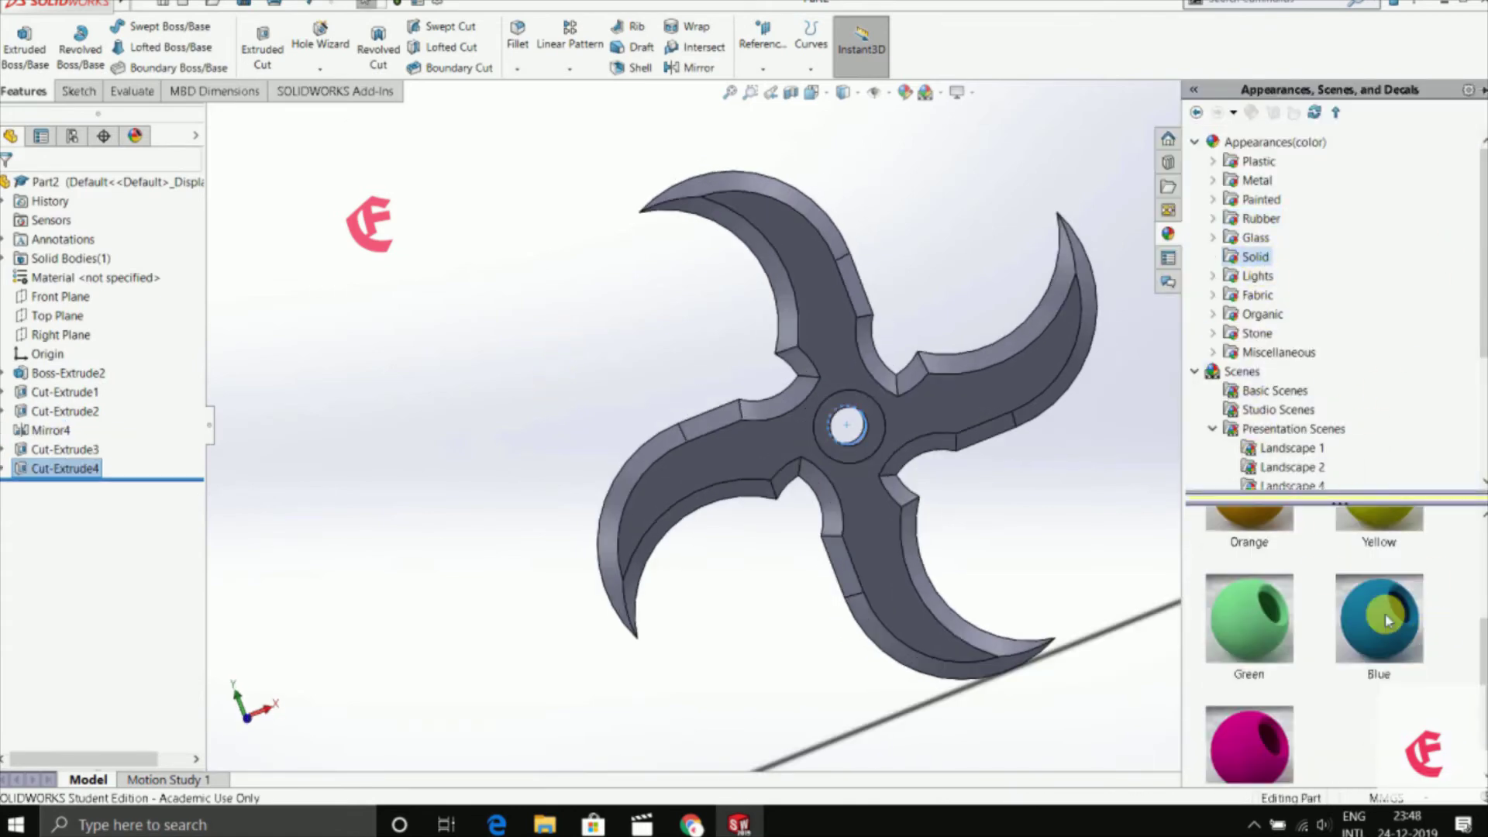
pyautogui.click(1256, 236)
pyautogui.click(1260, 221)
pyautogui.click(1261, 201)
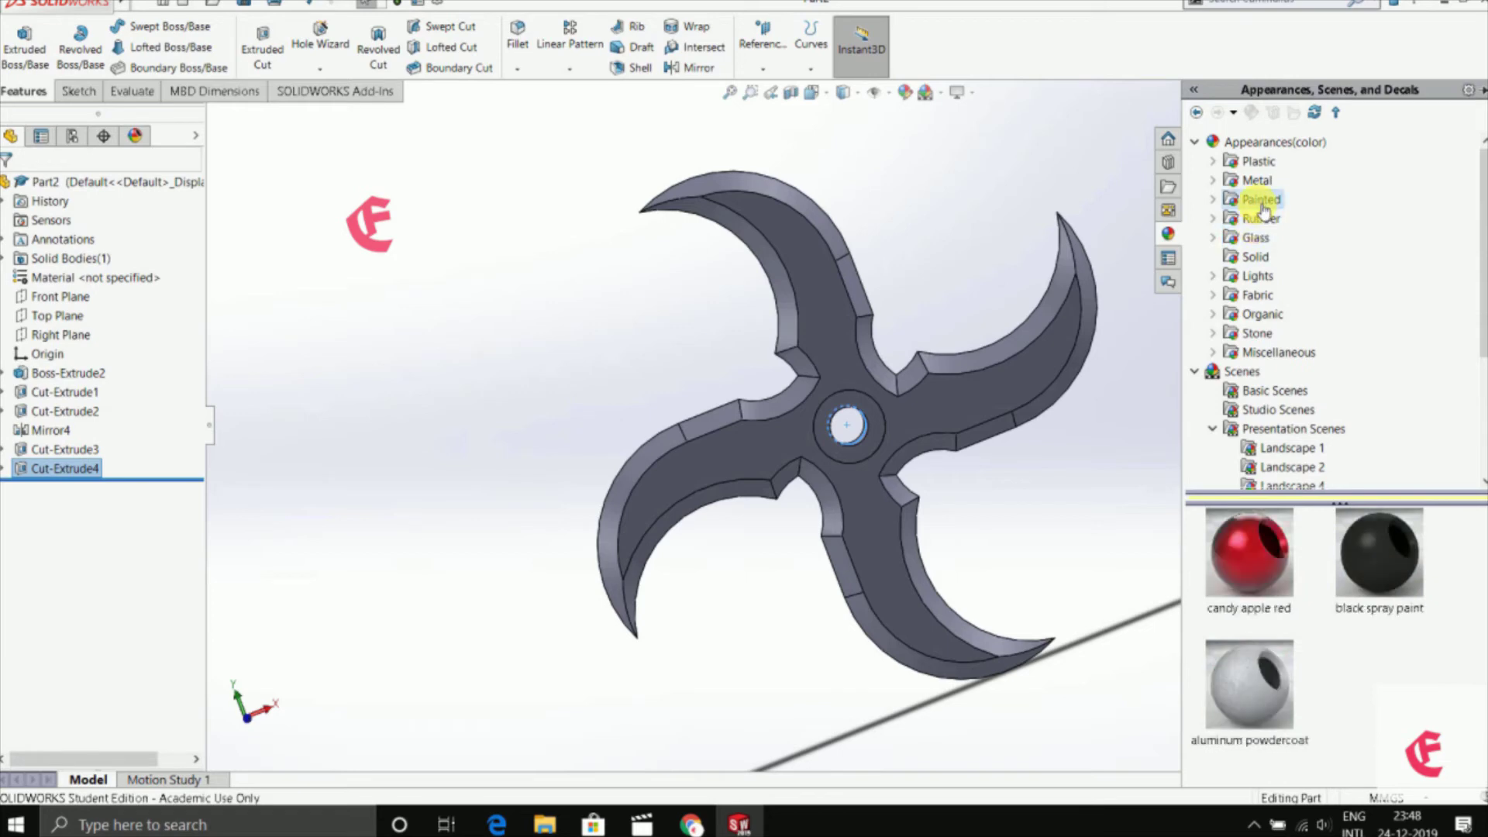
pyautogui.click(1256, 182)
pyautogui.moveTo(1380, 682); pyautogui.dragTo(978, 453)
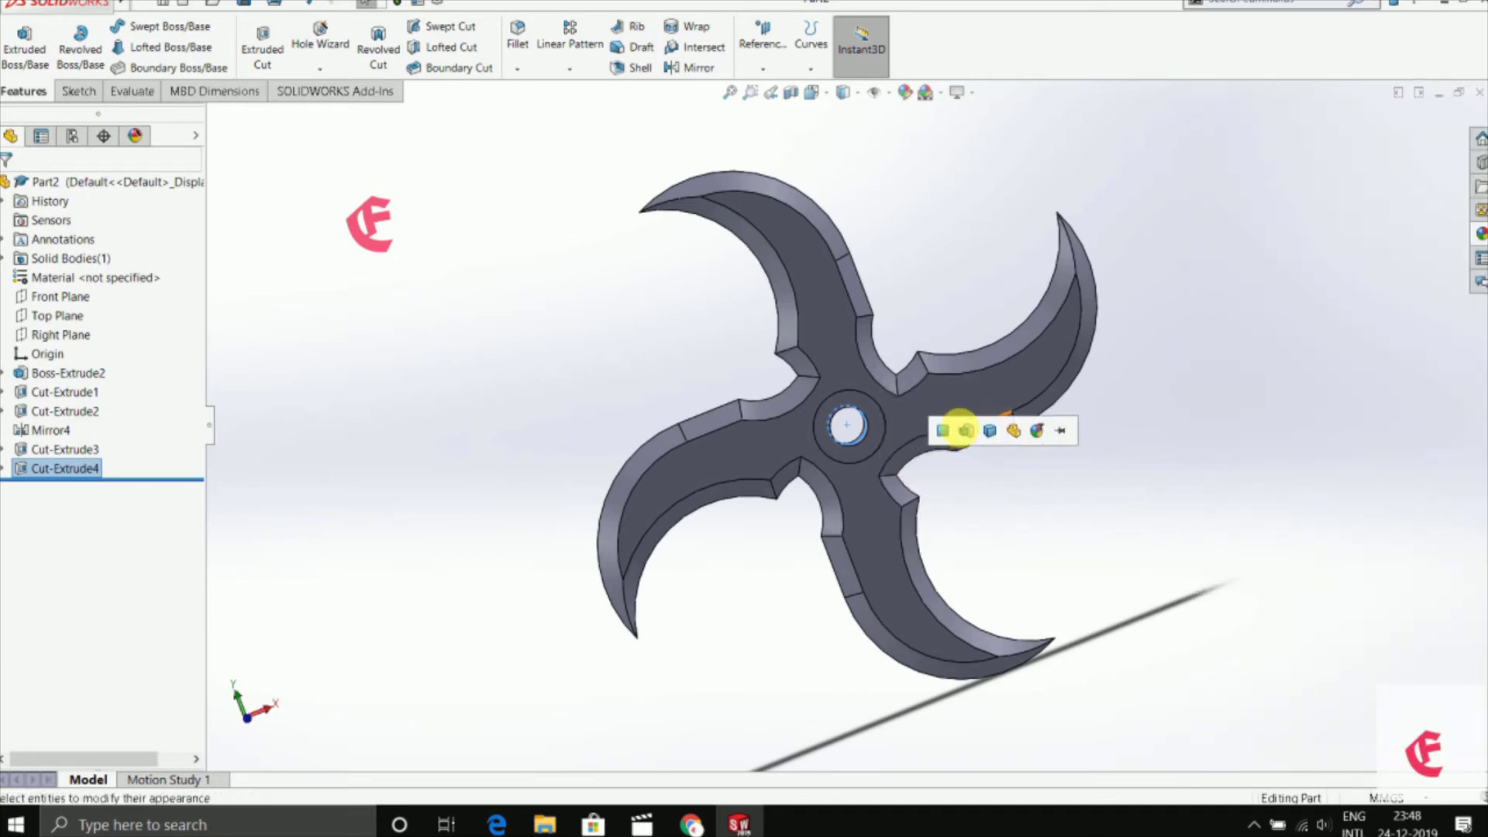
pyautogui.click(966, 431)
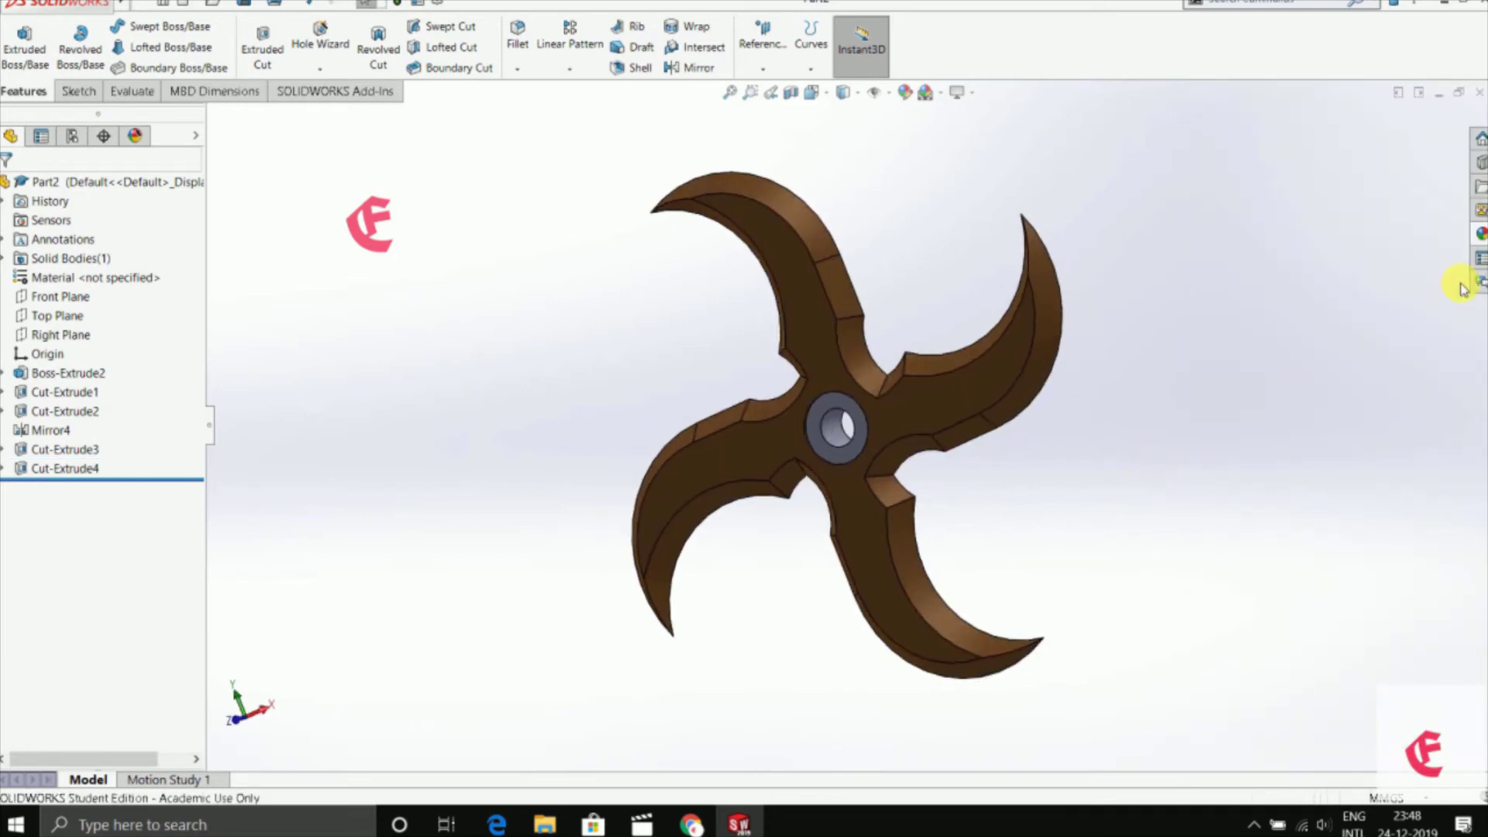
# - Apply the polished gold metal appearance to the central hole's cut feature
pyautogui.click(1481, 232)
pyautogui.click(1256, 177)
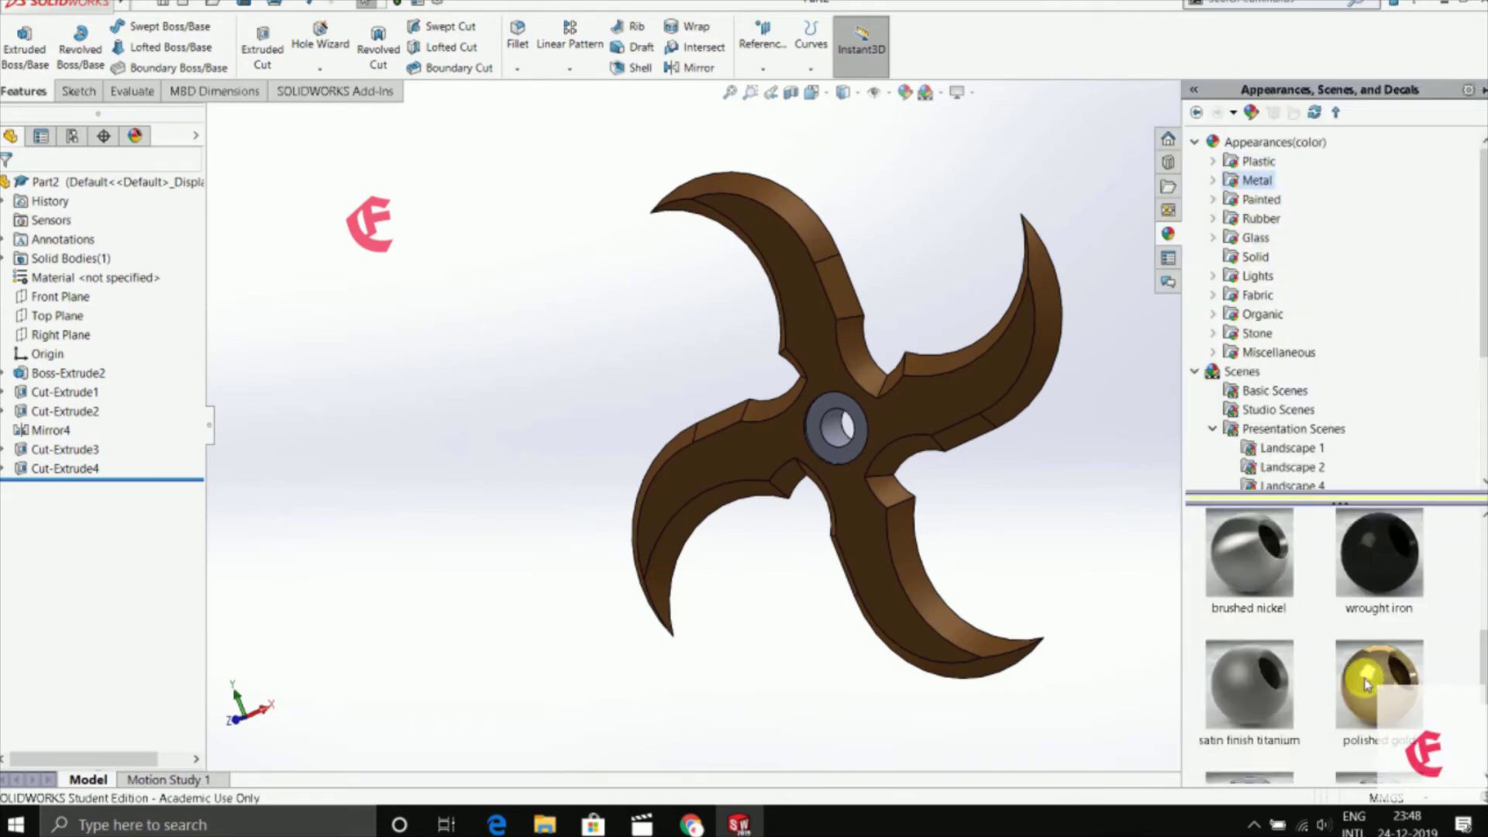
pyautogui.moveTo(1365, 677); pyautogui.dragTo(855, 459)
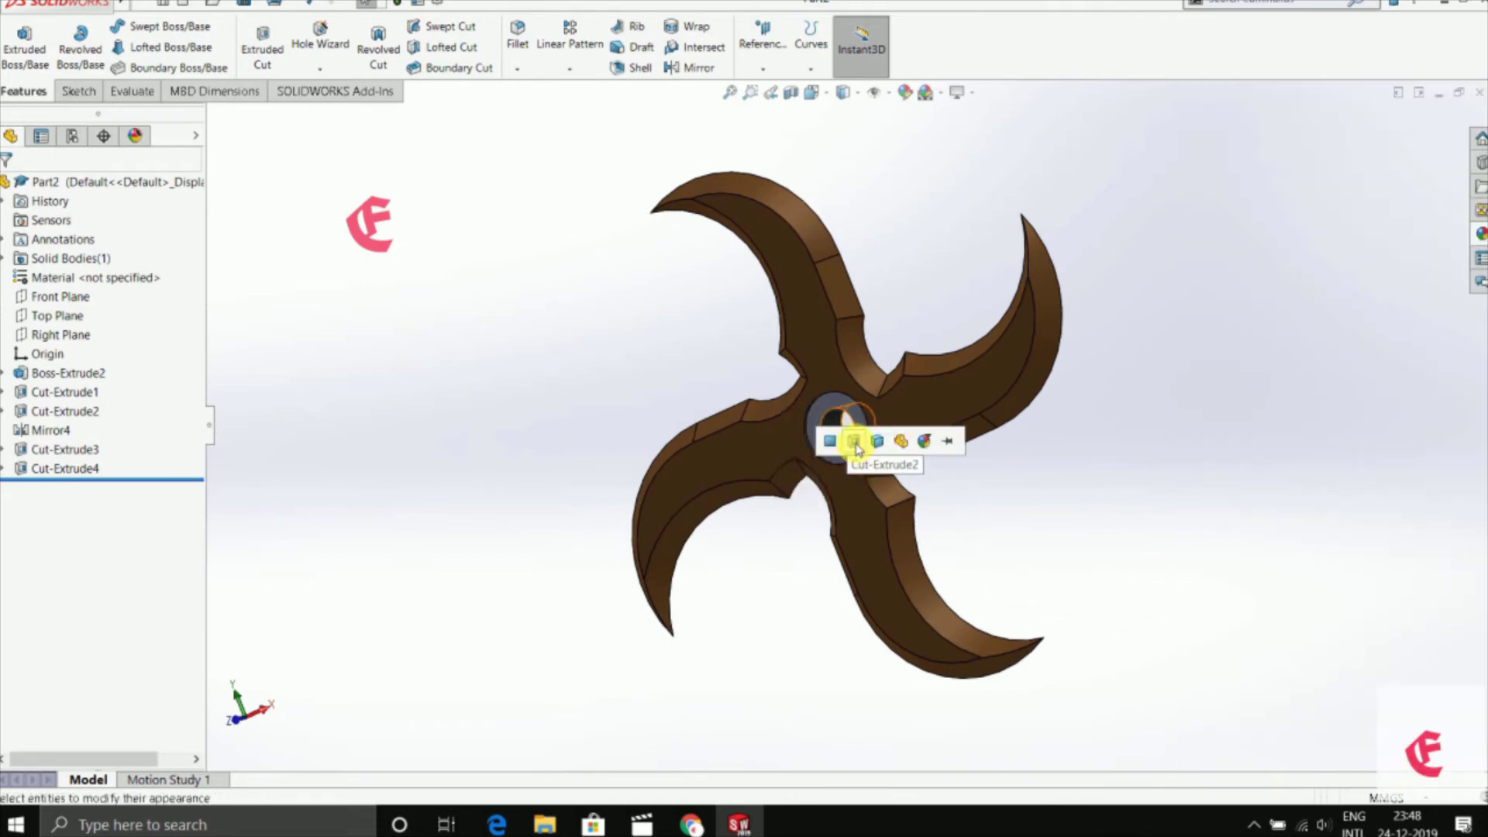
pyautogui.click(855, 441)
# - Apply the polished gold metal appearance to the recessed ring around the central hole
pyautogui.click(1480, 233)
pyautogui.scroll(-3, 1330, 672)
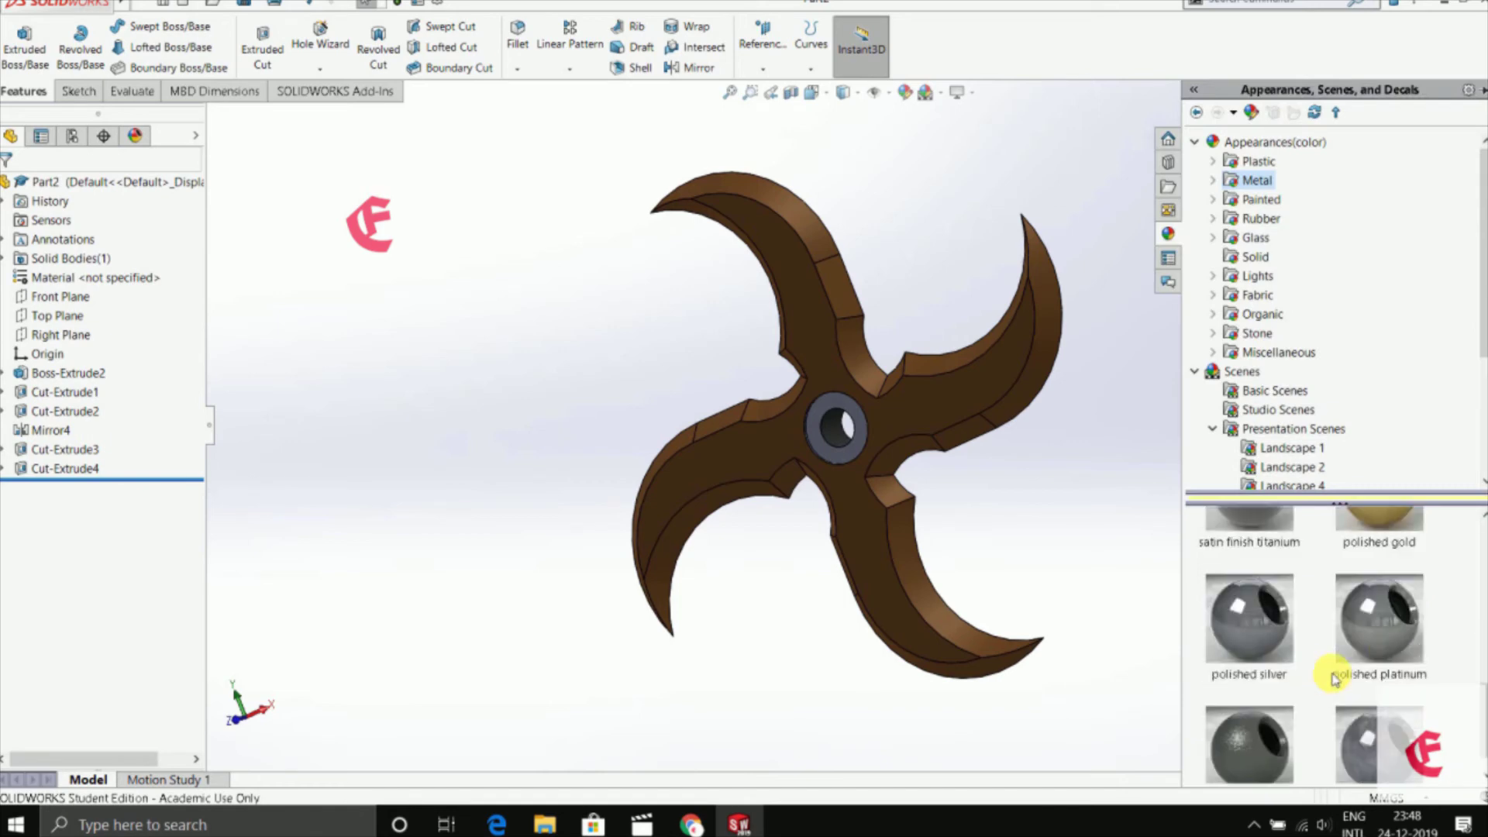
pyautogui.scroll(3, 1371, 690)
pyautogui.moveTo(1383, 702); pyautogui.dragTo(853, 452)
pyautogui.click(853, 452)
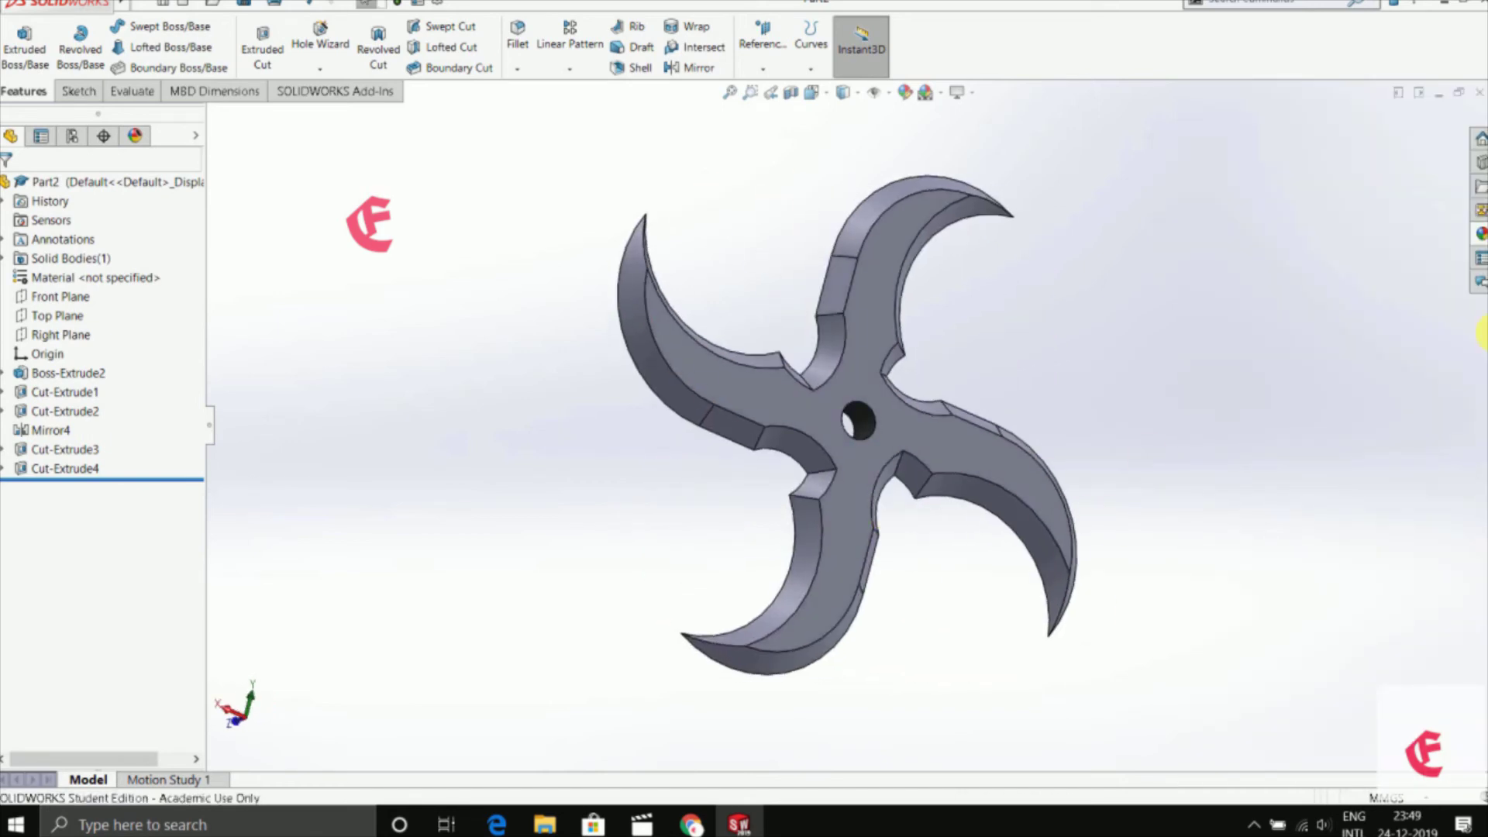
# - Apply the polished bronze metal appearance to only the flat blade face on the mirrored back side
pyautogui.click(1481, 233)
pyautogui.scroll(-2, 1419, 591)
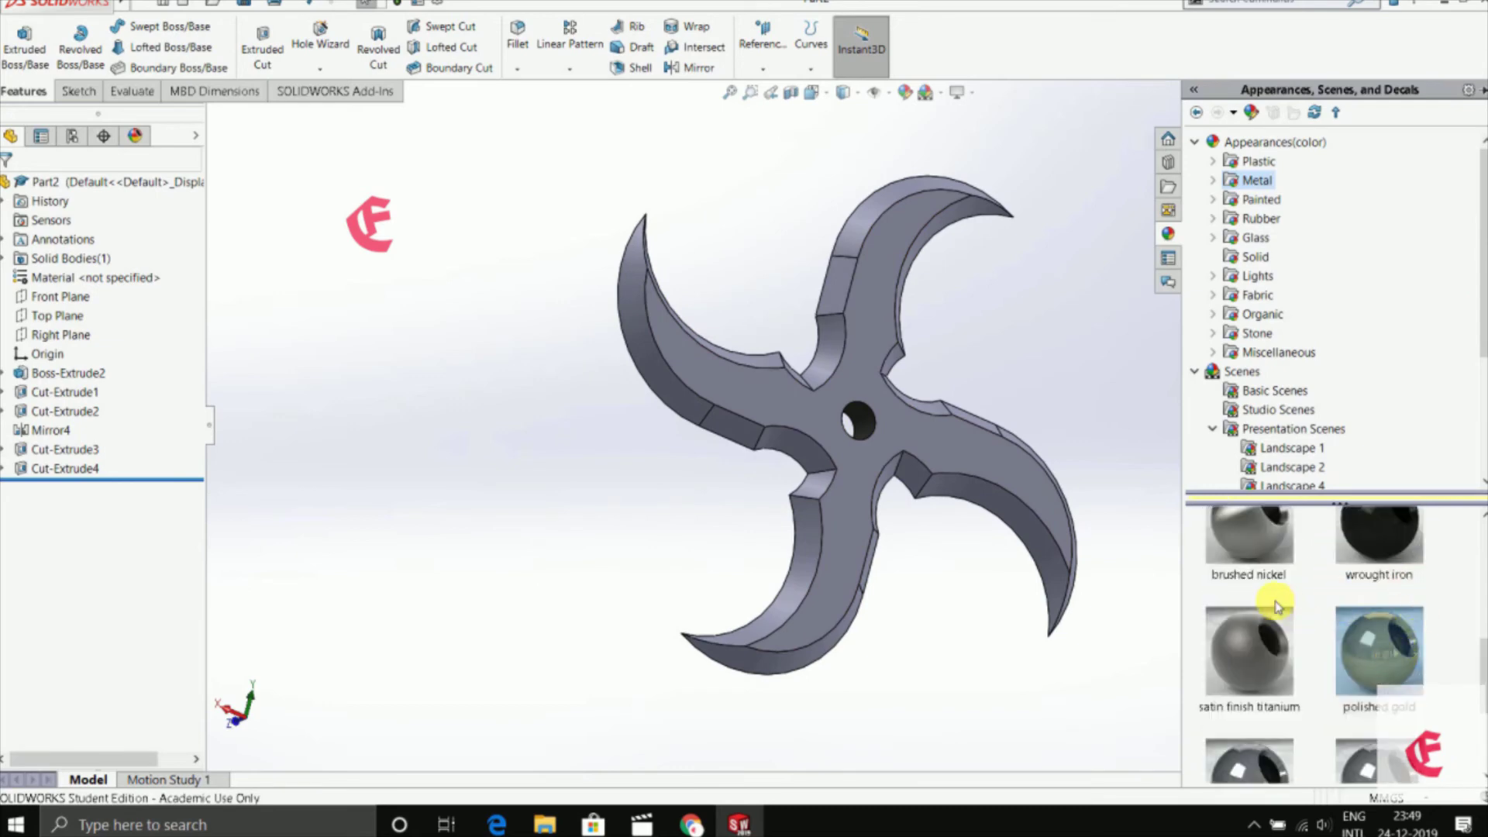
pyautogui.scroll(3, 1328, 678)
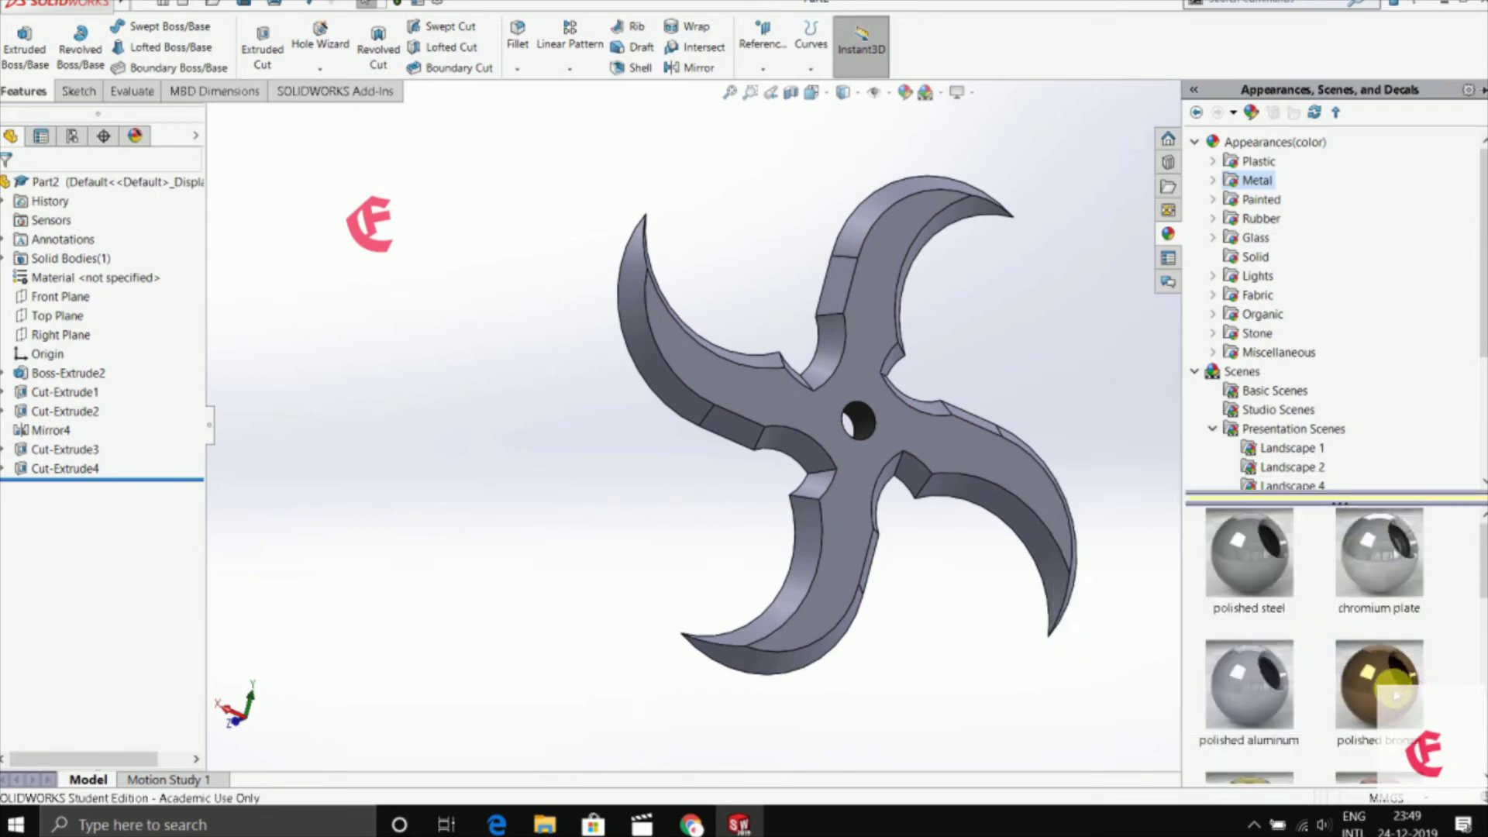
pyautogui.moveTo(1395, 695); pyautogui.dragTo(979, 435)
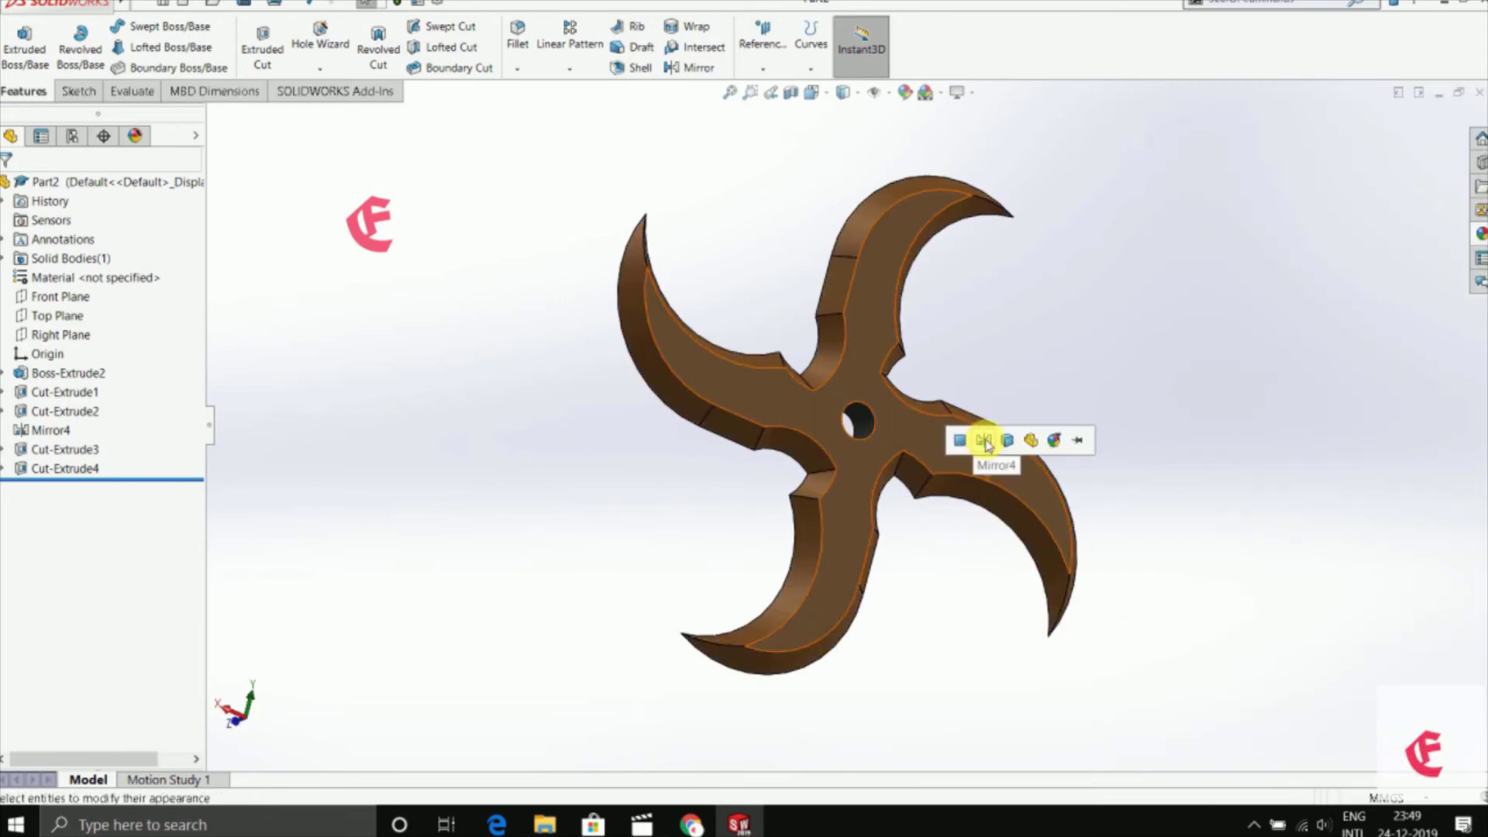
pyautogui.click(959, 441)
# - Apply a painted appearance from the library to the beveled blade faces on the mirrored back side
pyautogui.click(1480, 235)
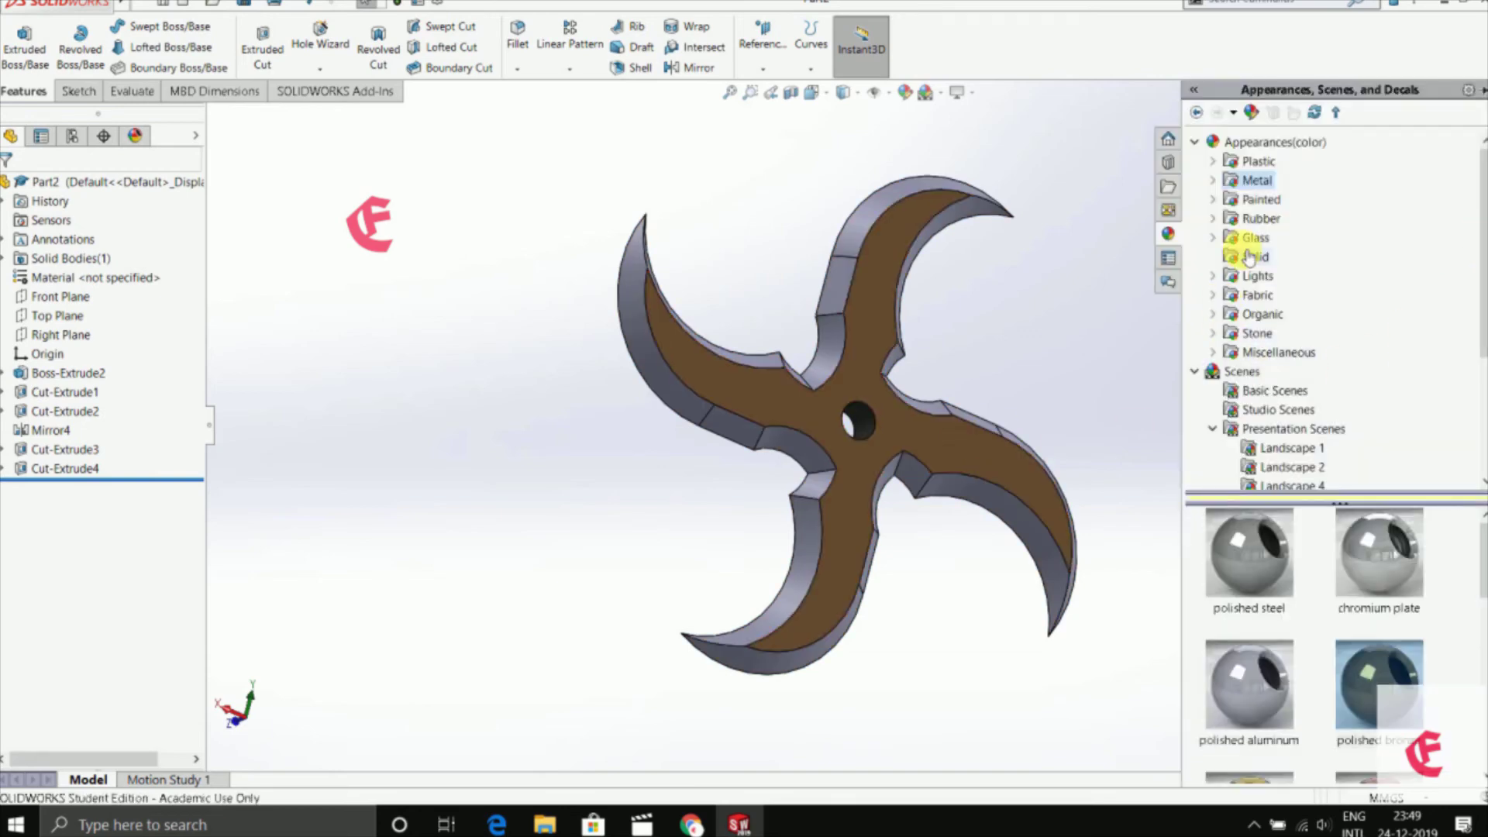
pyautogui.click(1262, 201)
pyautogui.moveTo(1390, 585)
pyautogui.mouseDown()
pyautogui.moveTo(1057, 548)
pyautogui.moveTo(917, 478)
pyautogui.mouseUp()
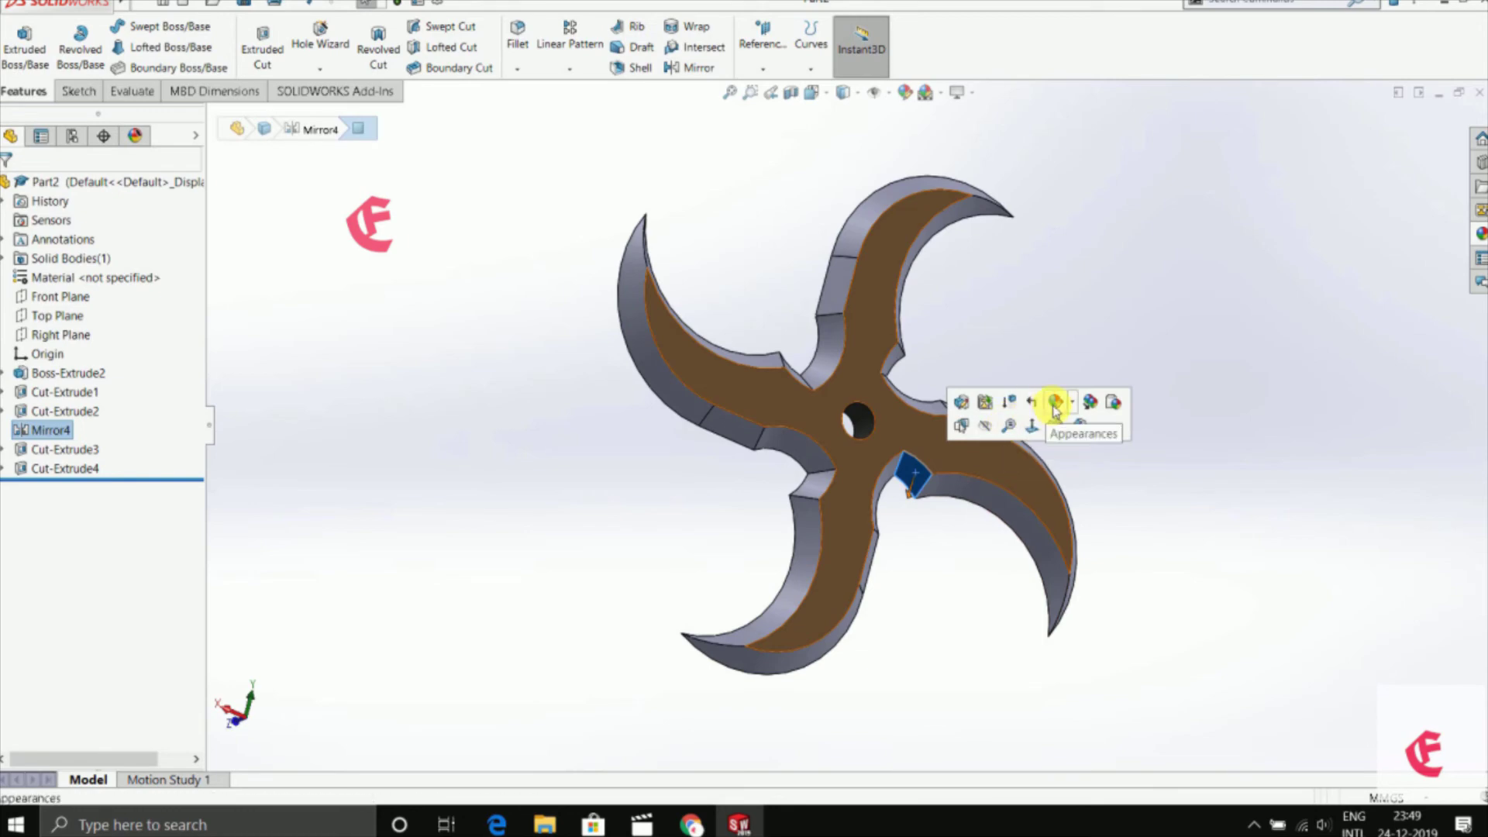
pyautogui.click(1055, 402)
pyautogui.click(1249, 398)
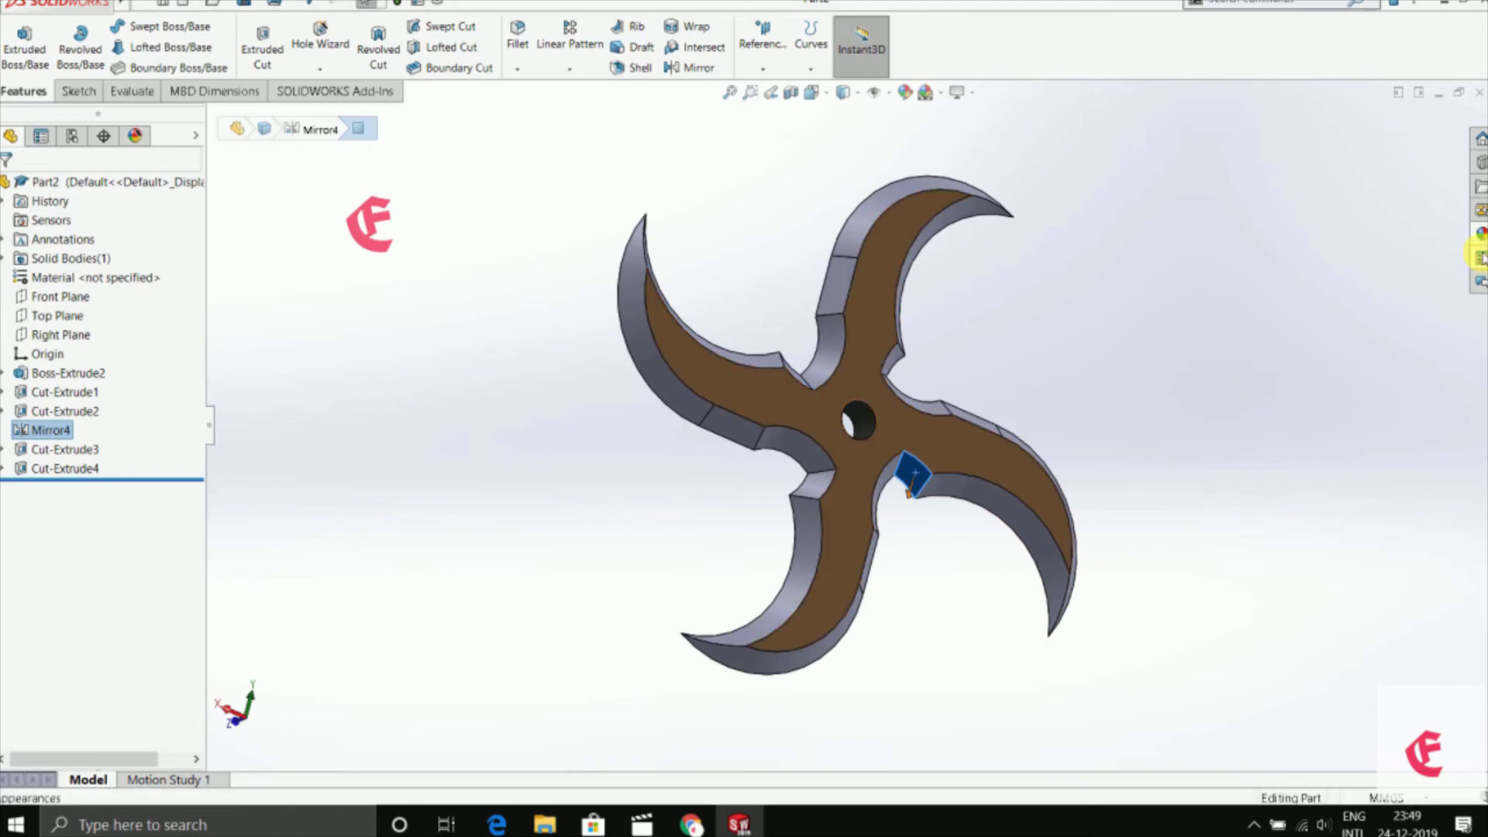
pyautogui.click(1480, 235)
pyautogui.moveTo(1389, 547); pyautogui.dragTo(1026, 517)
pyautogui.moveTo(1046, 512)
pyautogui.mouseDown(button='middle')
pyautogui.moveTo(1256, 492)
pyautogui.moveTo(1156, 491)
pyautogui.moveTo(1263, 525)
pyautogui.moveTo(876, 558)
pyautogui.moveTo(883, 523)
pyautogui.mouseUp(button='middle')
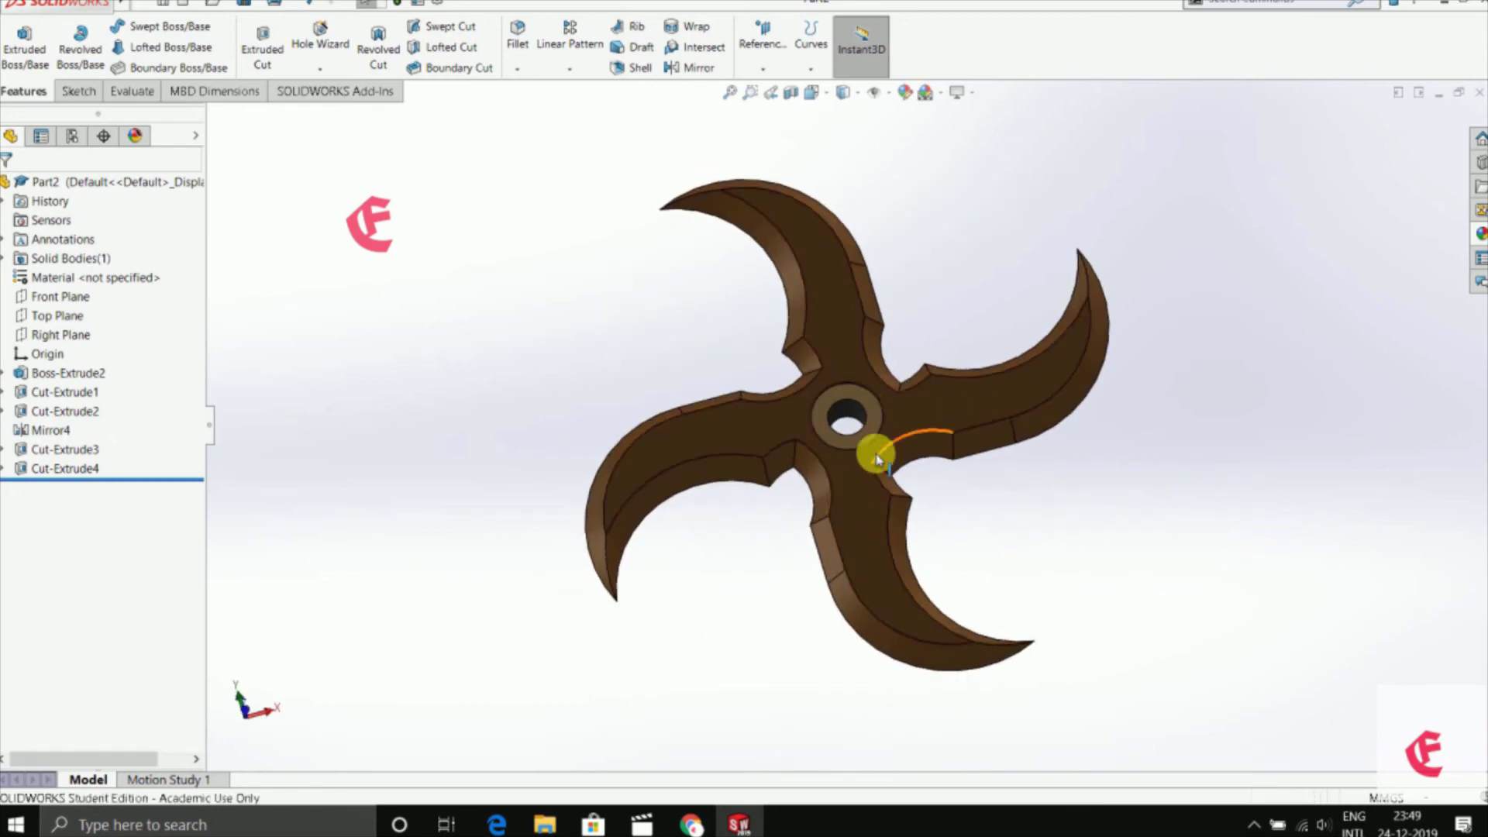
# - Sketch text beginning with "e mas" on the front face of one blade beside the hub and extrude it 11 mm as a merged boss
pyautogui.click(89, 88)
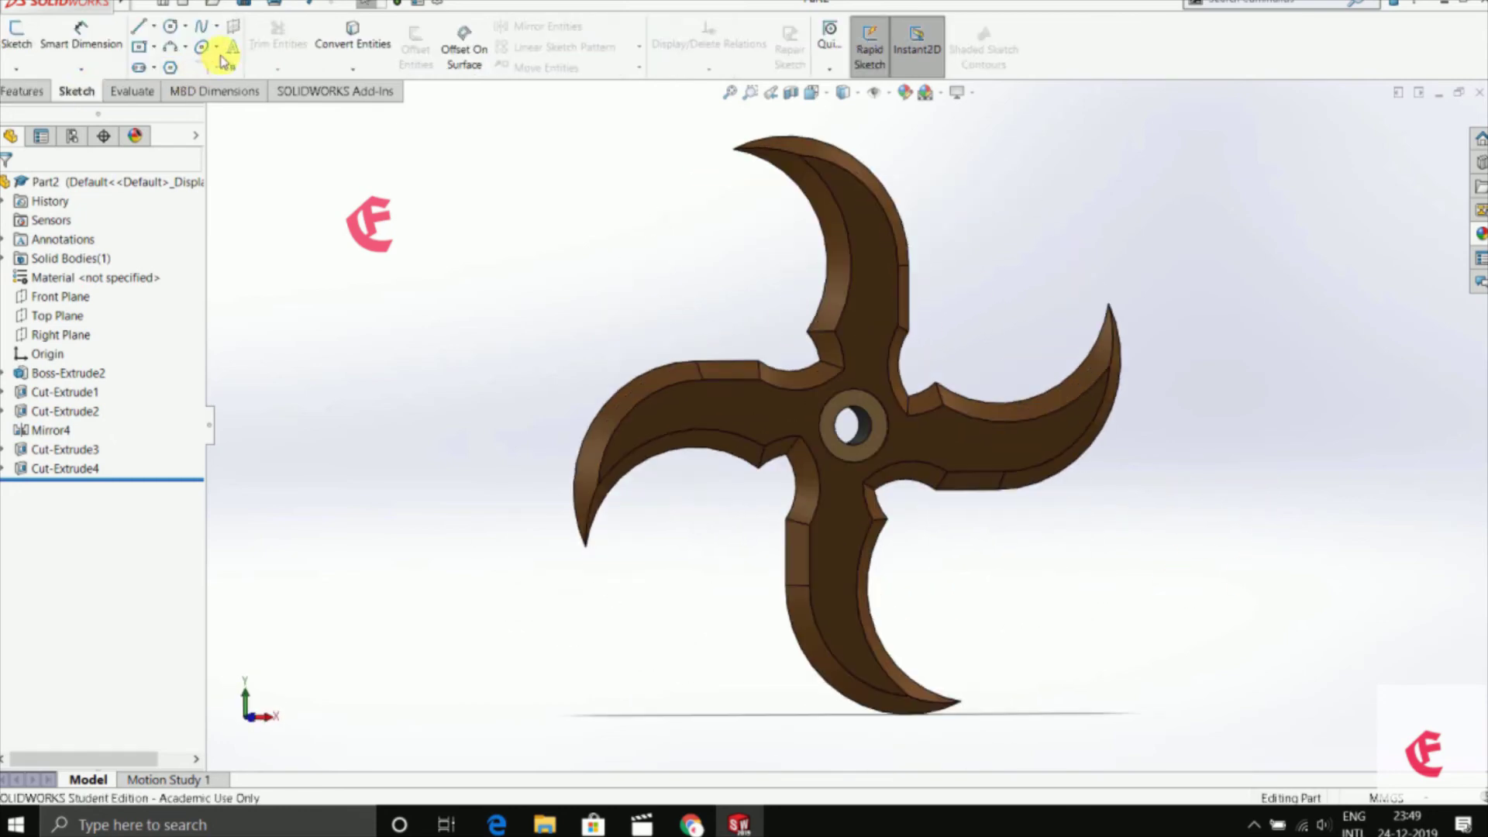
pyautogui.click(230, 48)
pyautogui.click(936, 454)
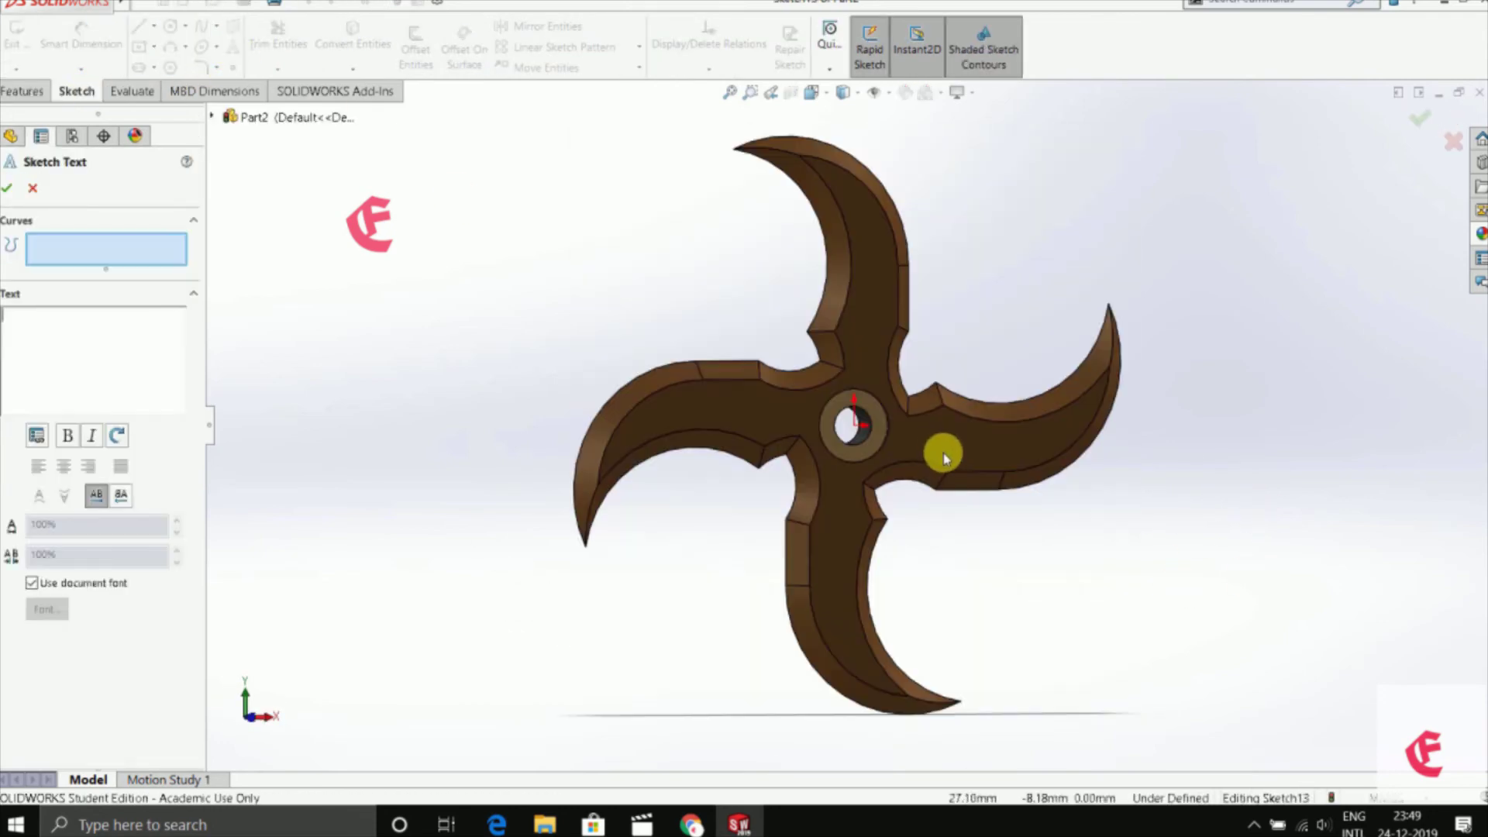
pyautogui.click(80, 345)
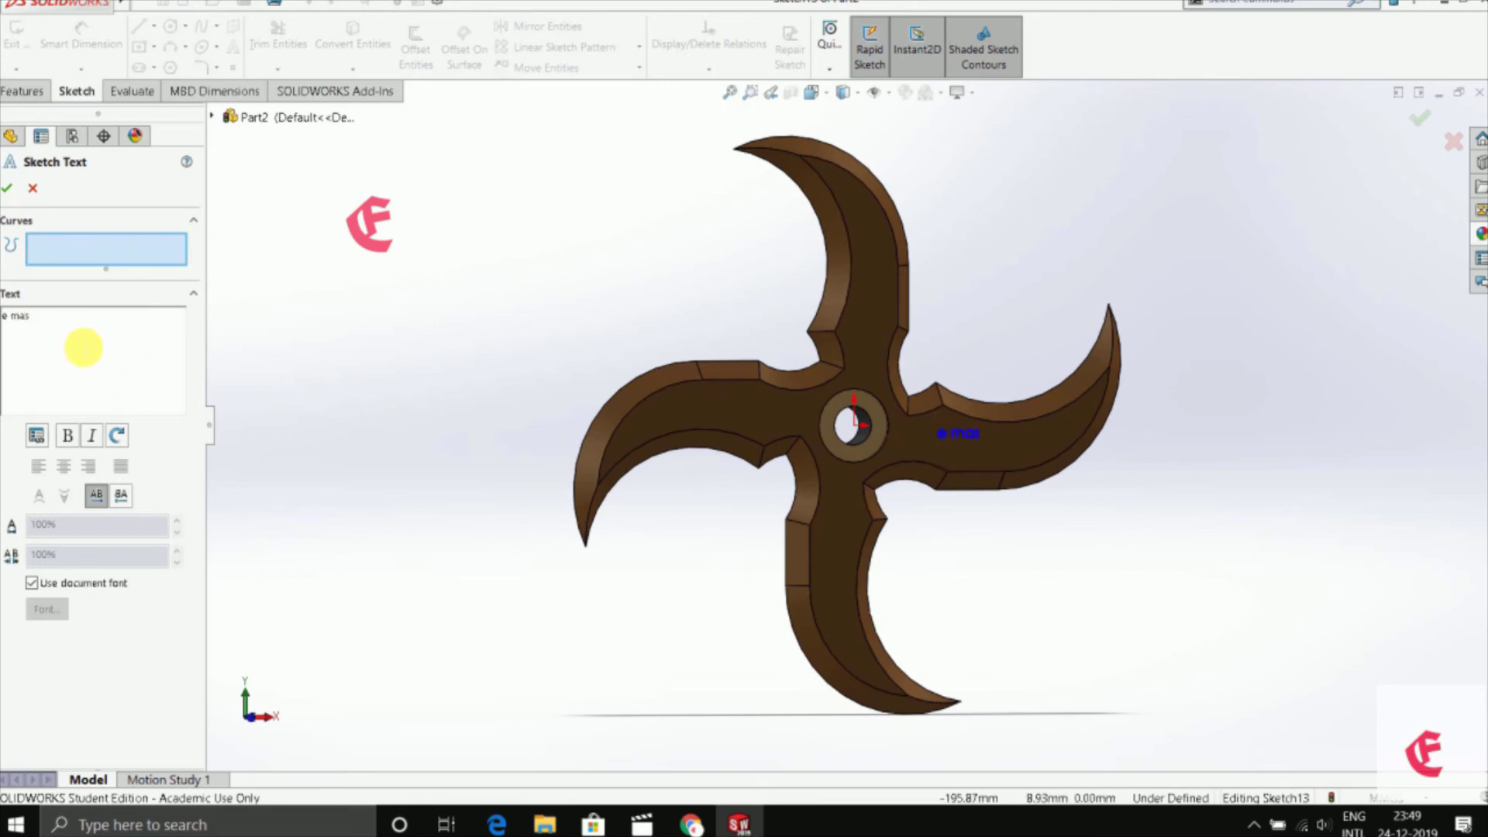
pyautogui.click(10, 190)
pyautogui.click(20, 90)
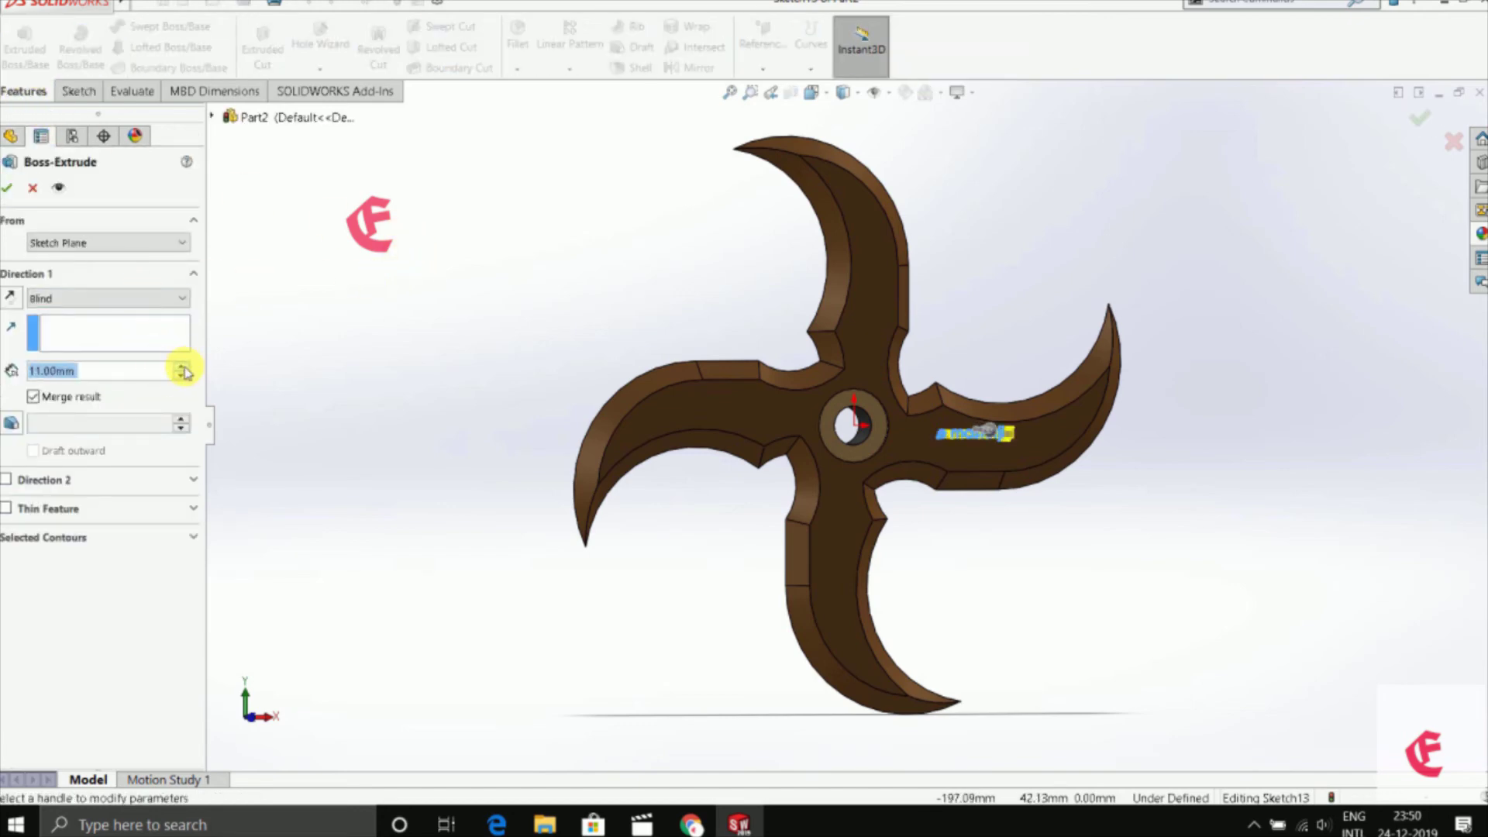
pyautogui.press('Return')
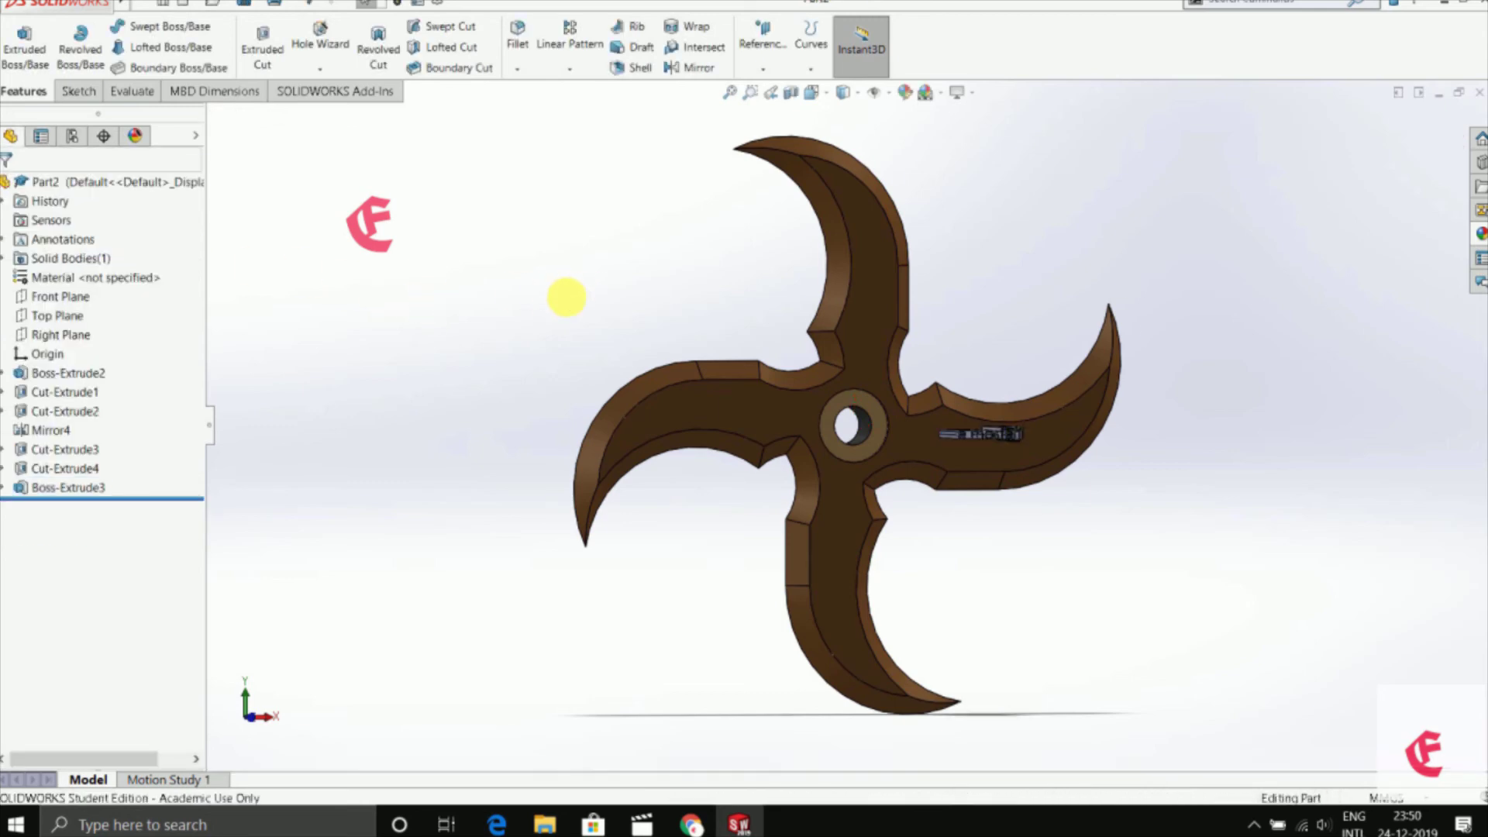
# - Colour the extruded text by applying the candy apple red painted appearance to the whole solid body
pyautogui.click(1481, 232)
pyautogui.moveTo(1249, 553); pyautogui.dragTo(1000, 432)
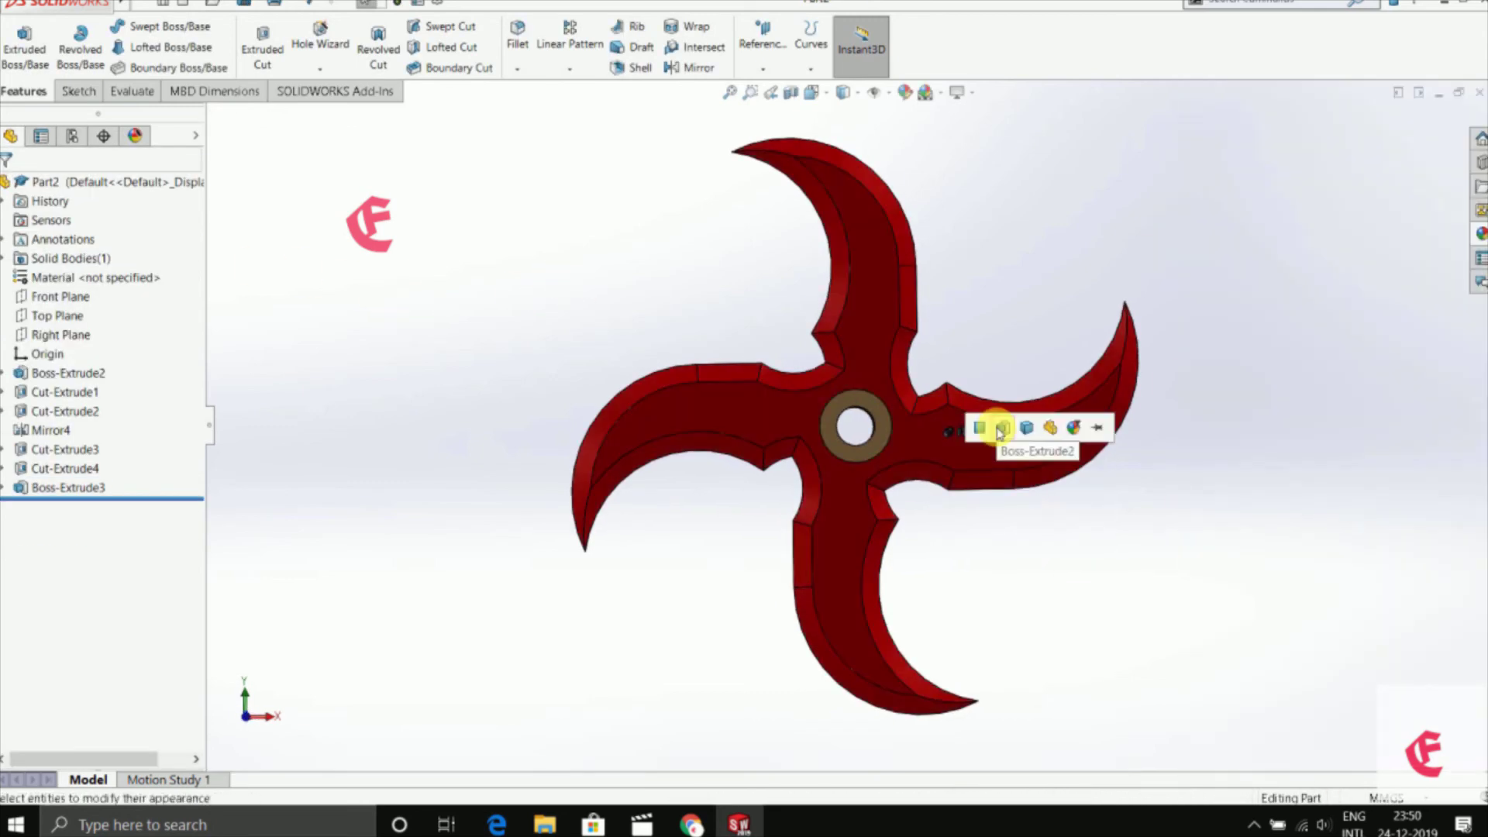
pyautogui.click(1027, 428)
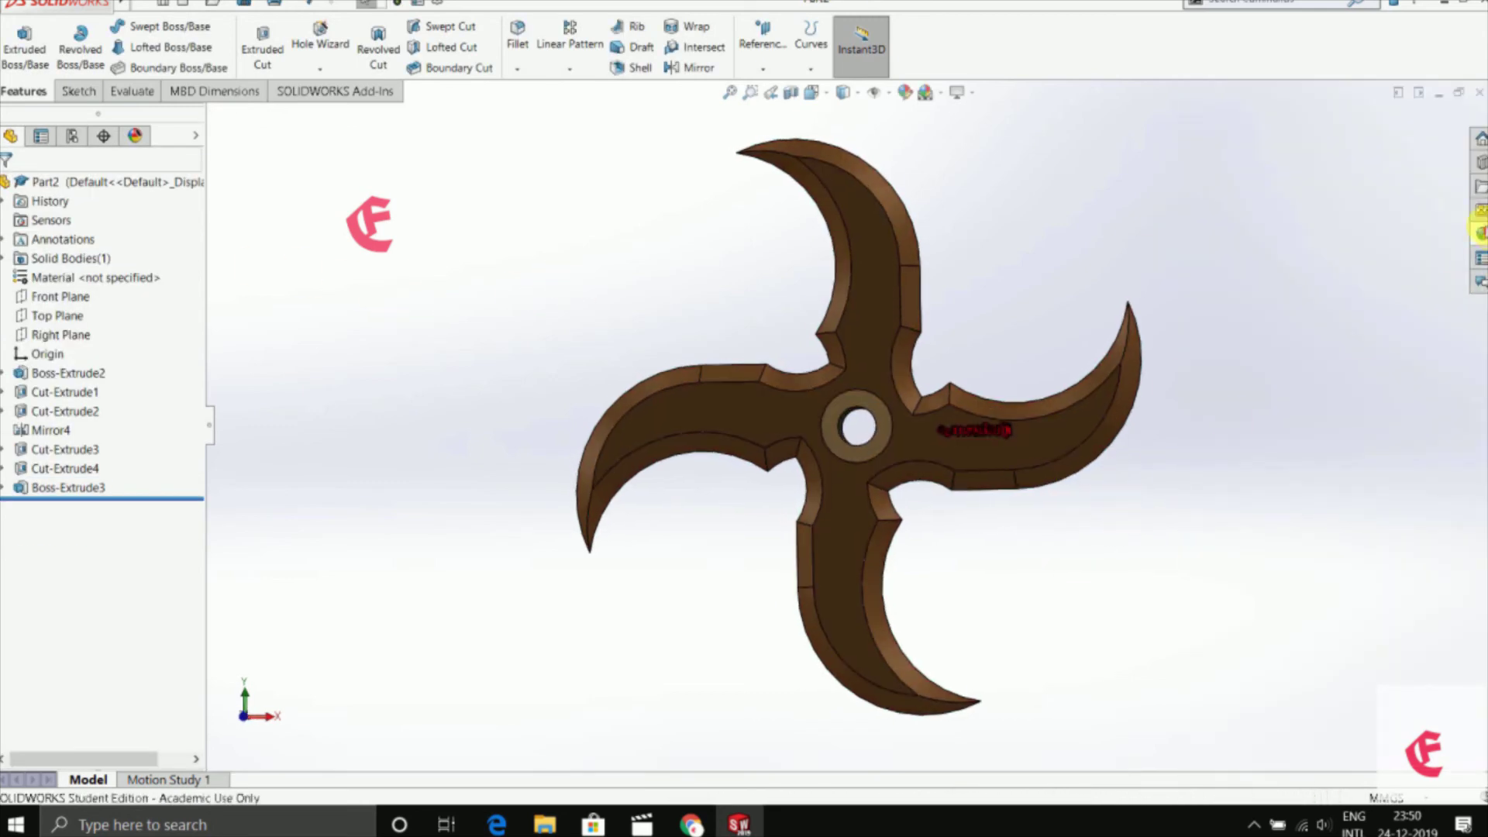
# - Try to apply a plastic appearance from the library to the whole part, starting from the extruded text's area
pyautogui.click(1481, 225)
pyautogui.click(1256, 333)
pyautogui.click(1259, 199)
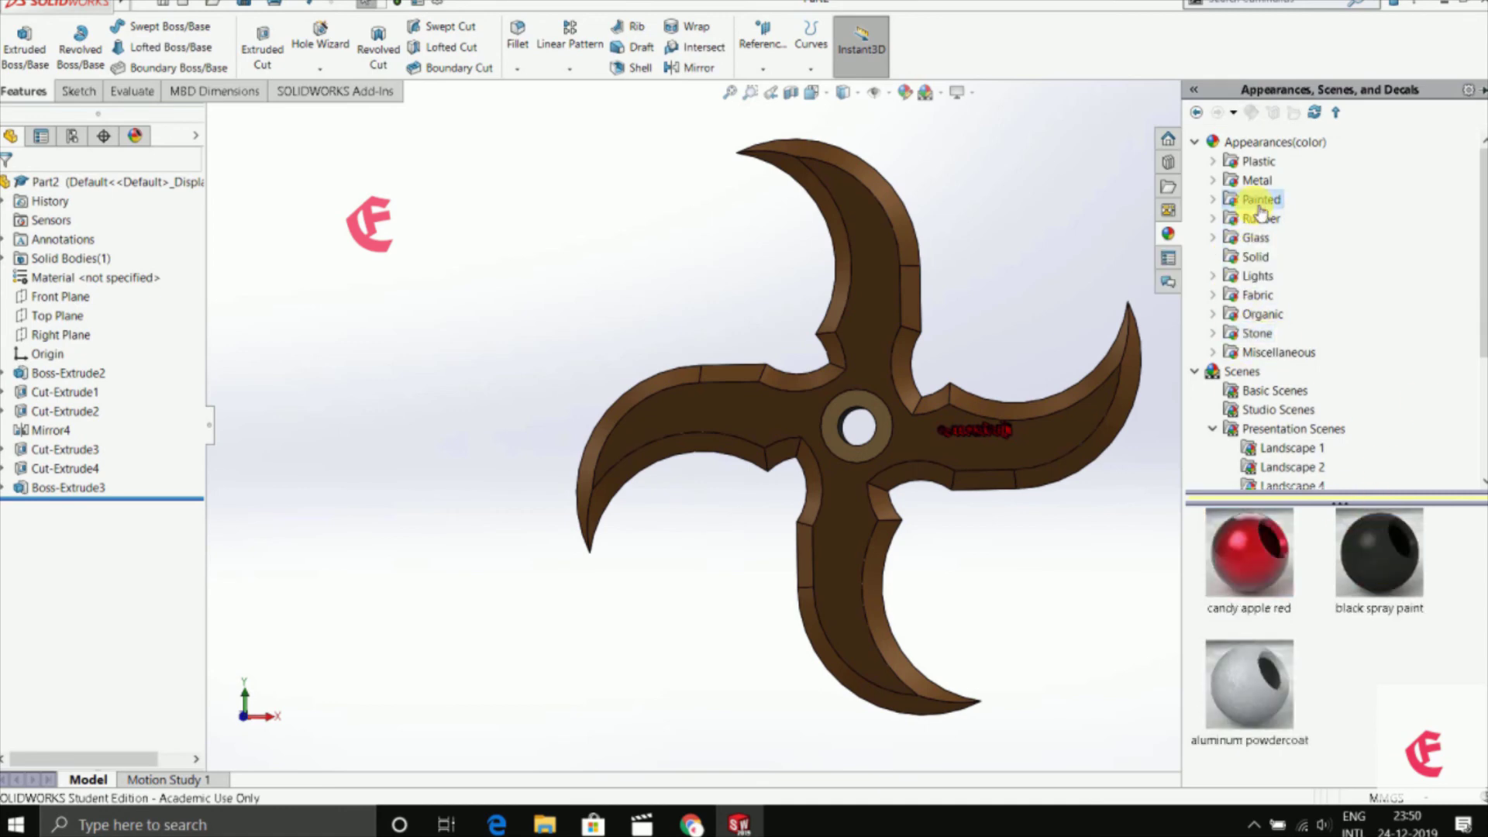
pyautogui.click(1257, 180)
pyautogui.click(1258, 161)
pyautogui.scroll(-7, 1383, 652)
pyautogui.moveTo(1383, 581); pyautogui.dragTo(1008, 442)
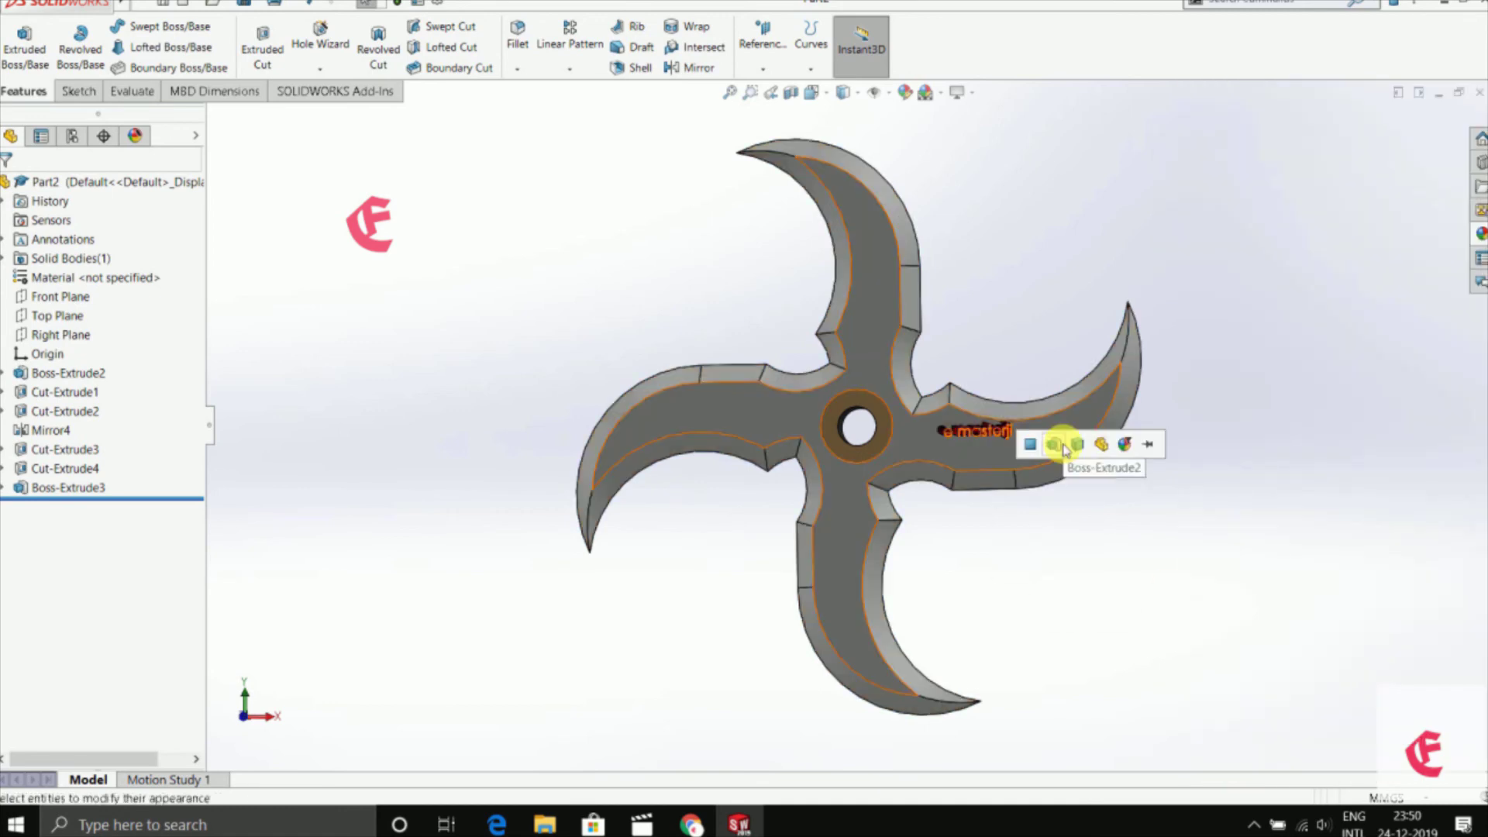
pyautogui.click(1102, 444)
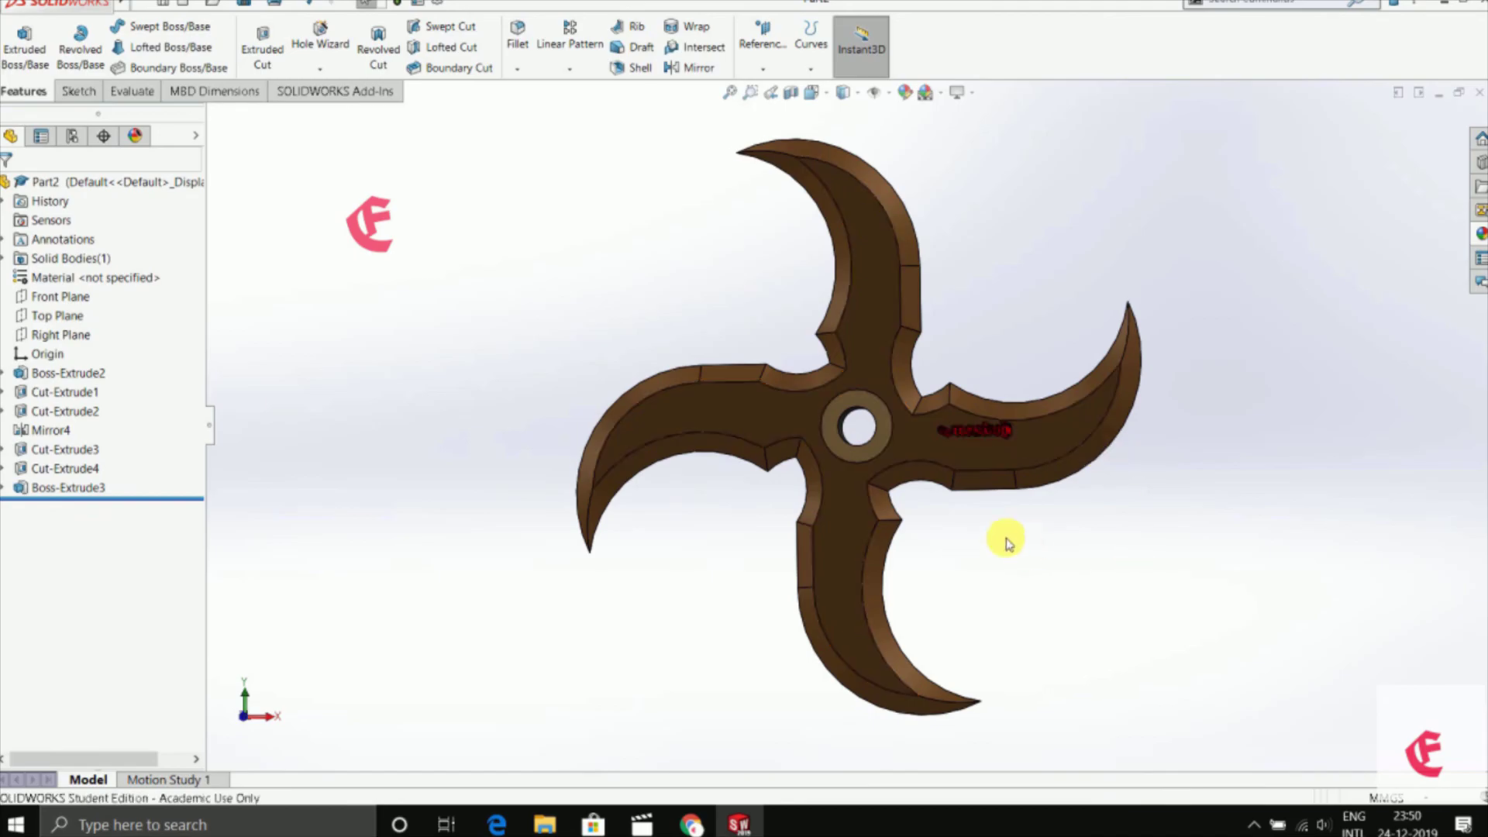